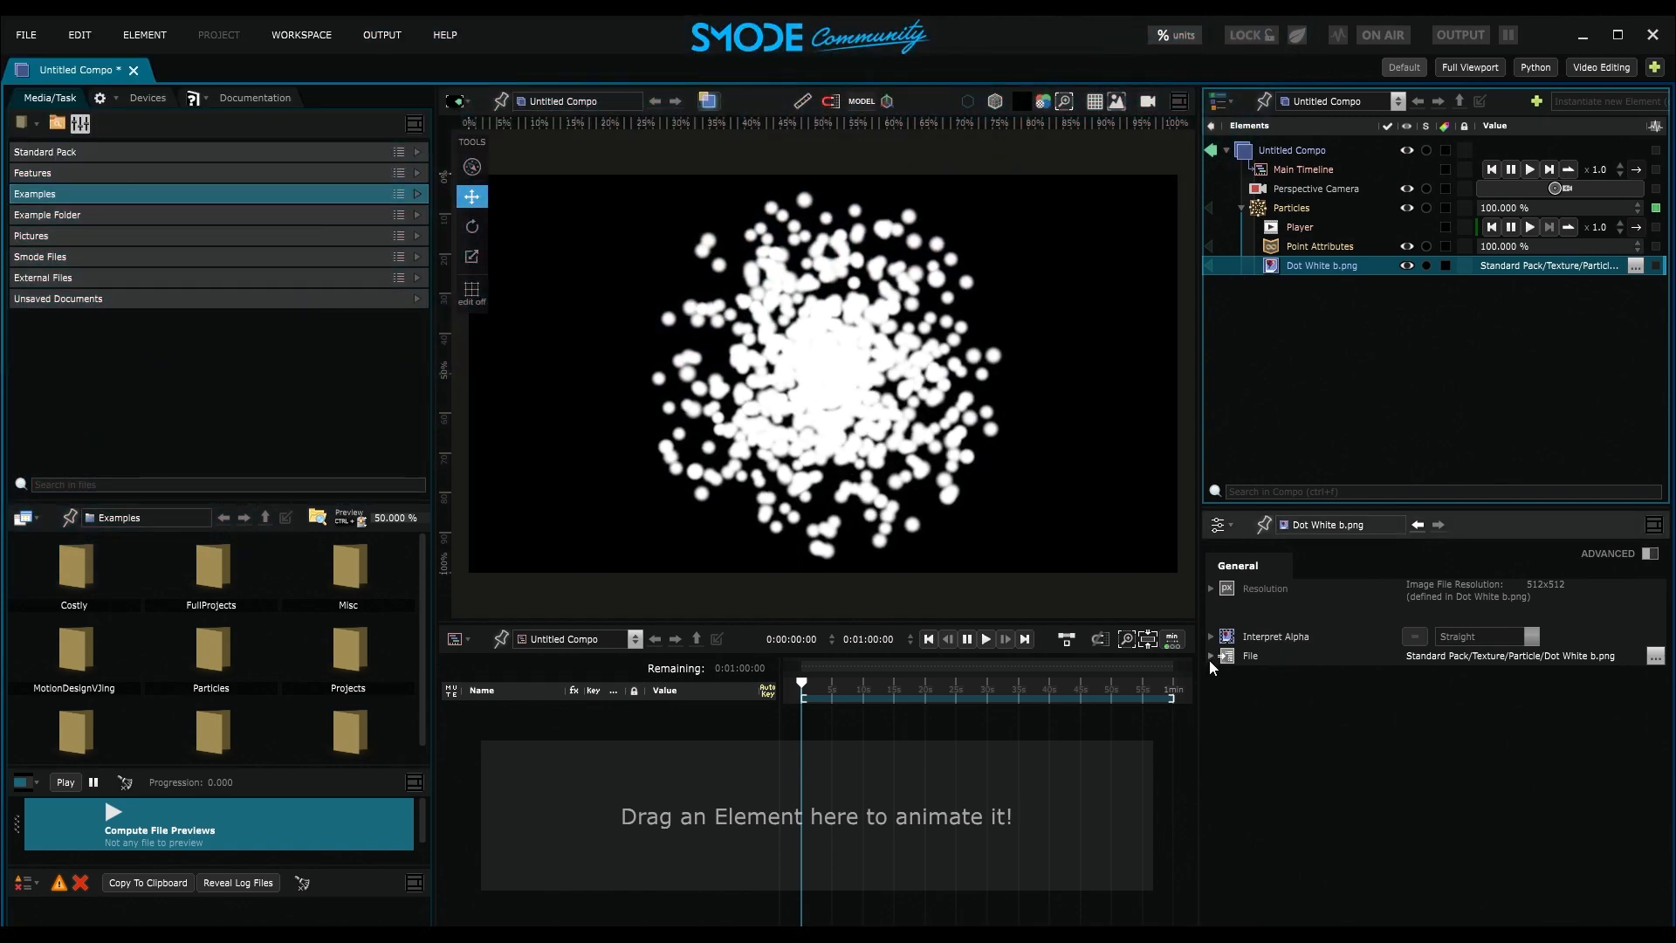
Switch the particle texture to Disc.png and set the Particles generator's position type to Sphere
left_click(1211, 657)
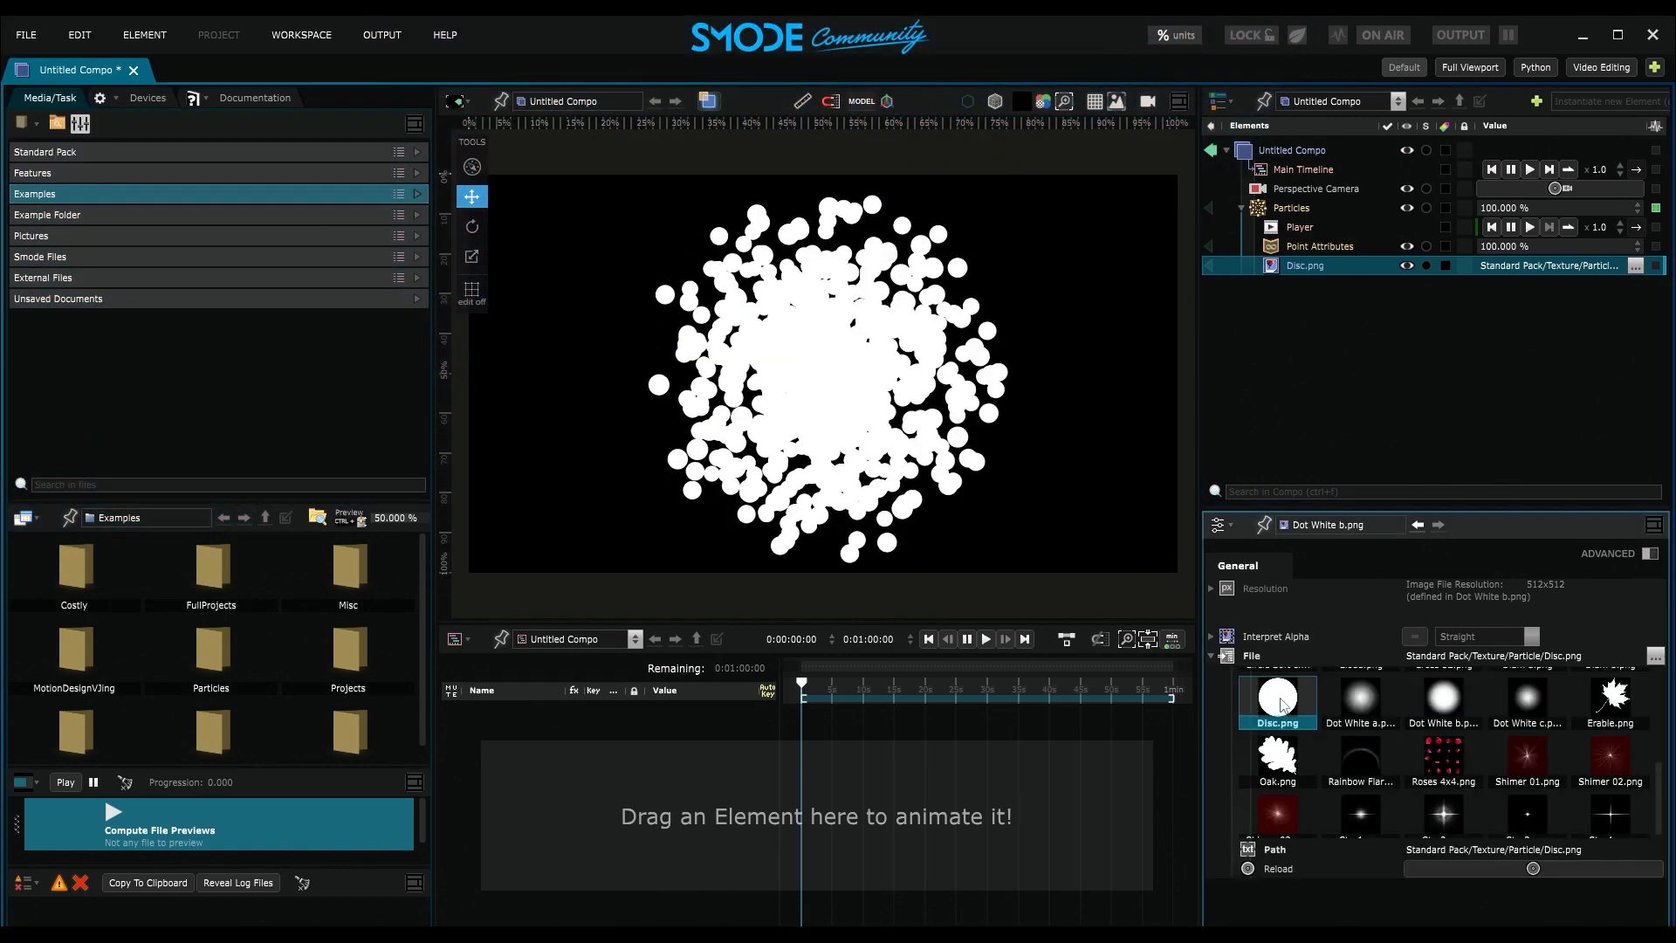
left_click(1277, 212)
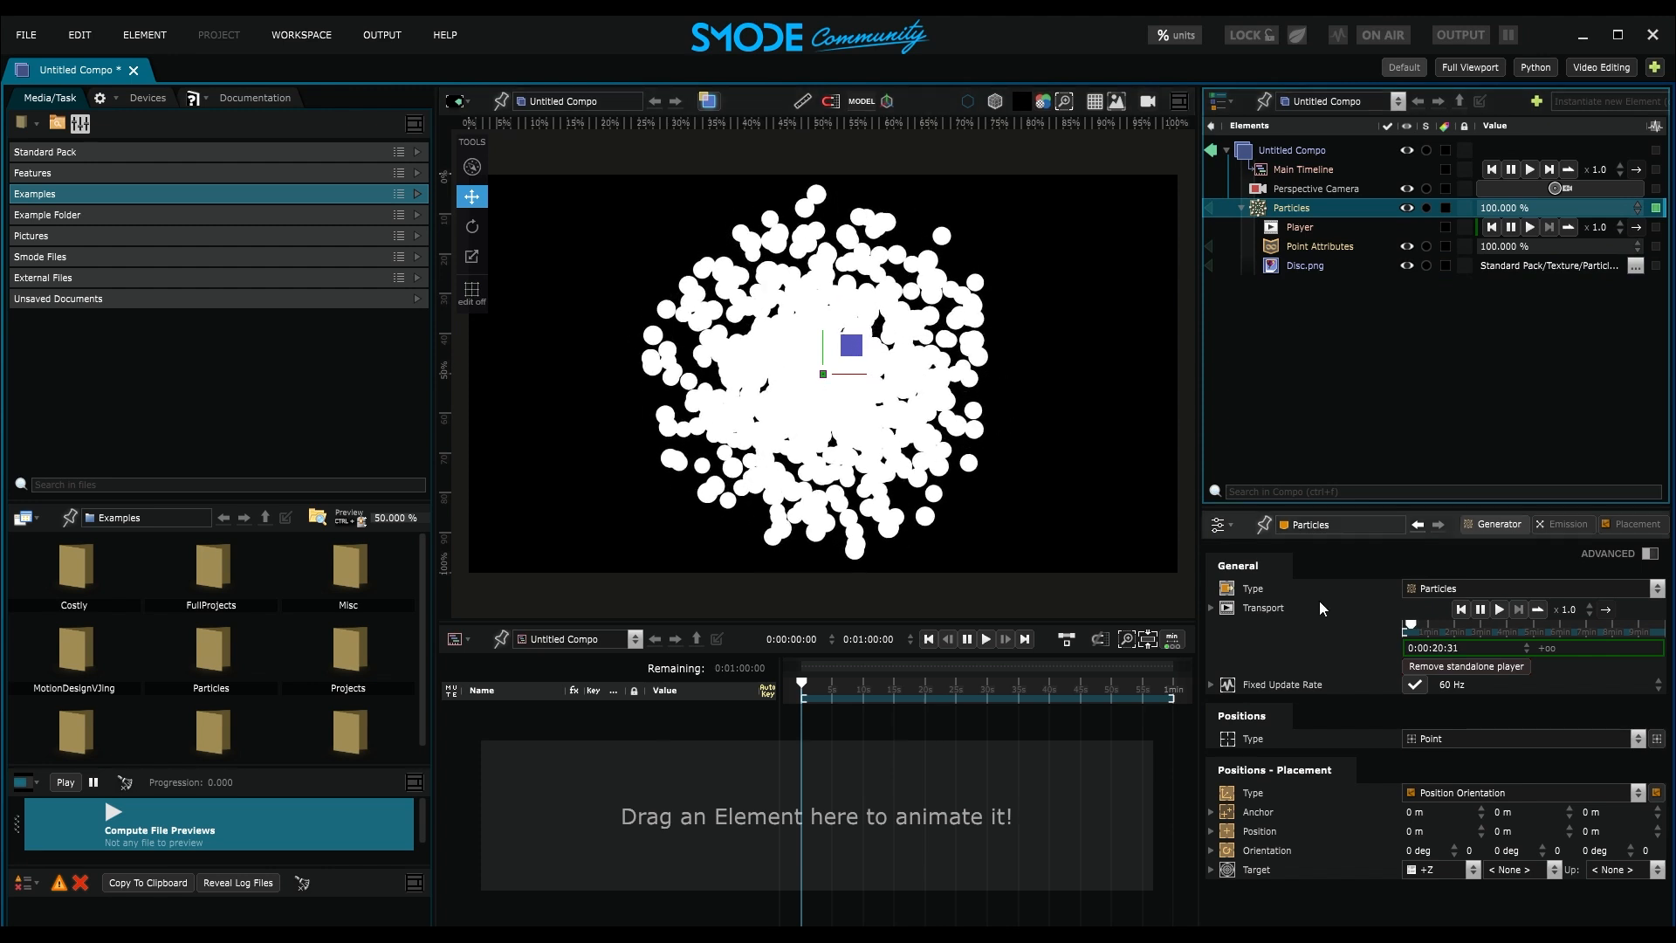
left_click(1431, 740)
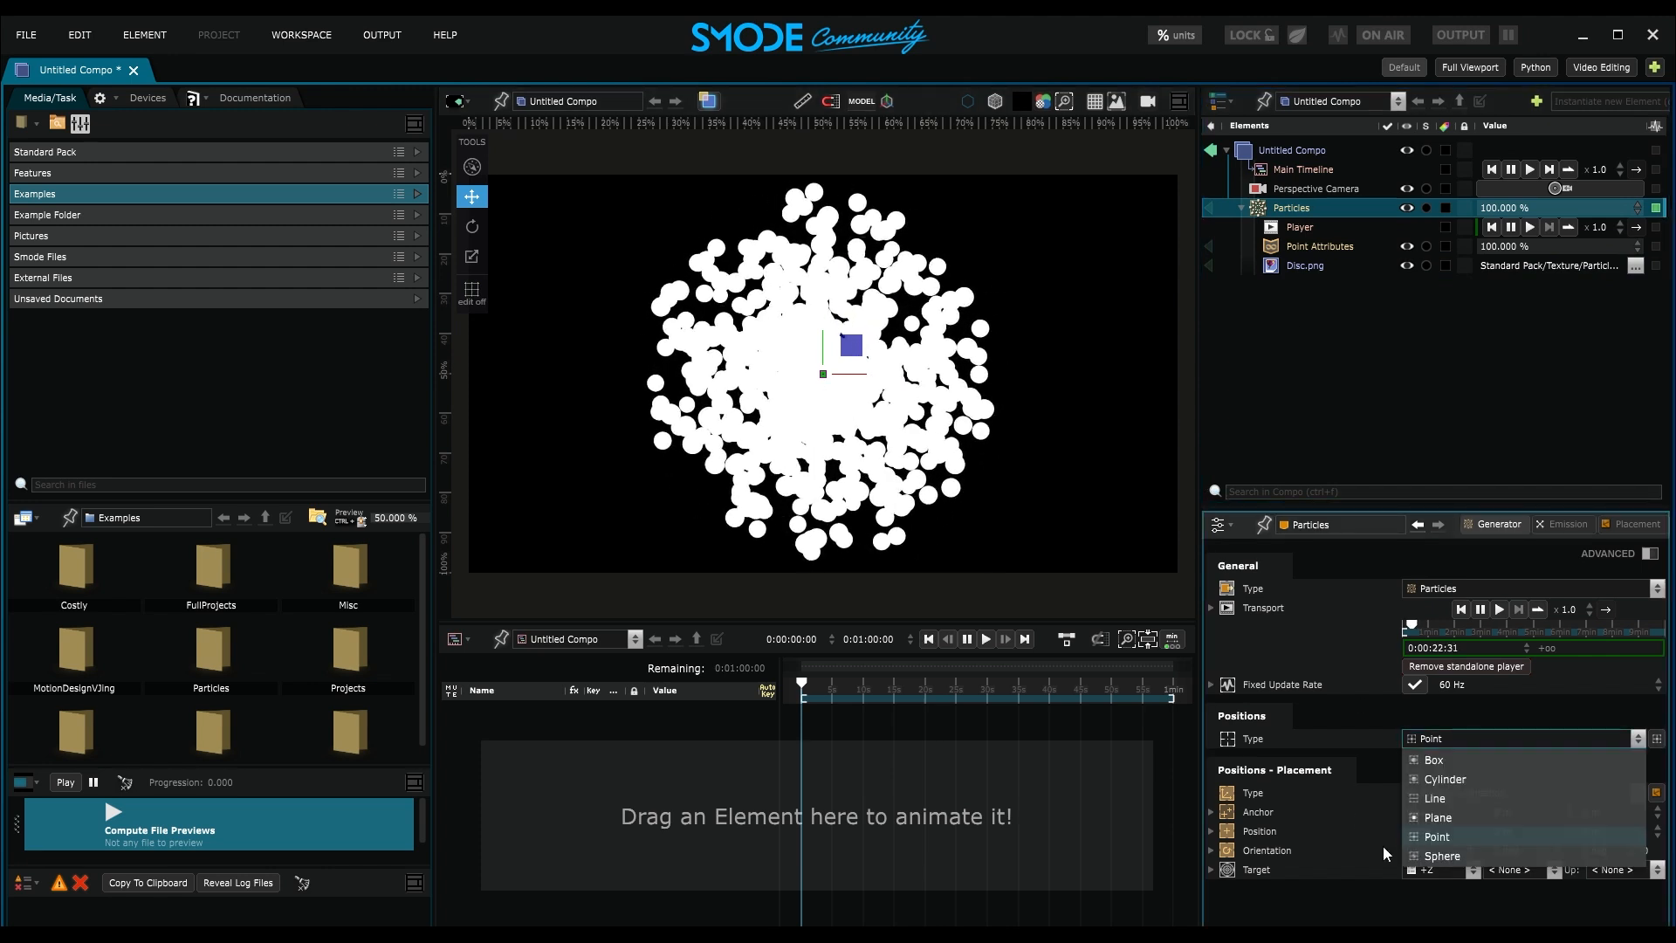
left_click(1432, 857)
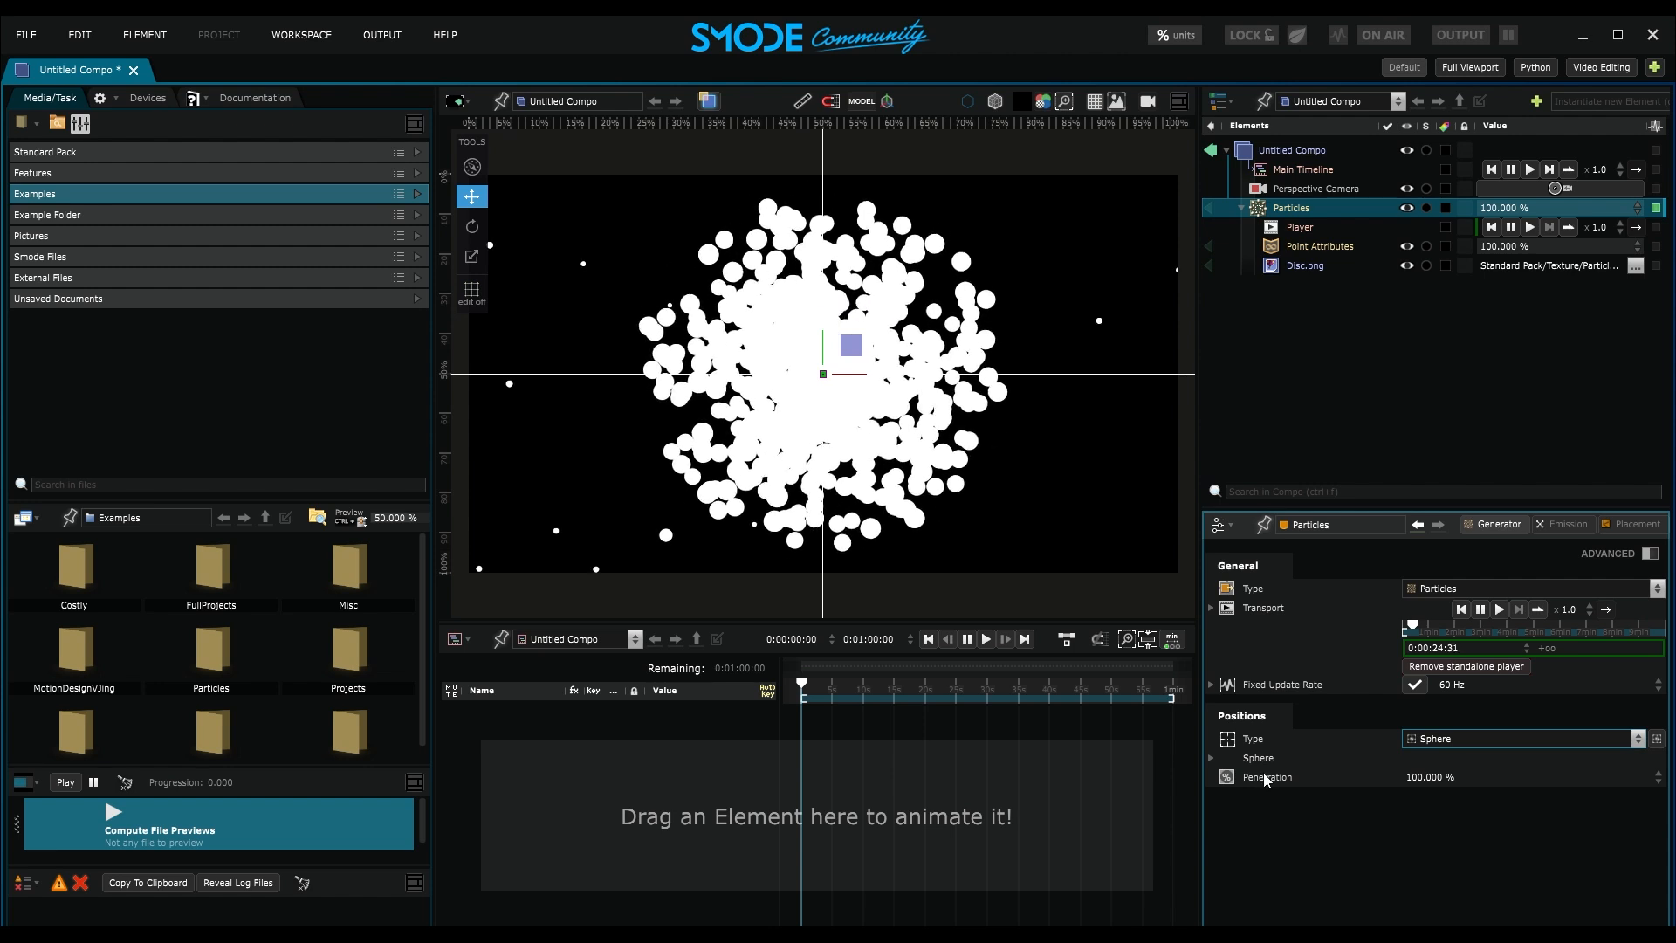
Set the emitter sphere's radius to 0.5 m
left_click(1209, 757)
left_click(1289, 776)
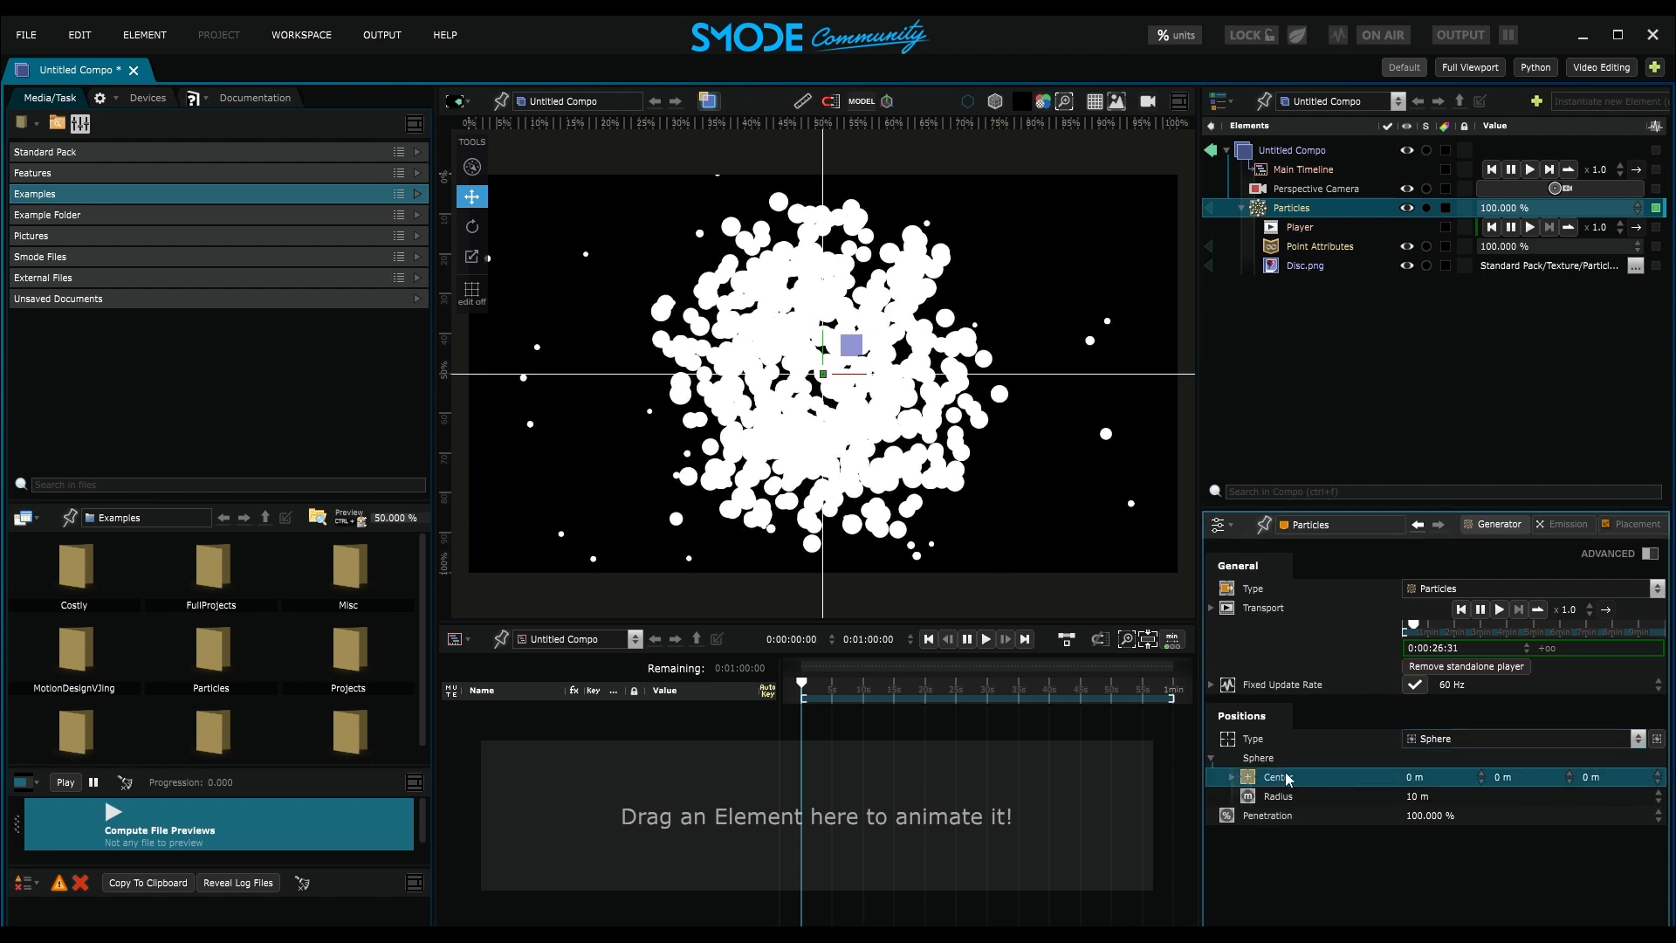
left_click(1300, 796)
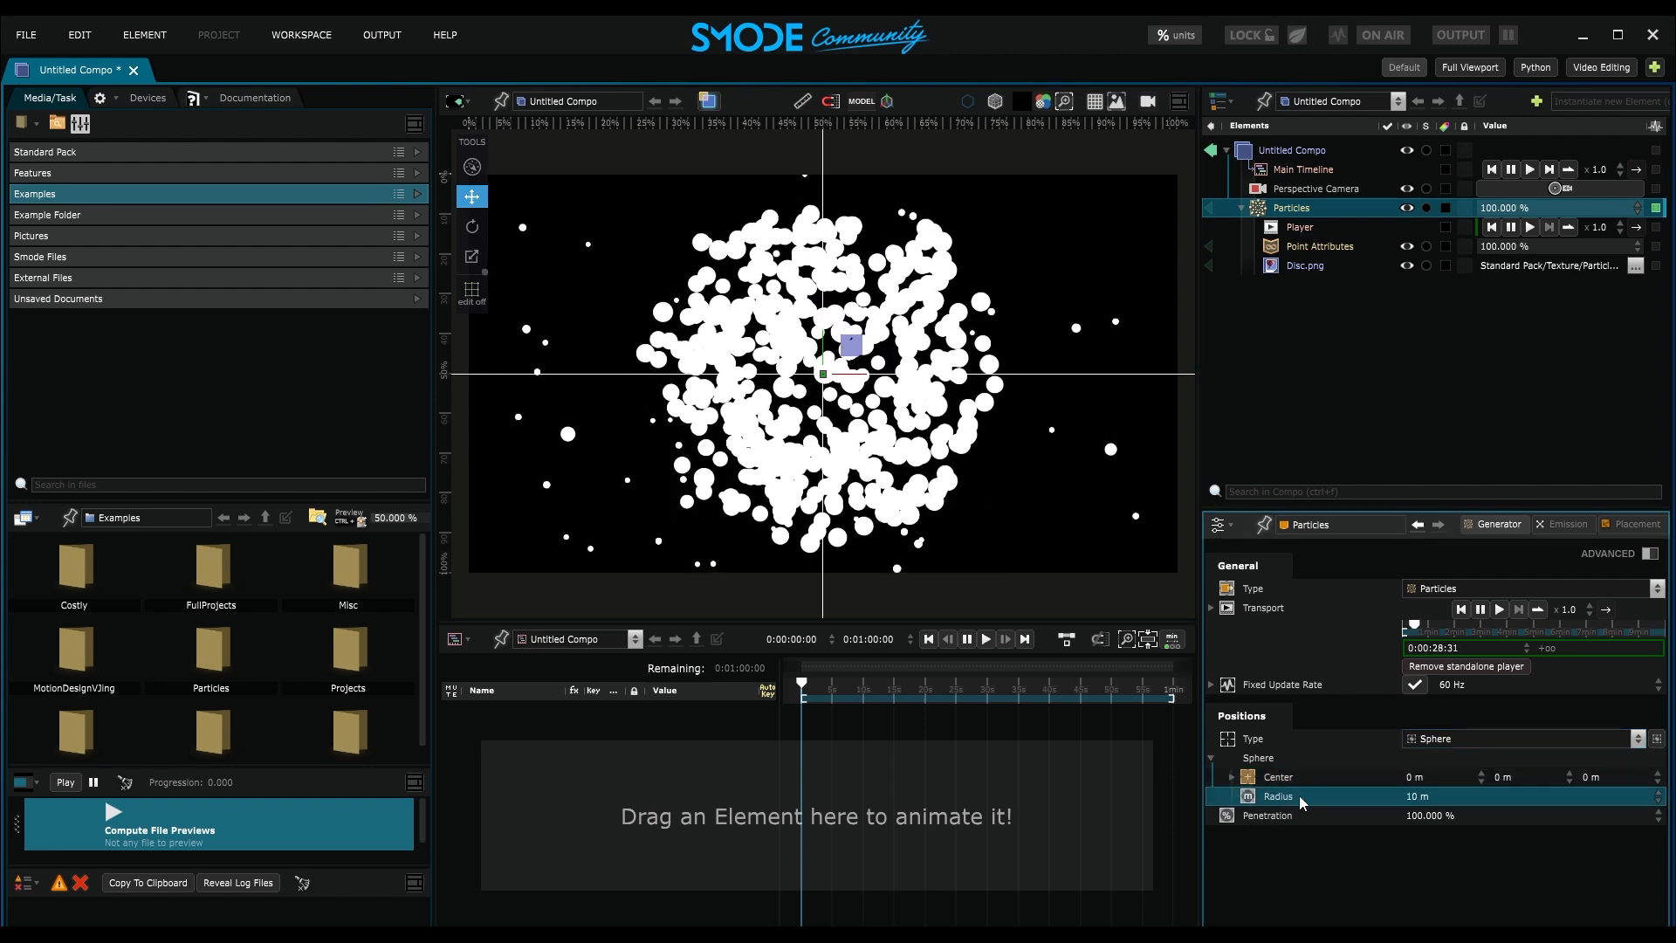
double_click(1428, 794)
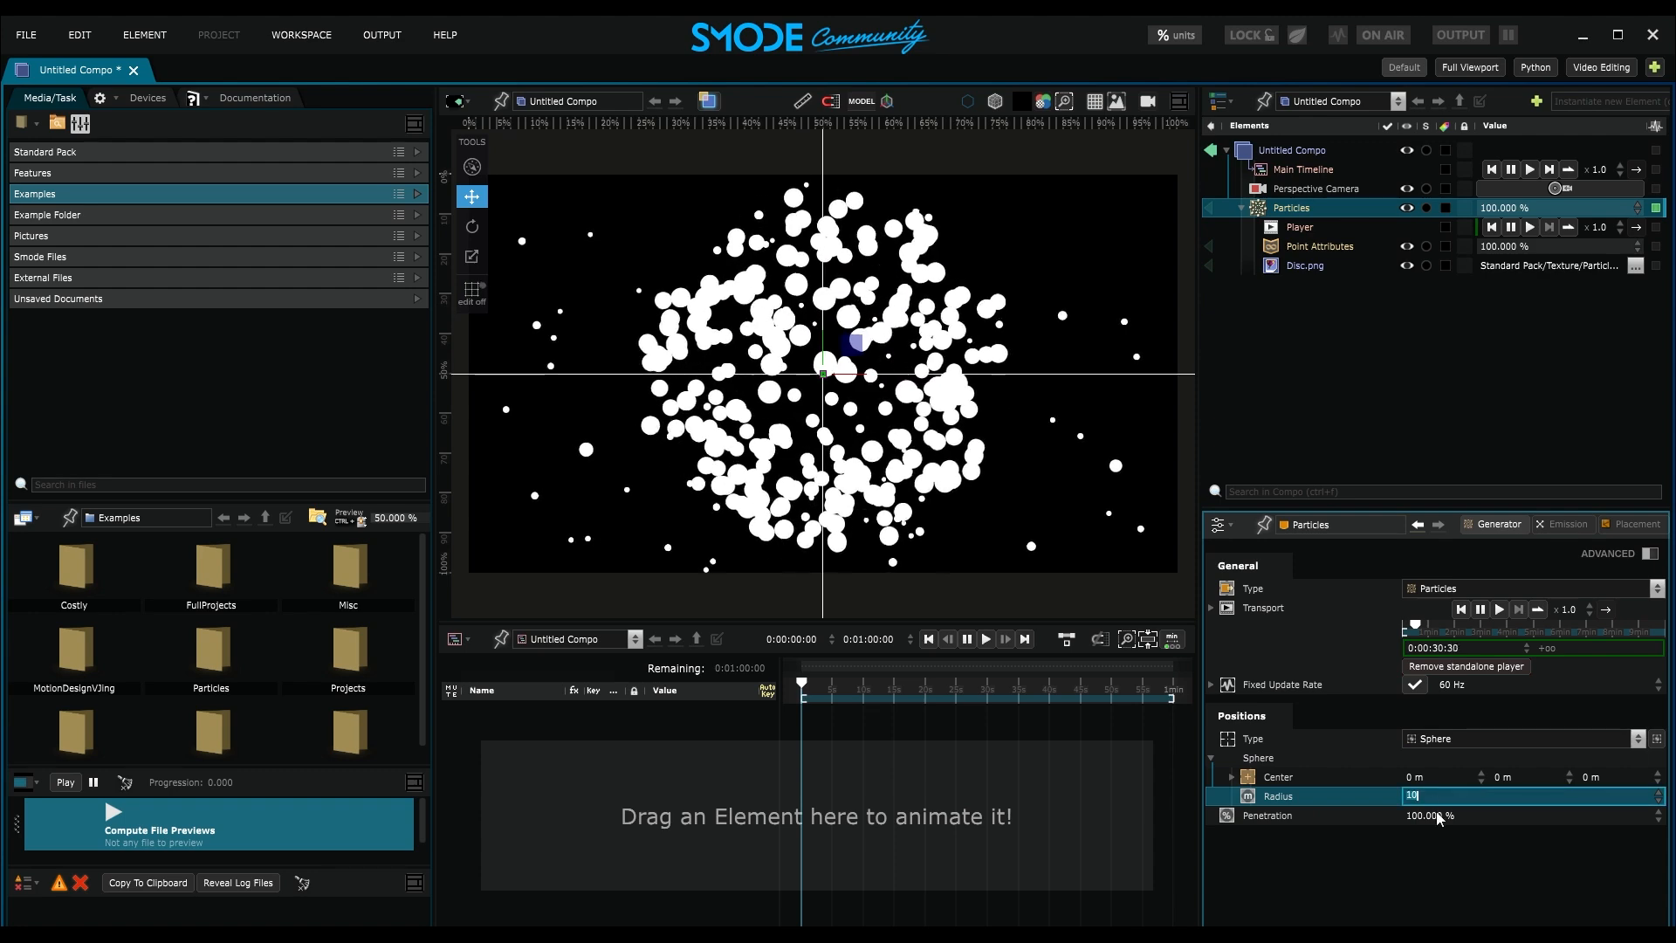
key("Return")
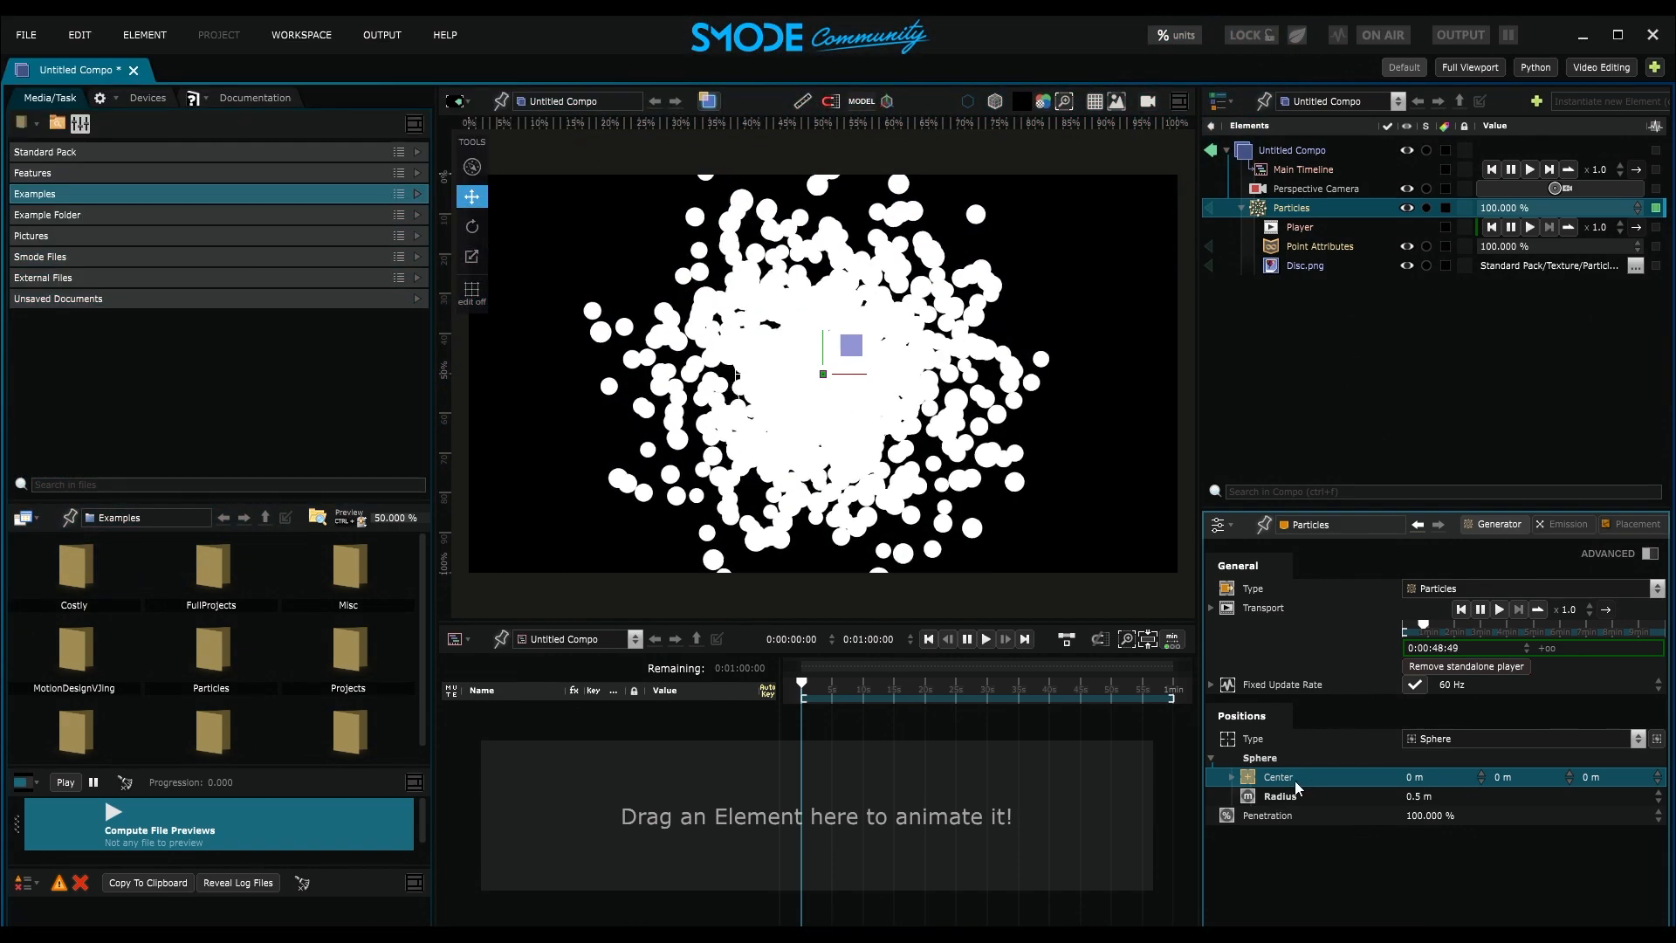
Add the sphere's Center parameter to the timeline and set the timeline duration to 1 second
left_click_drag(1296, 782, 920, 782)
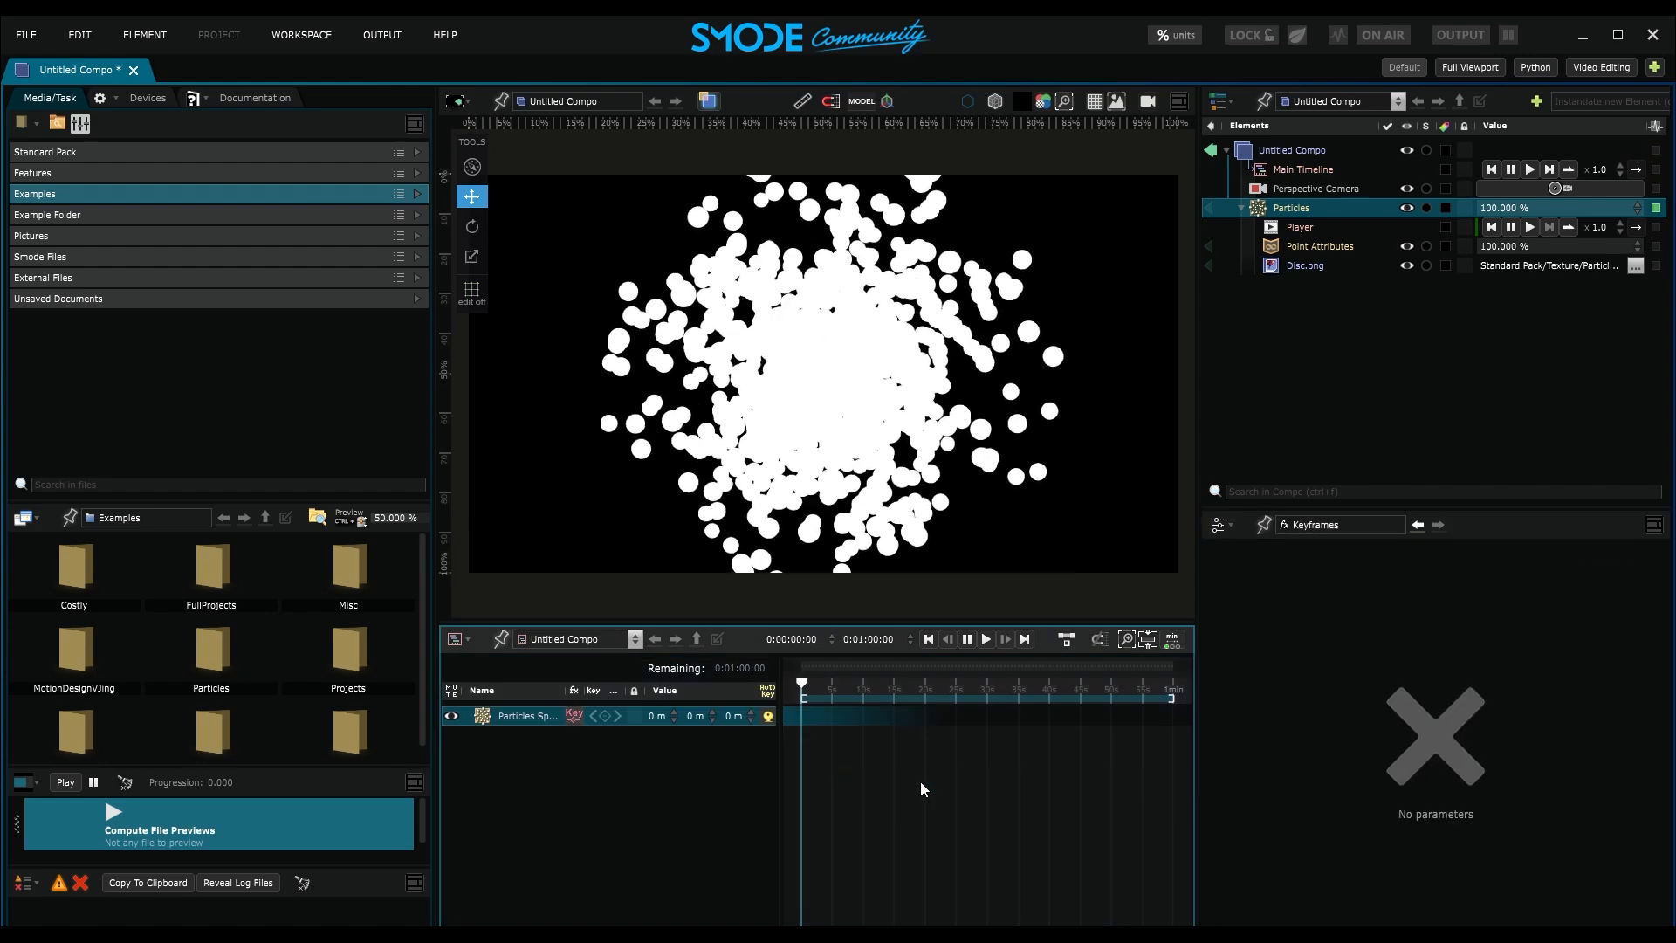
left_click(861, 641)
type("1.")
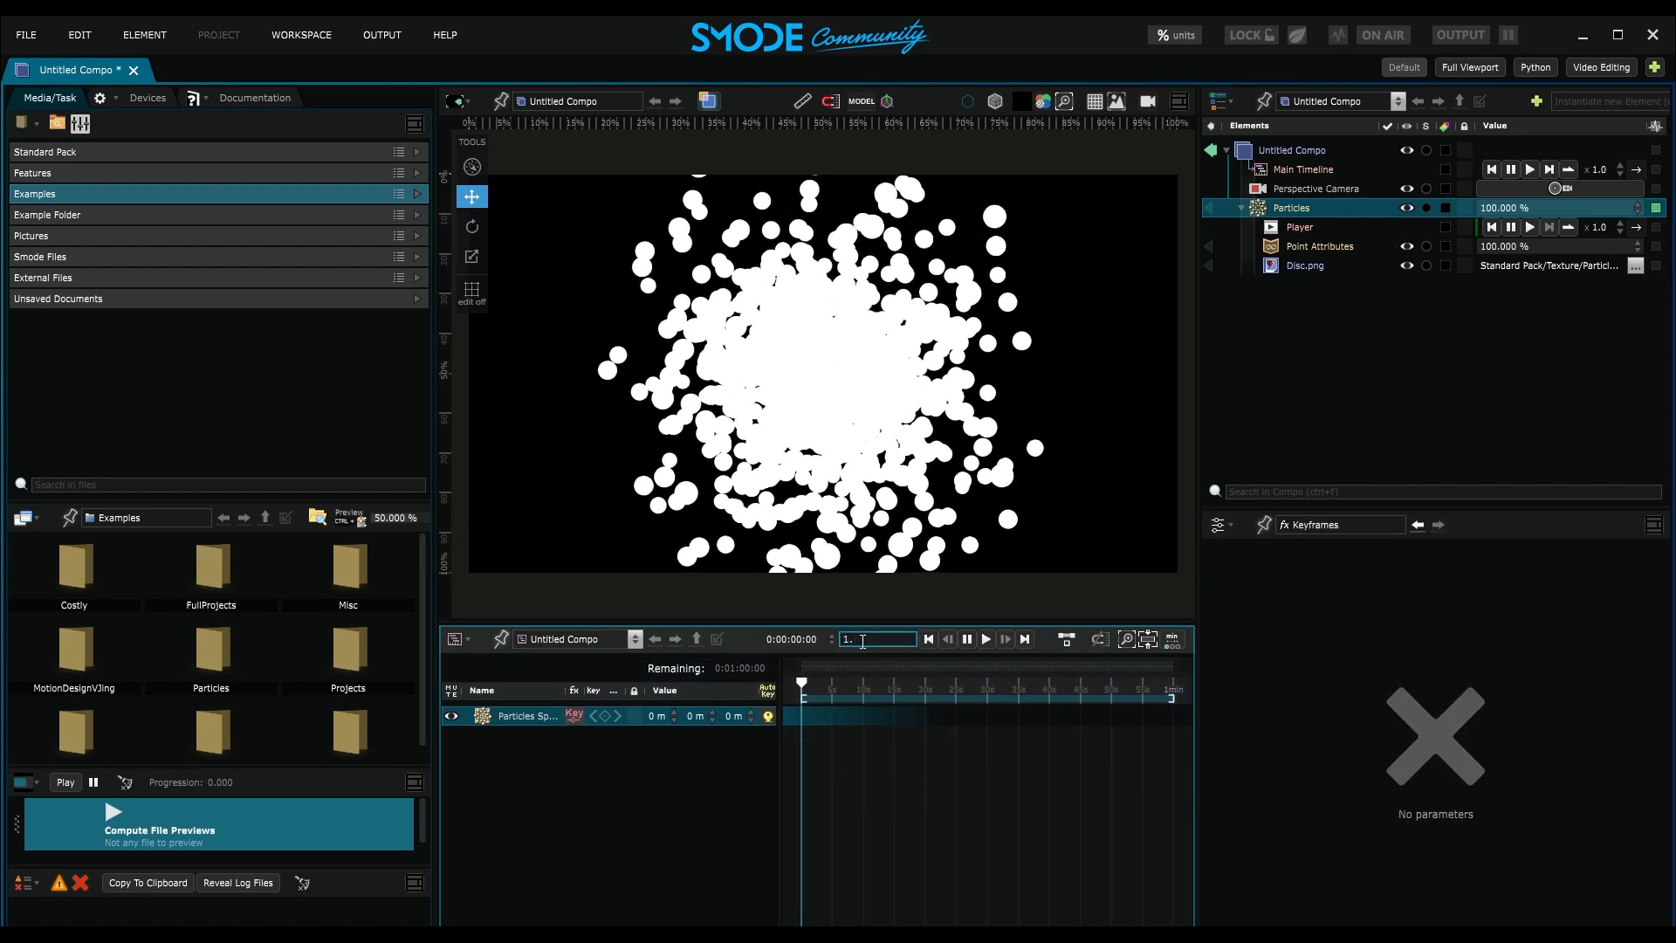
key("Return")
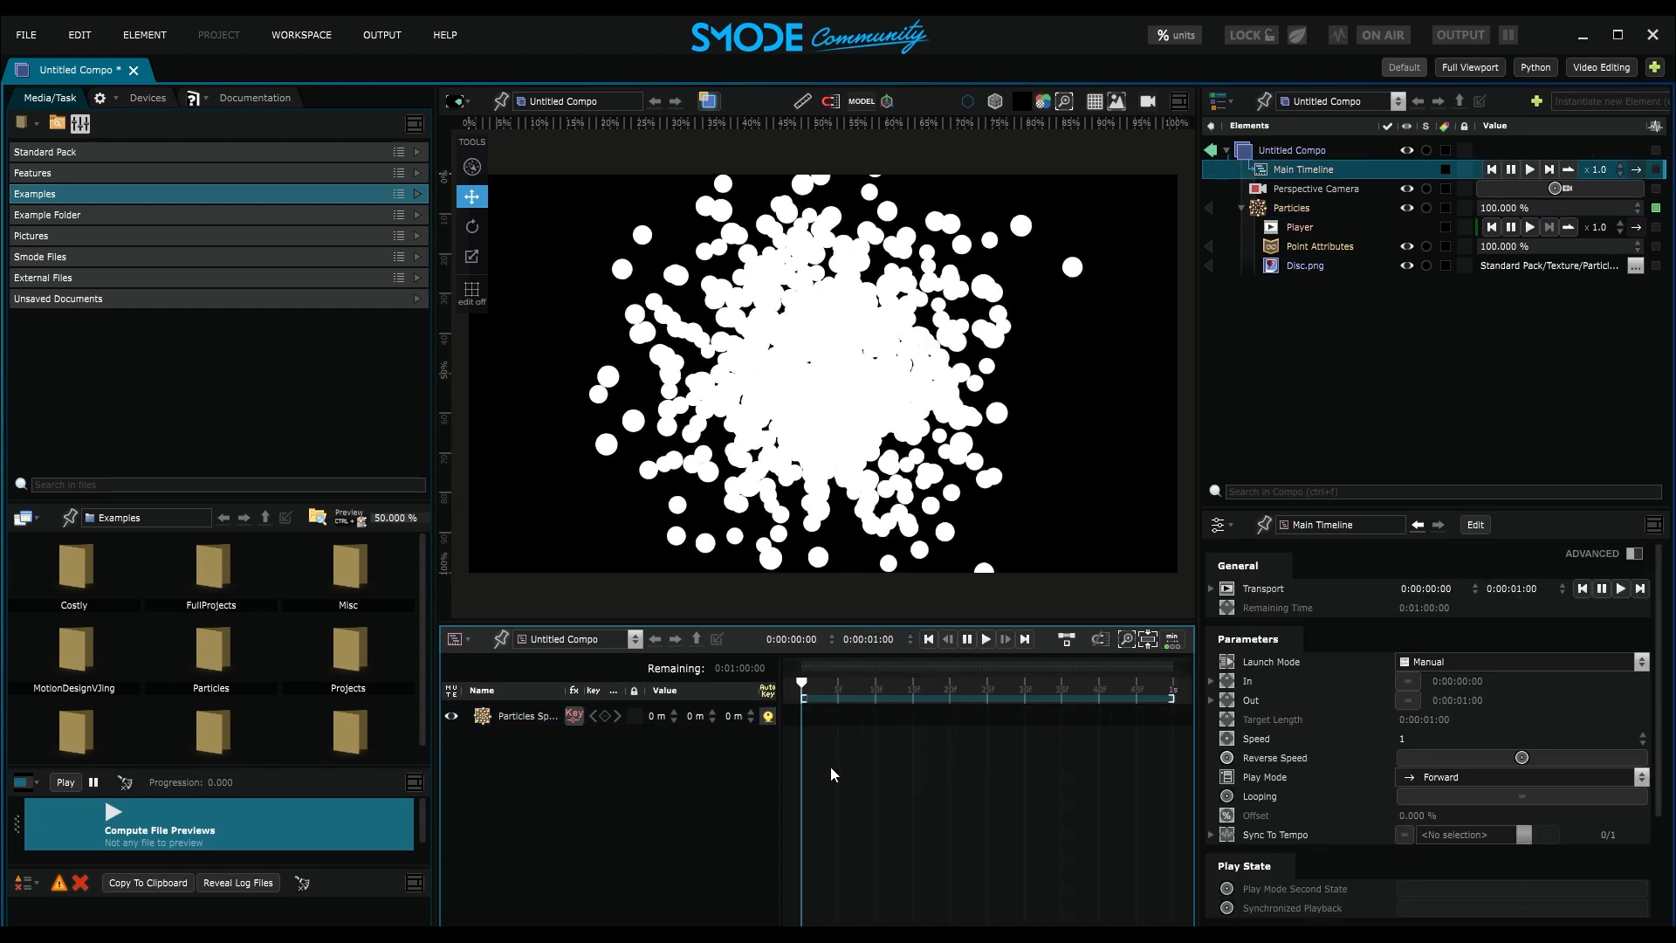
Create Center keyframes at the start of the timeline and at 0:00:01:00
left_click(605, 716)
left_click_drag(1069, 688, 1173, 686)
left_click(602, 717)
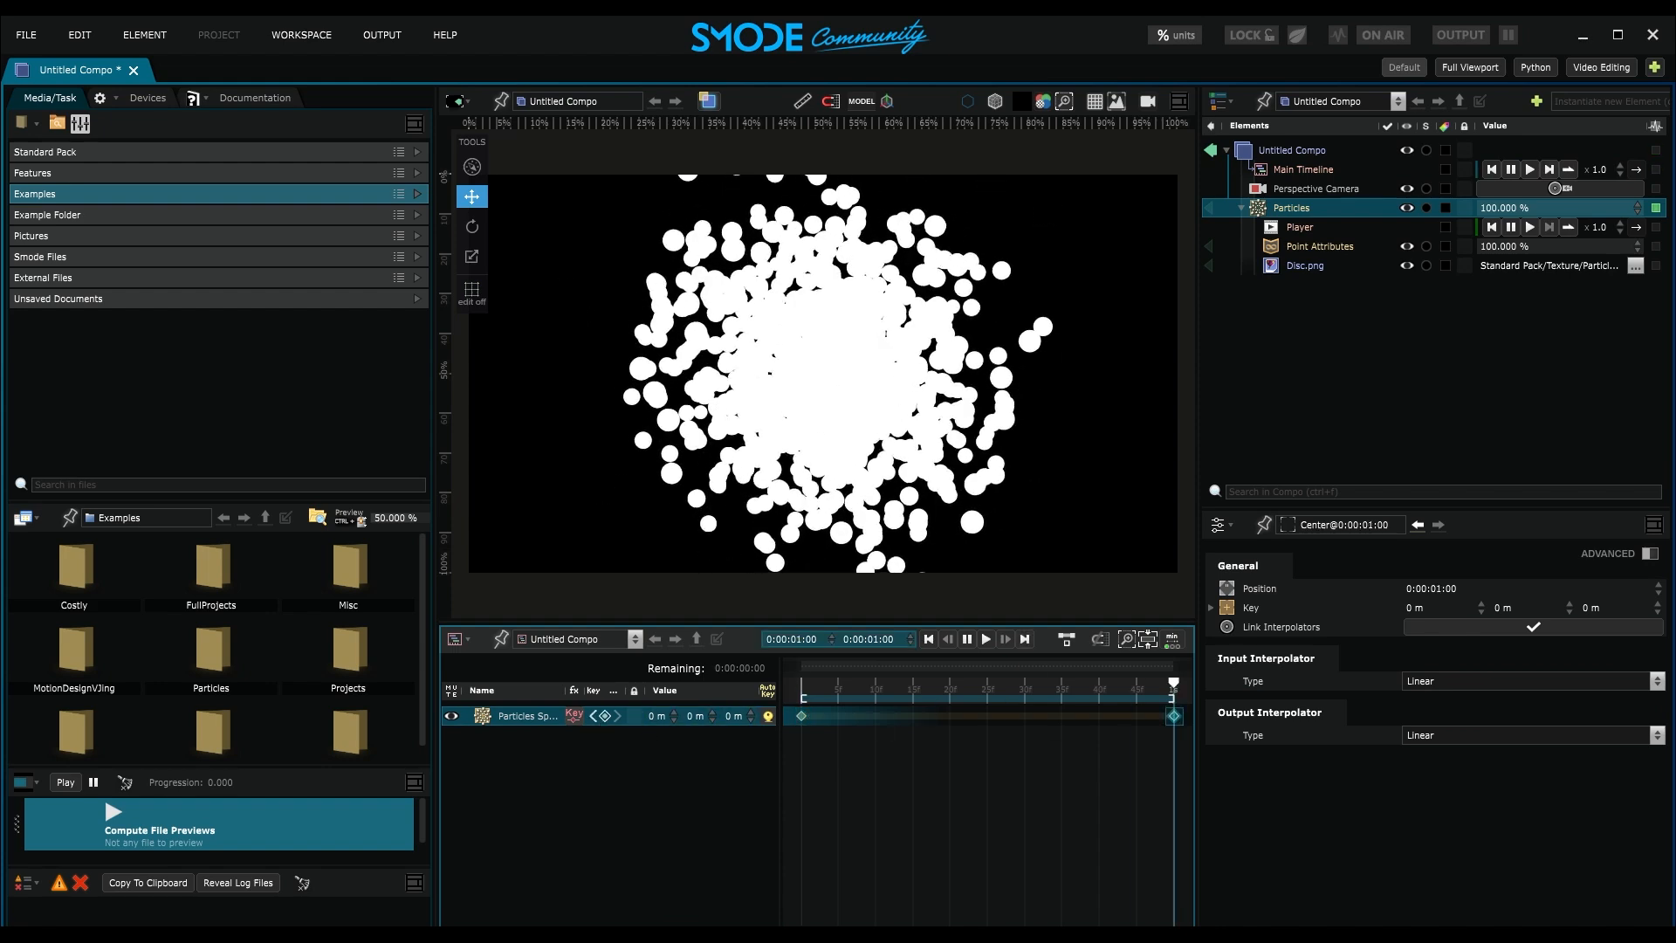
At the timeline start, enable viewport editing and move the emitter sphere beyond the frame's upper-left corner, to about -2.35, 1.39 m
left_click_drag(1173, 686, 801, 686)
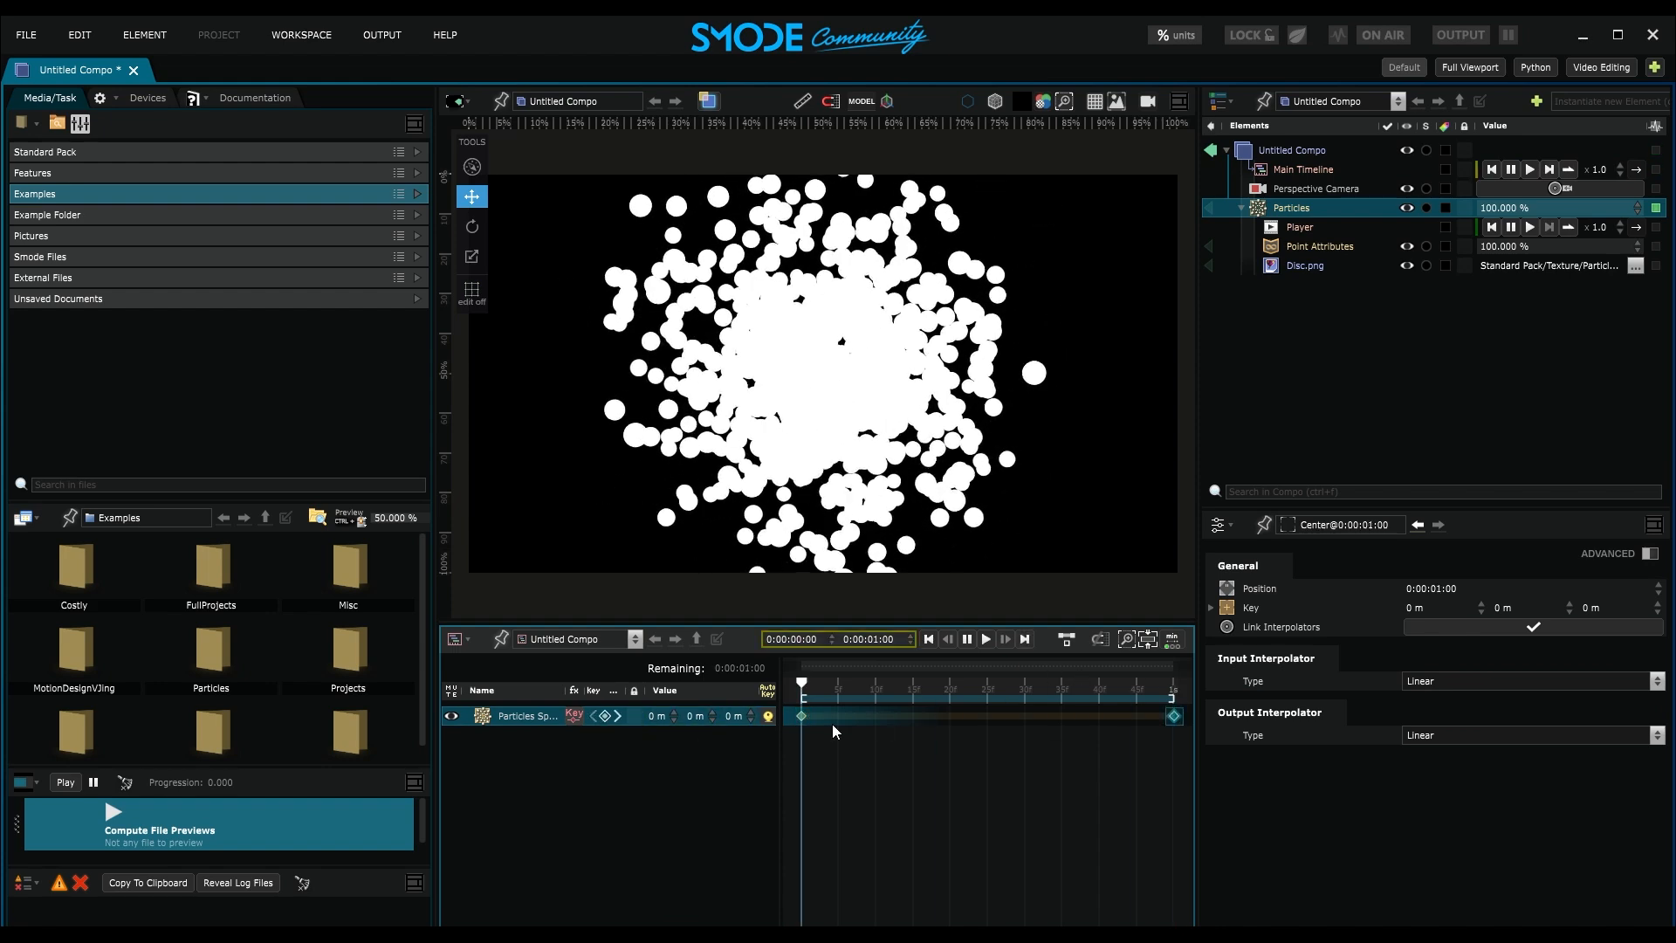
left_click(1314, 211)
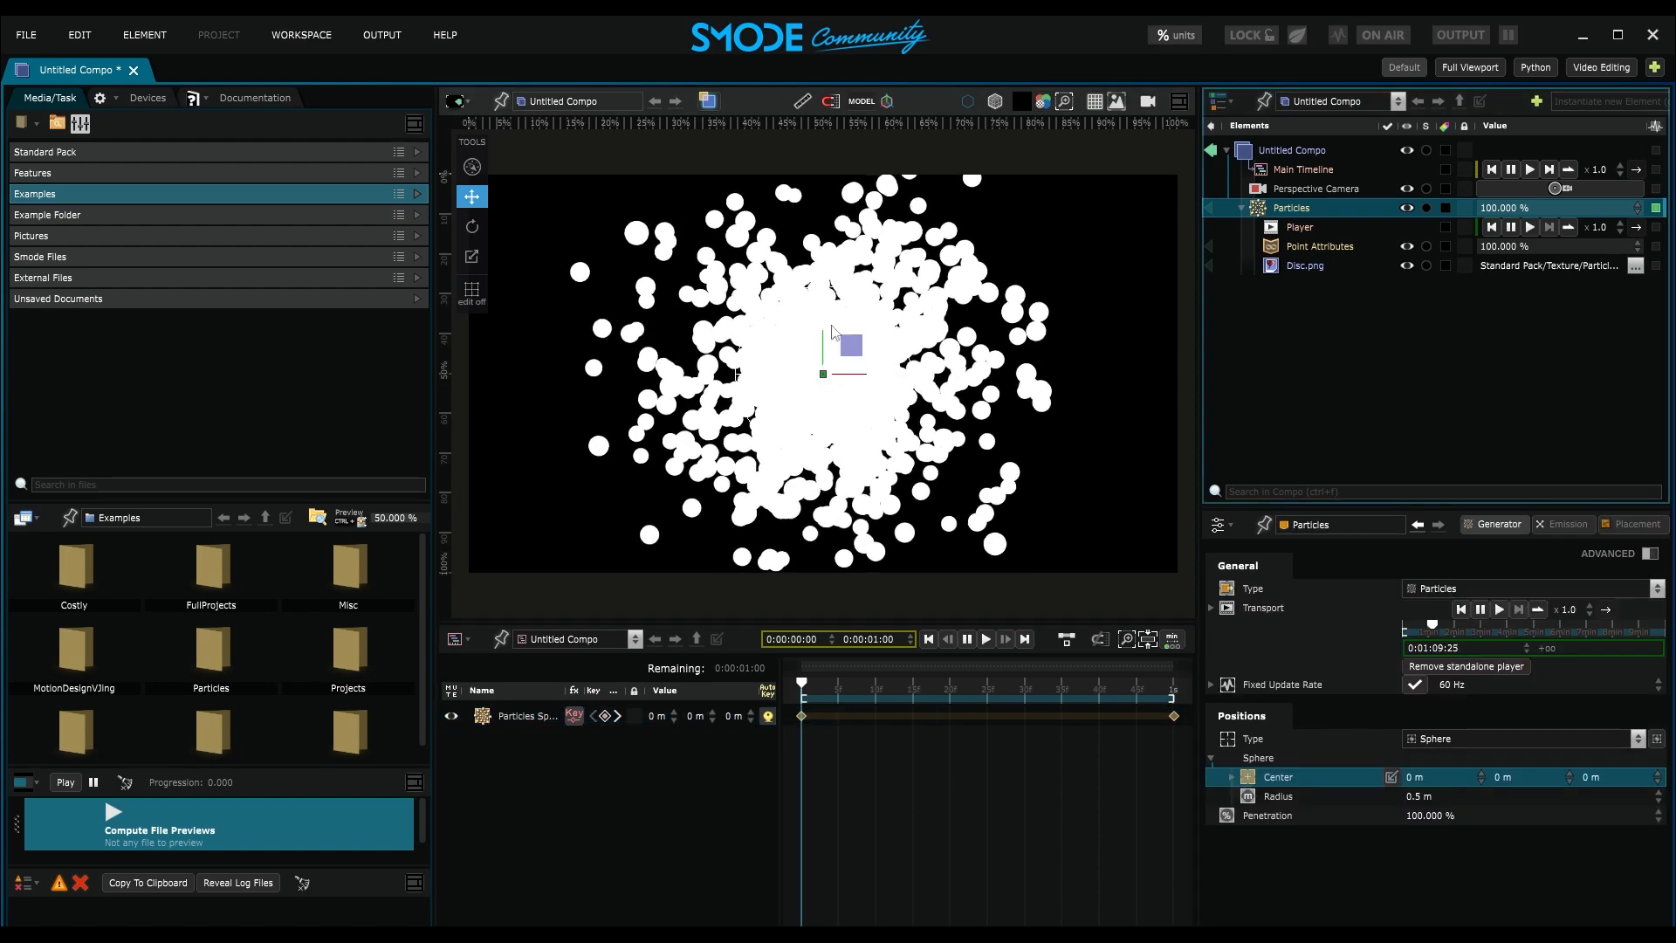
left_click(474, 299)
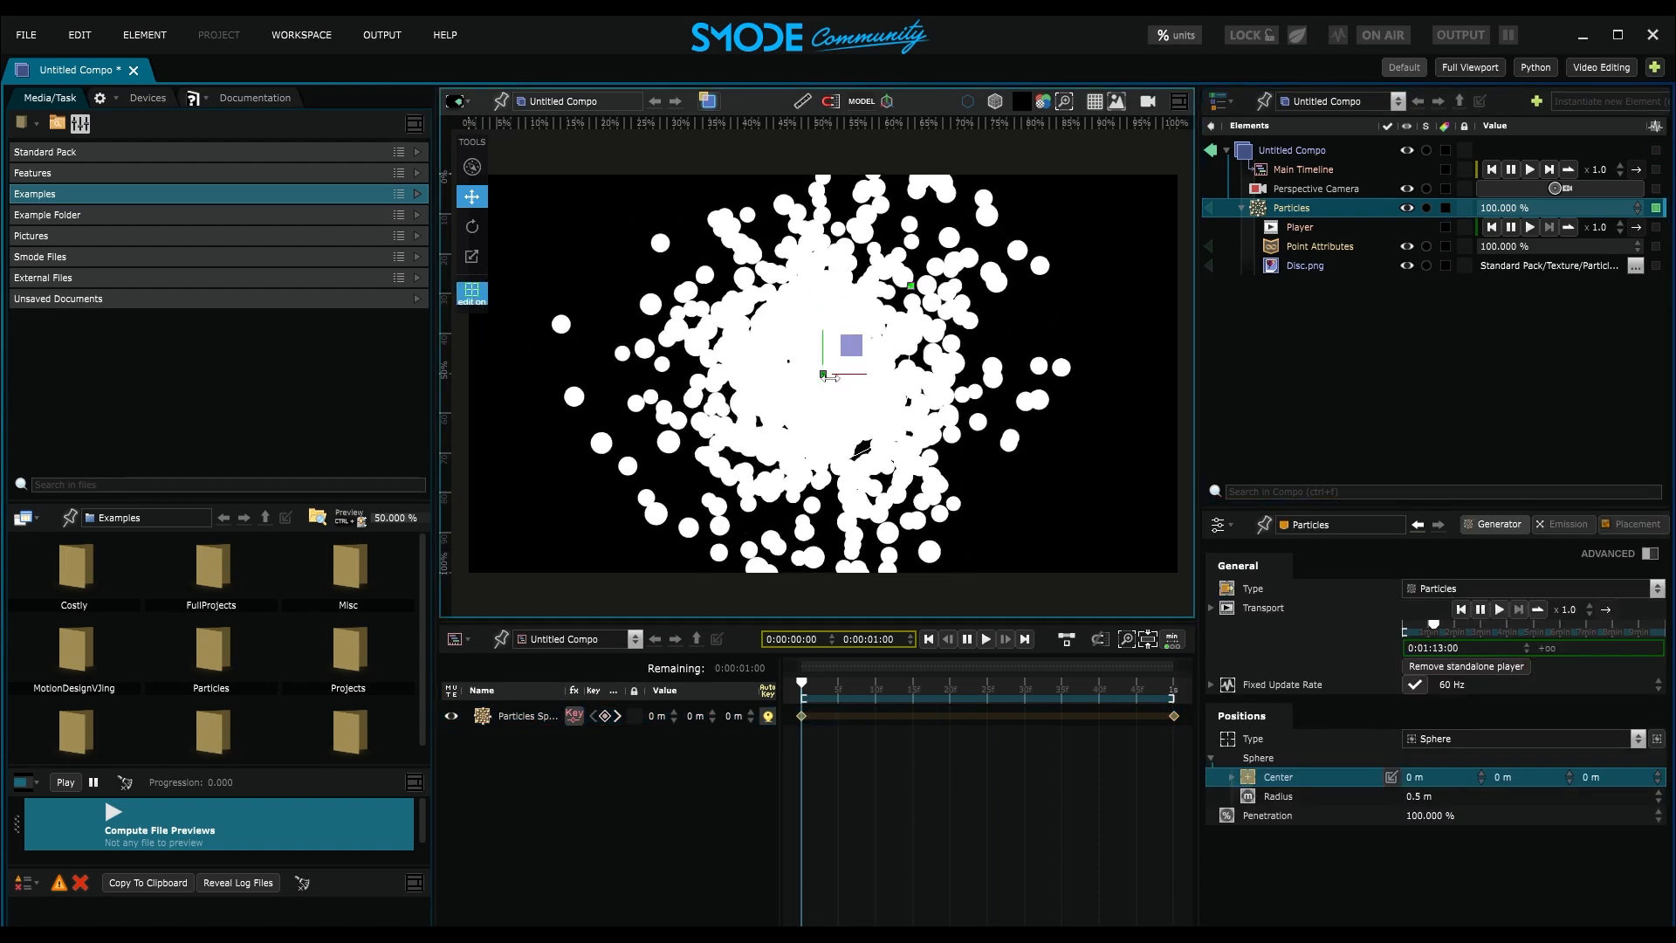
left_click_drag(824, 378, 412, 129)
scroll(709, 467, "down", 3)
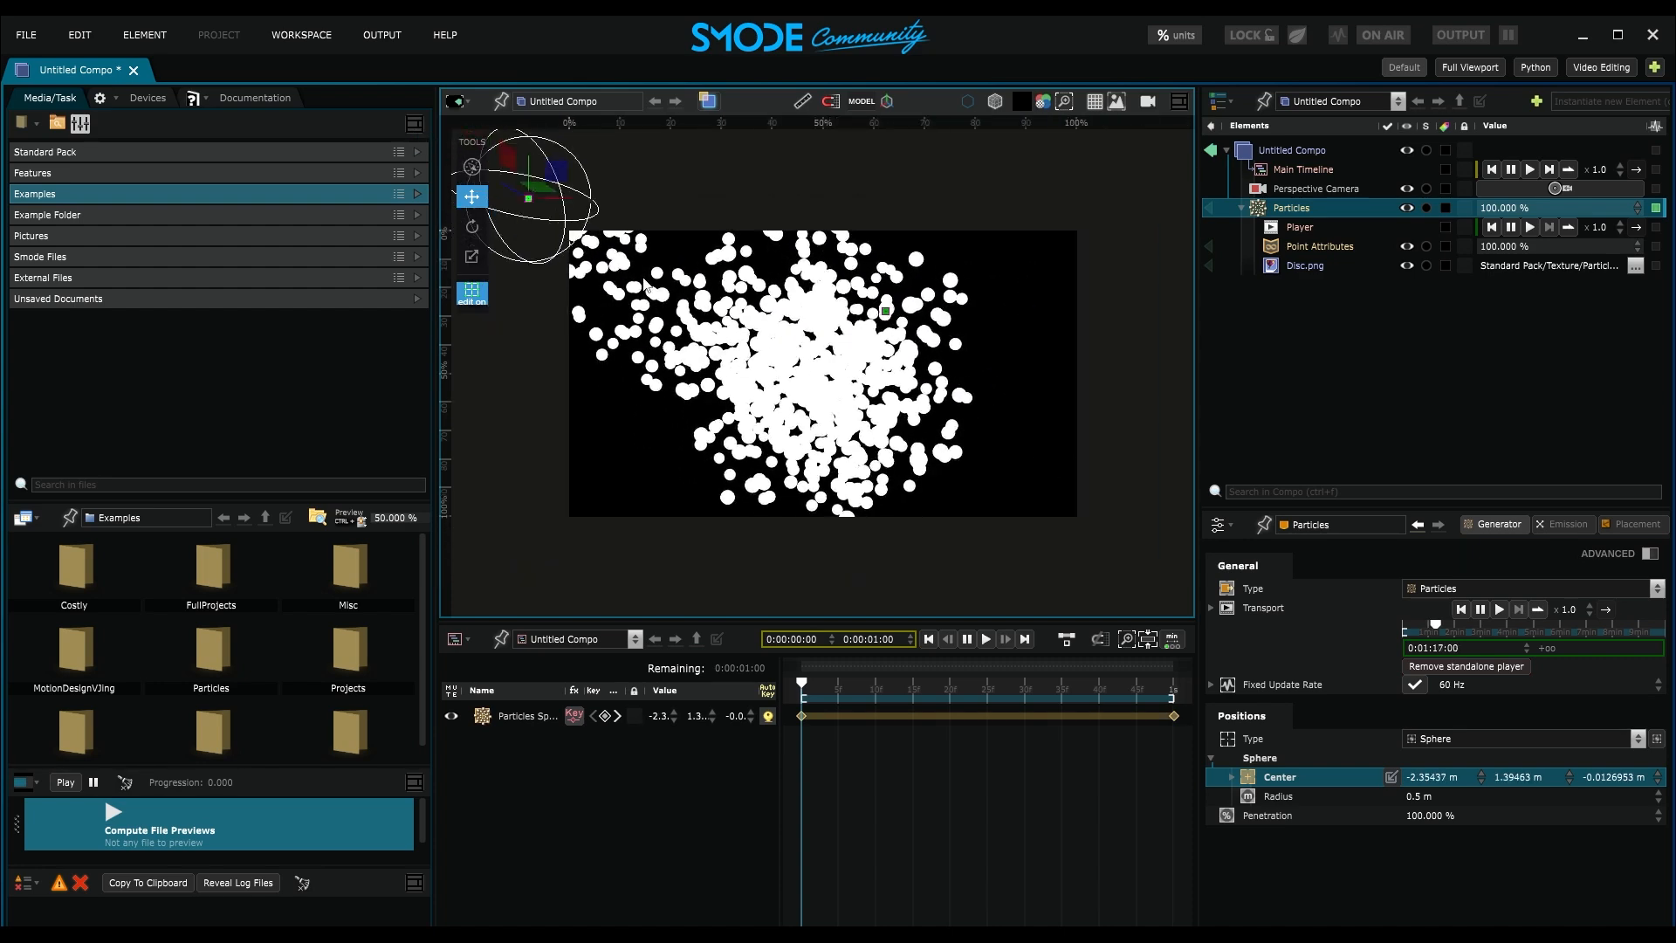
Move the end keyframe's Center beyond the frame's lower-right corner, to about 2.38, -1.30 m, and preview the motion
left_click(801, 715)
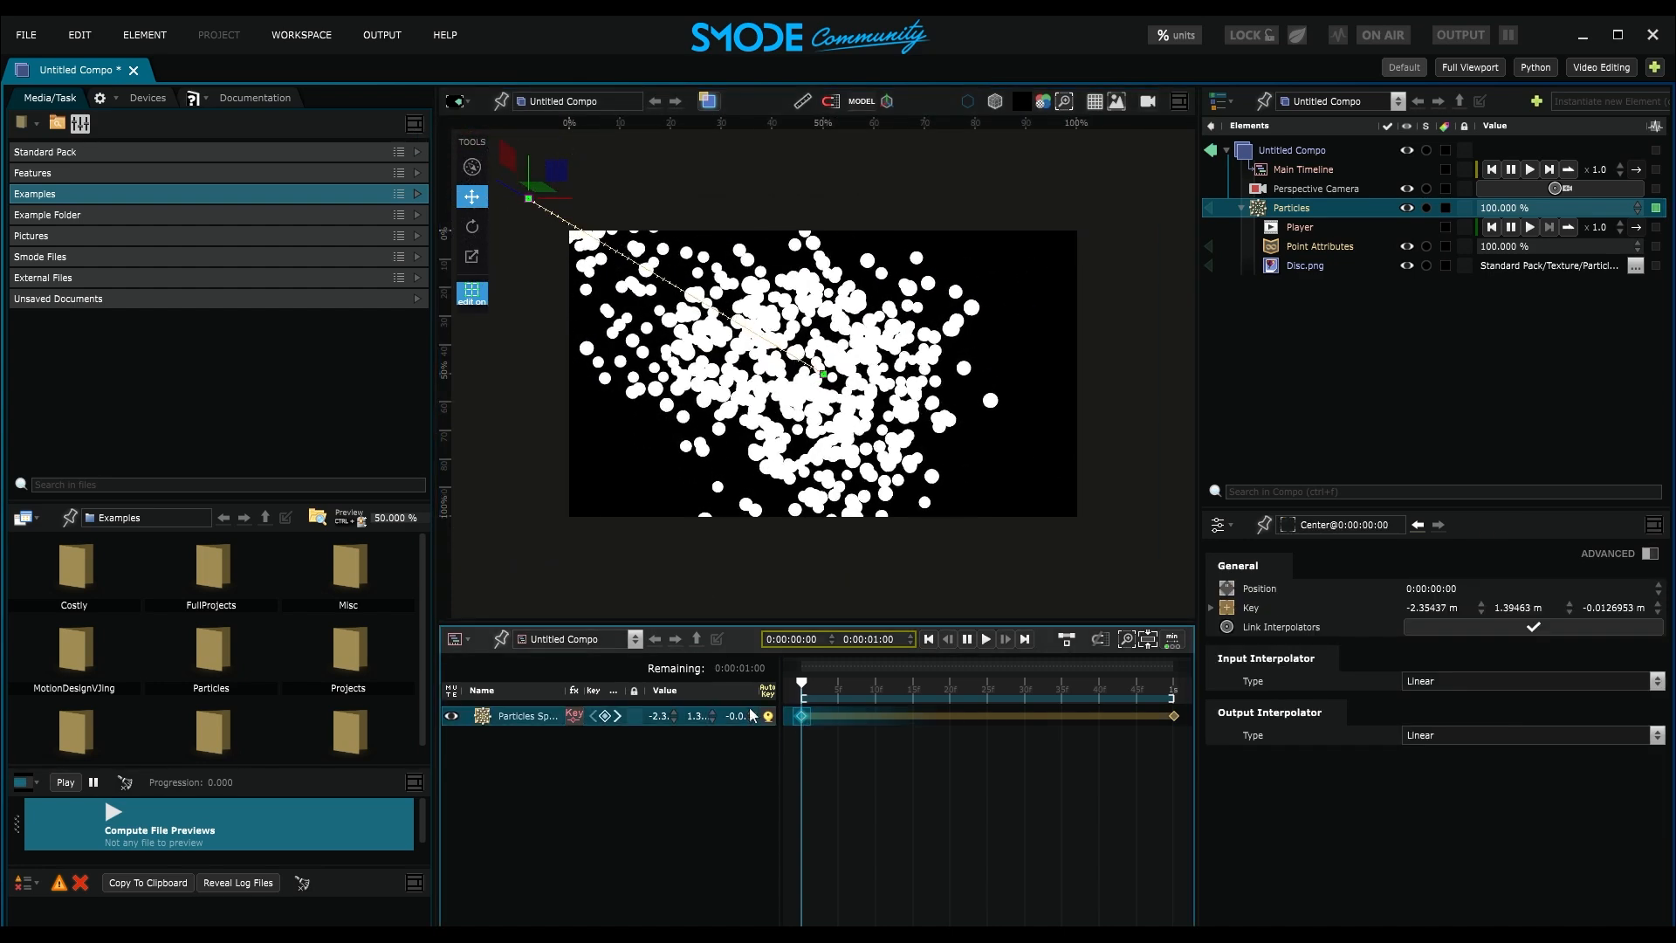
left_click(618, 716)
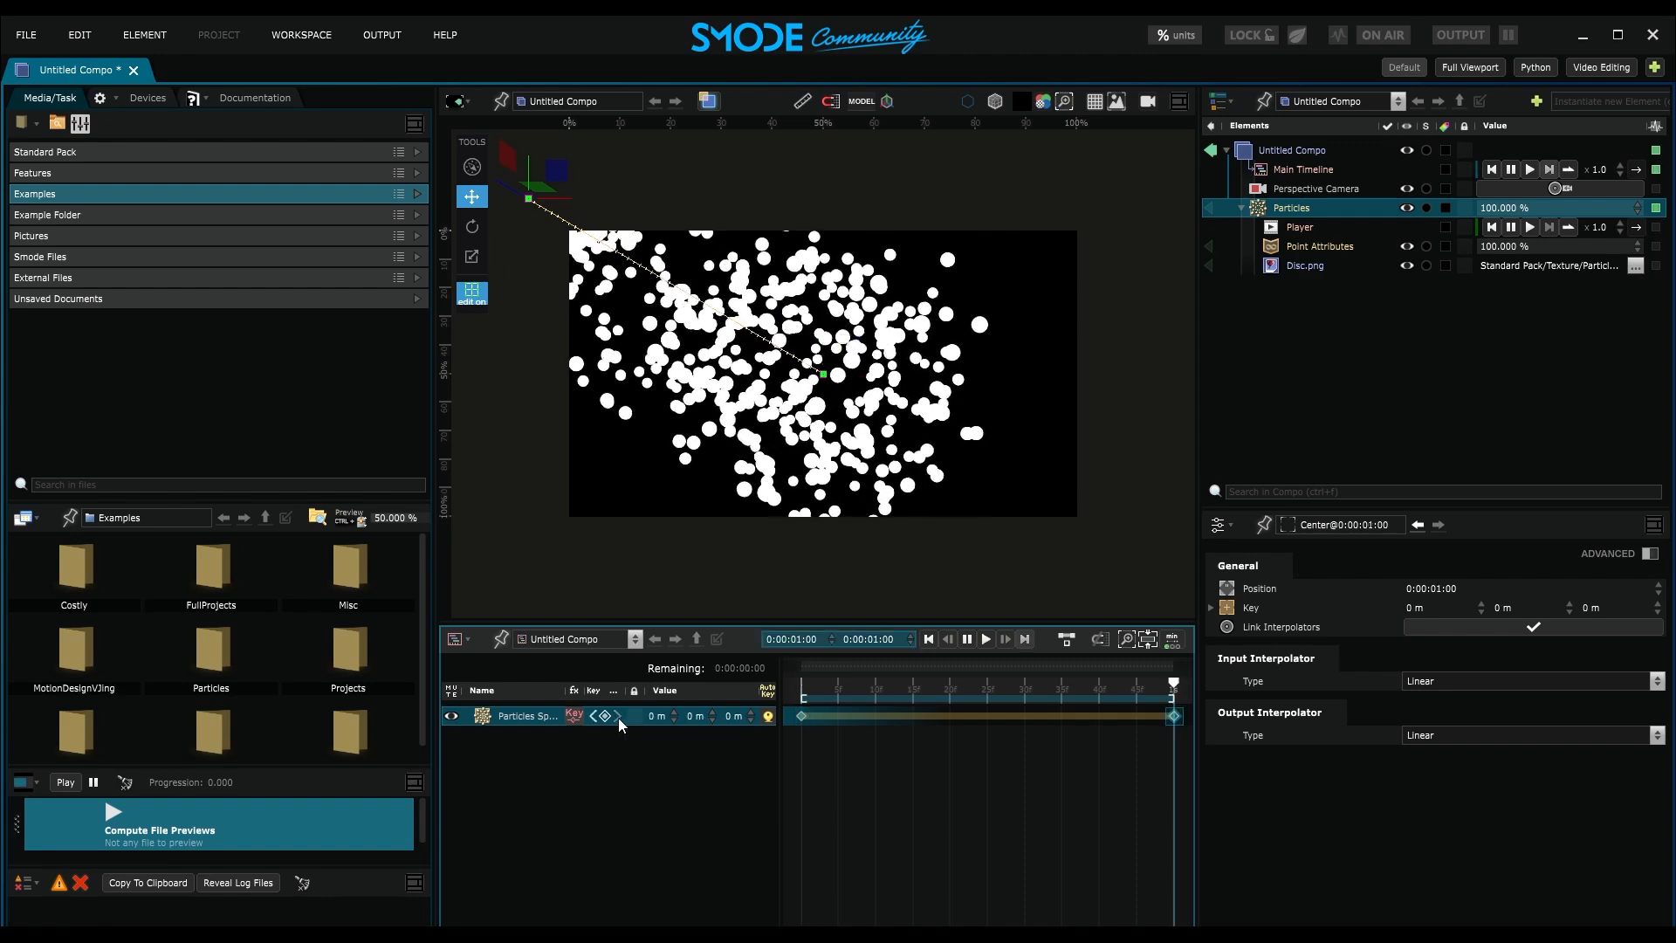
left_click_drag(823, 374, 1124, 537)
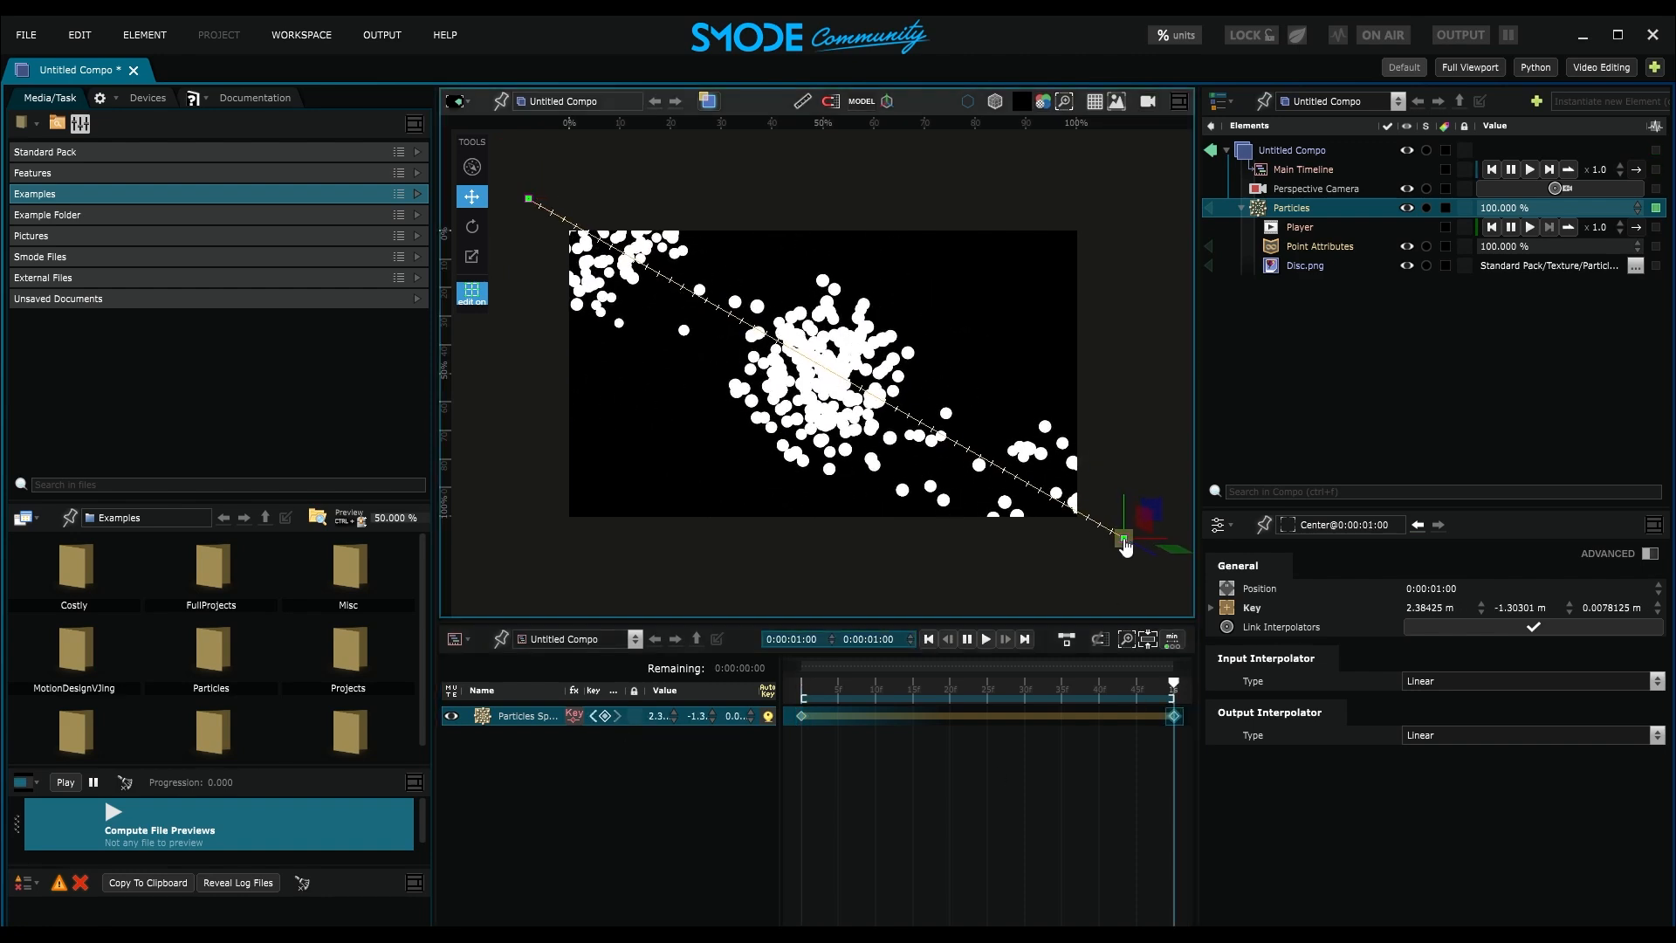
left_click_drag(1173, 685, 801, 685)
key("space")
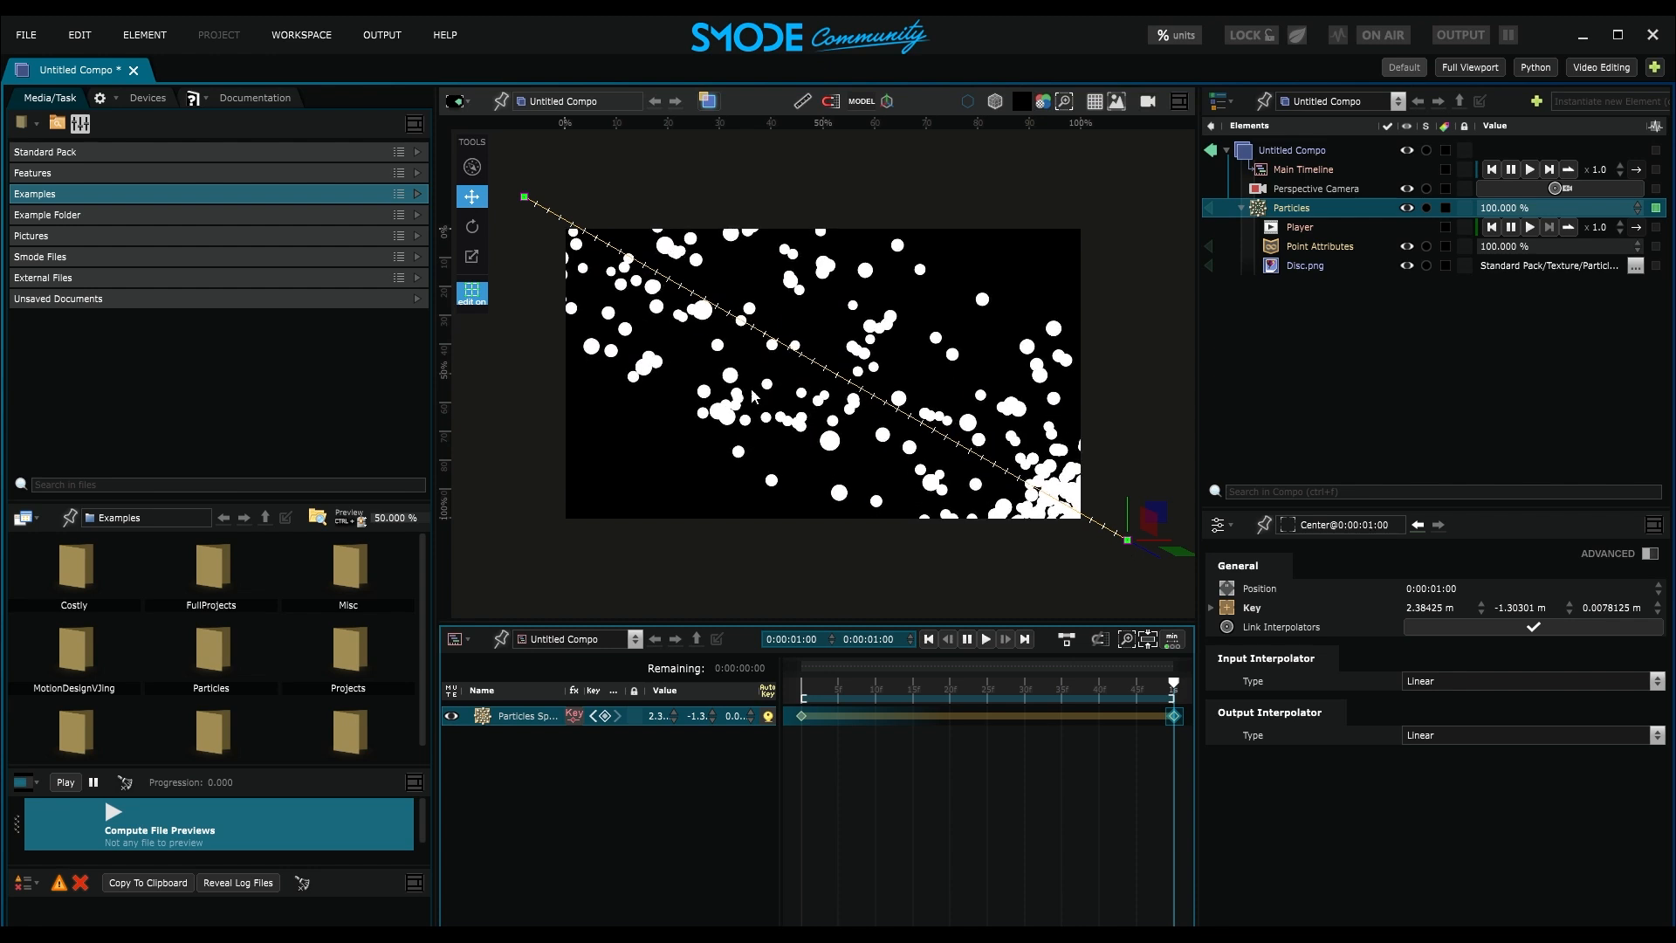
Select both Center keyframes on the motion path and set their interpolation to Bezier
left_click_drag(517, 185, 1133, 589)
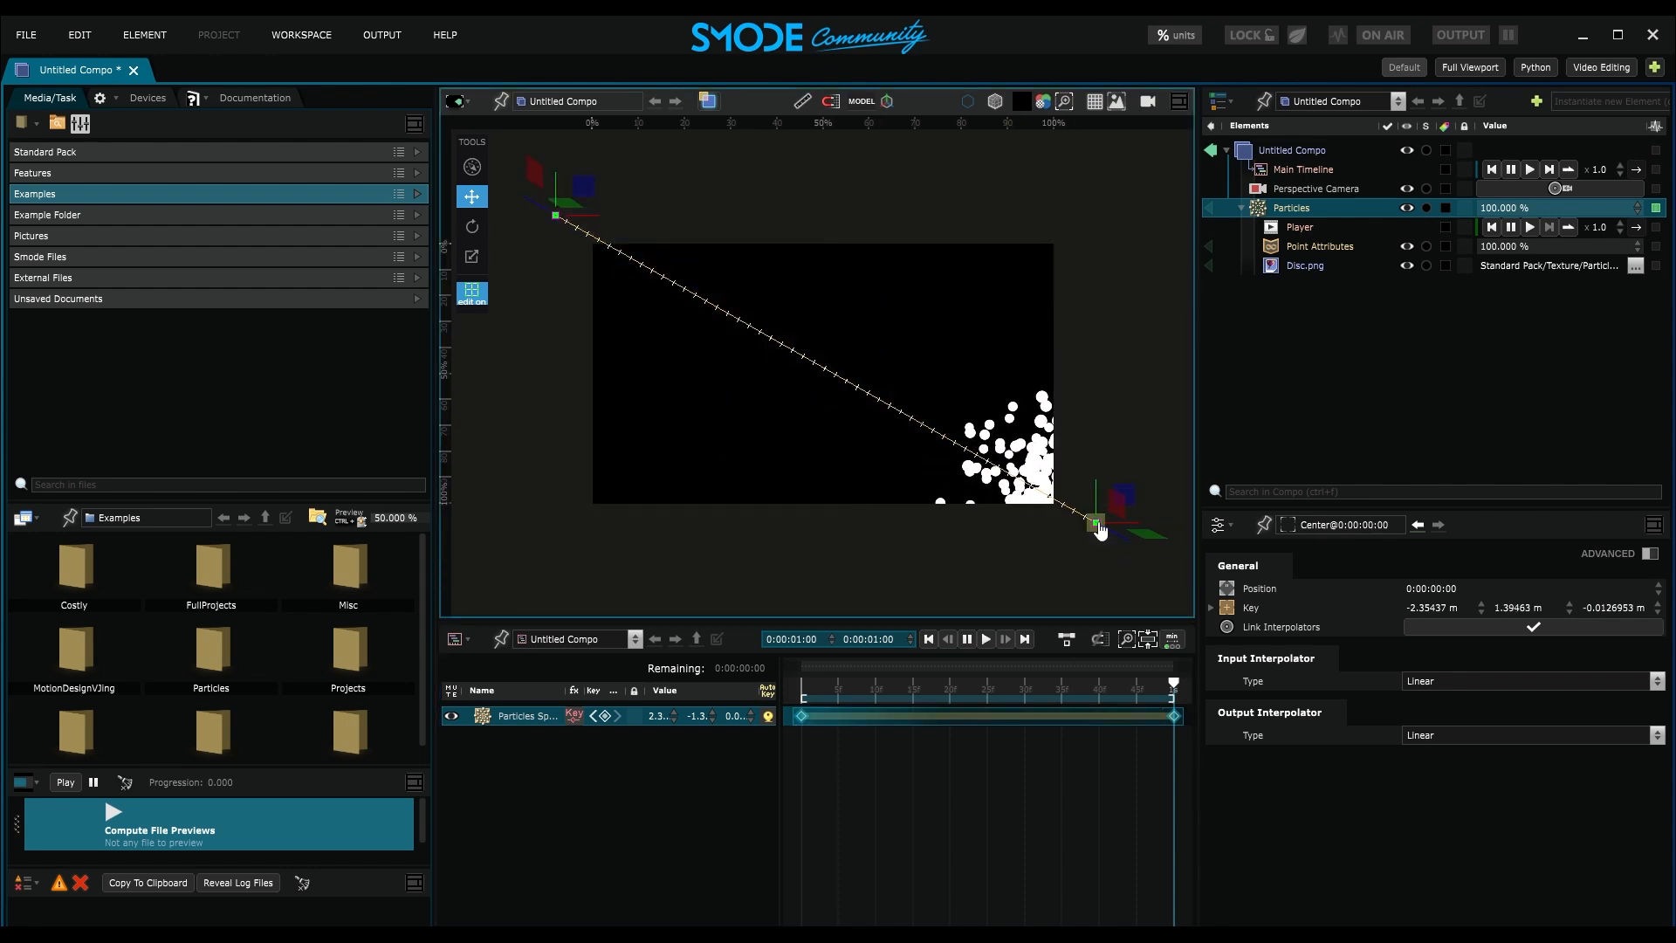
right_click(1098, 530)
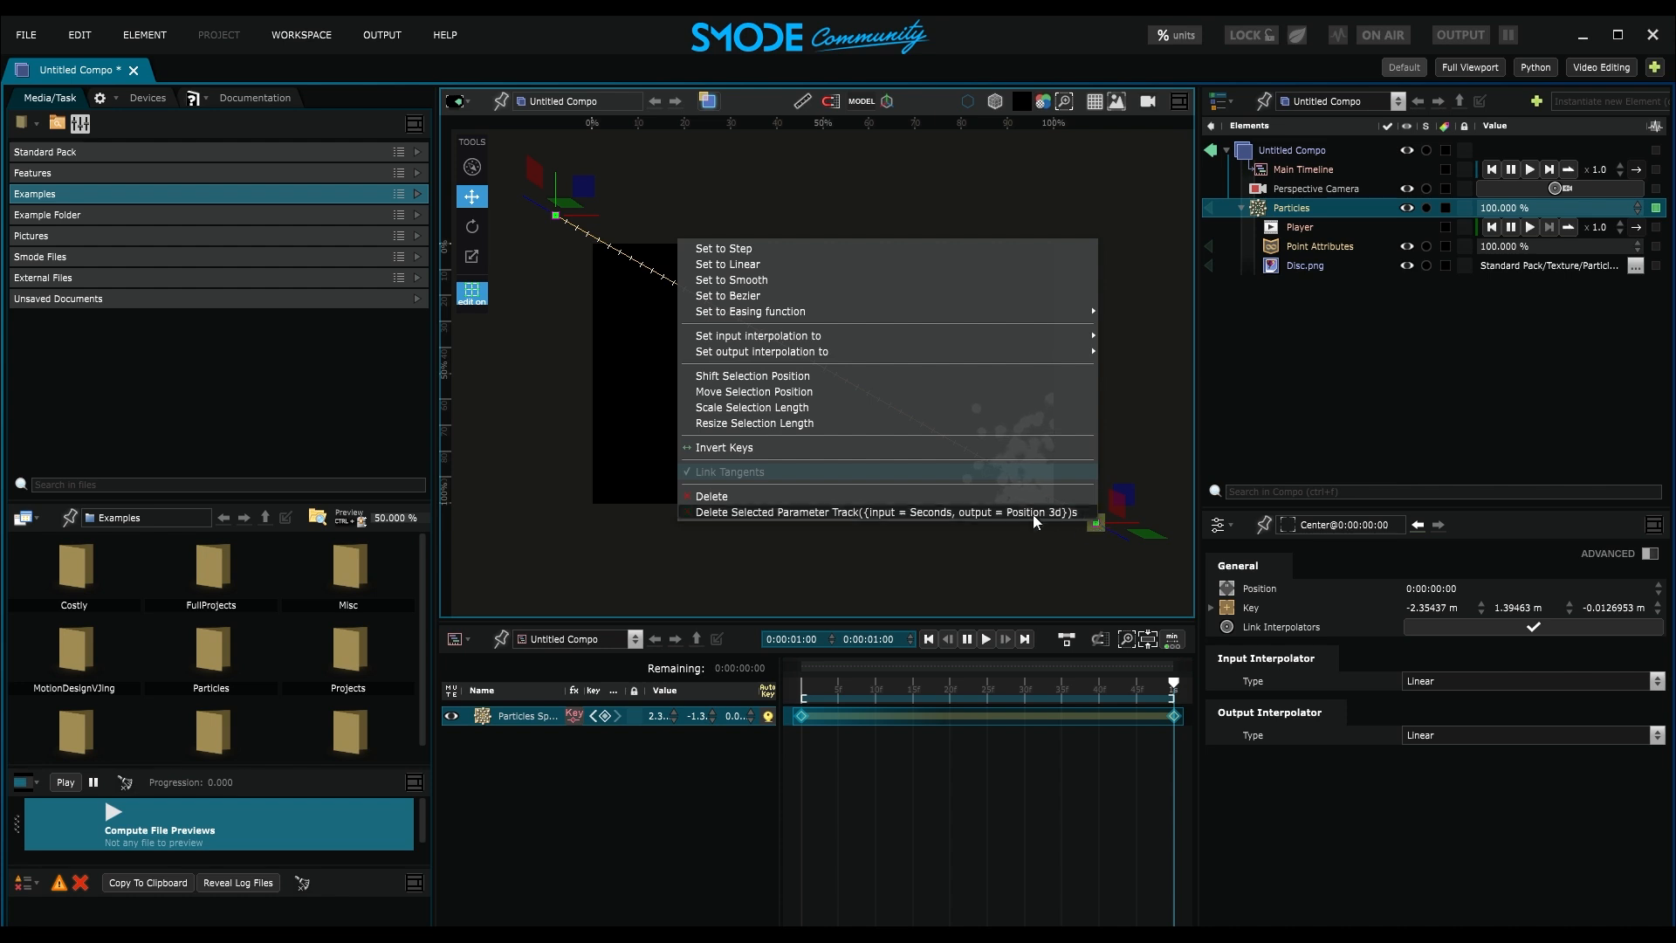
left_click(721, 297)
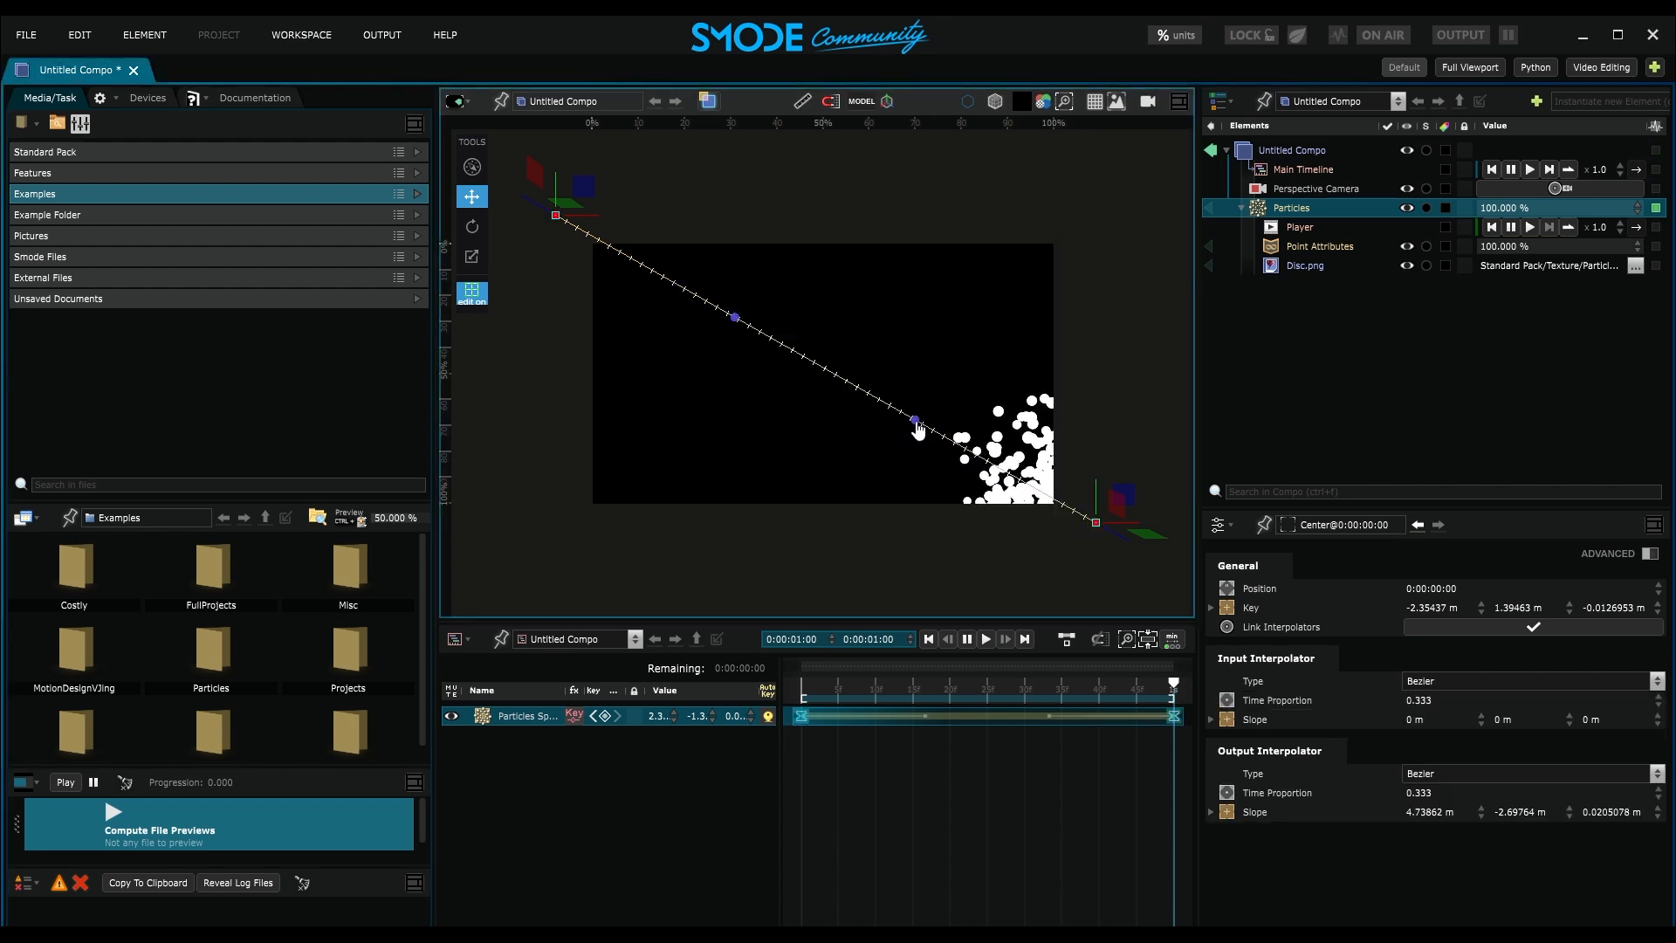
Bend the path into an S-curve by pulling the end tangent down-left and the start tangent up-right, and return to the timeline start
left_click_drag(915, 422, 797, 576)
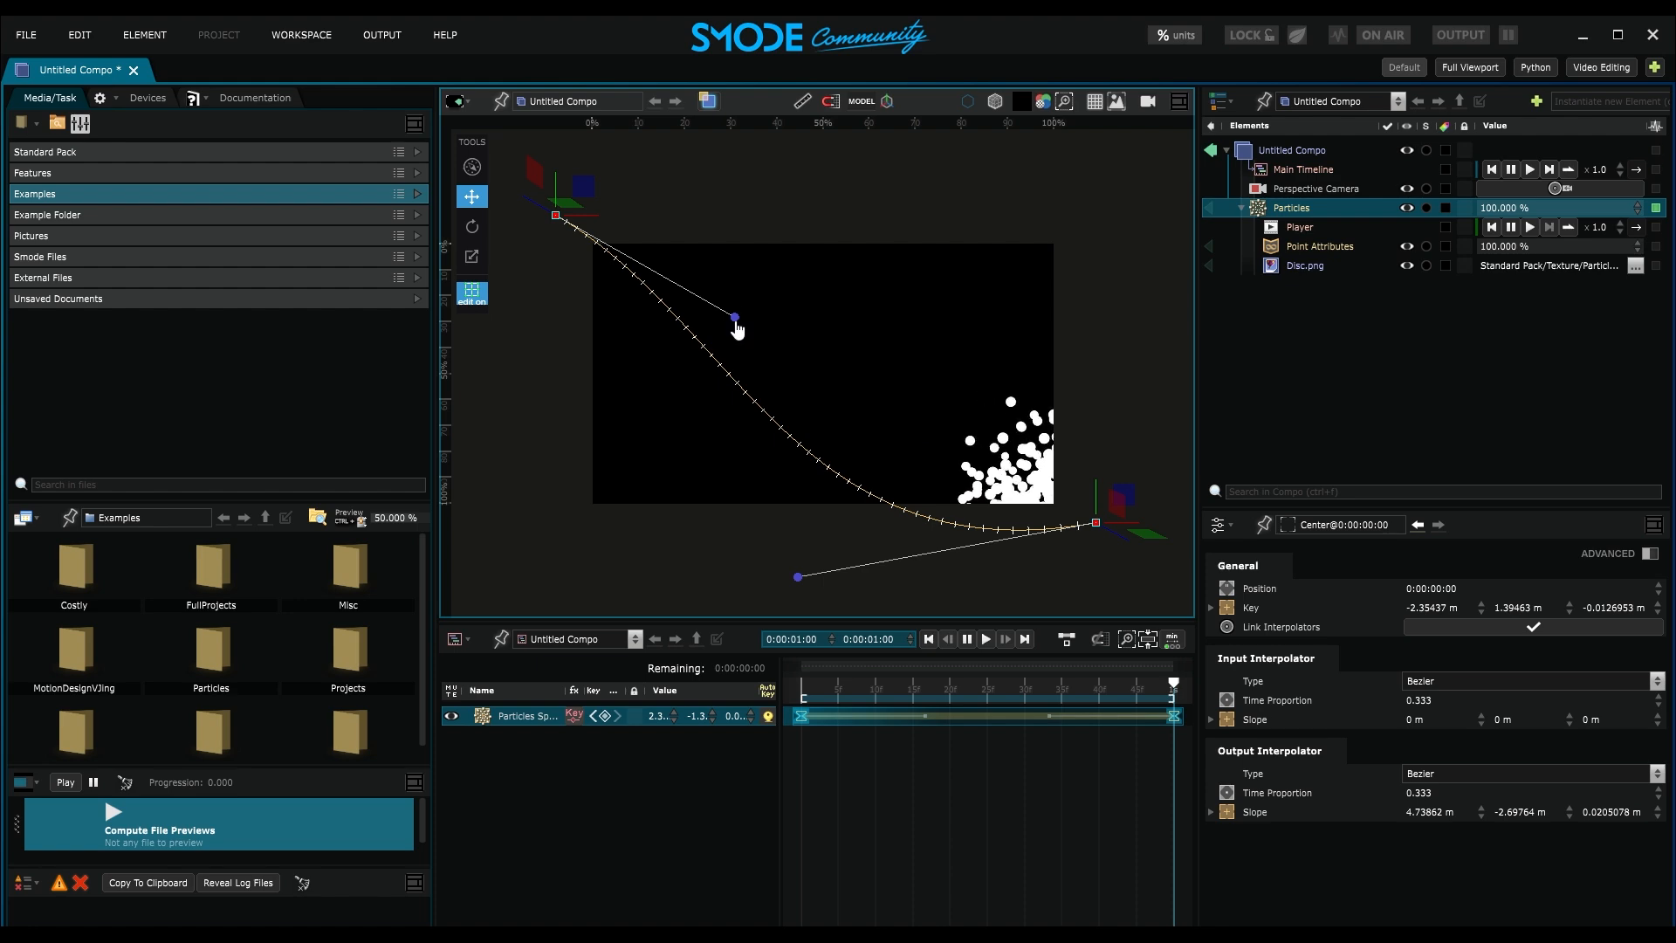
left_click_drag(735, 316, 914, 206)
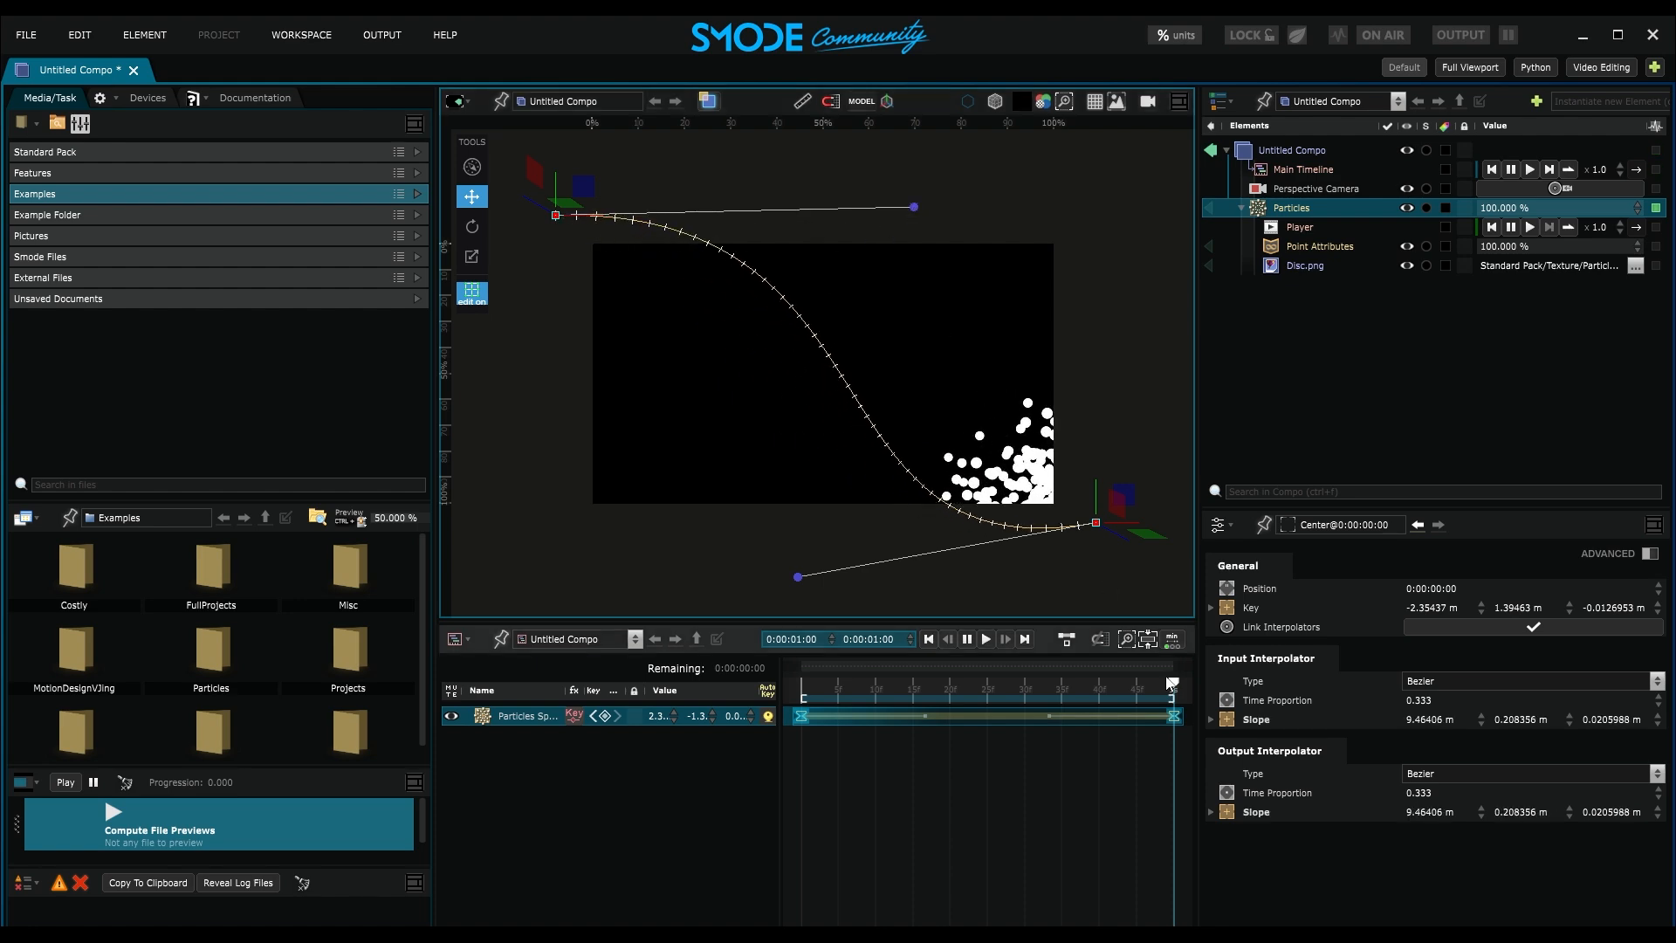
left_click_drag(1173, 683, 802, 683)
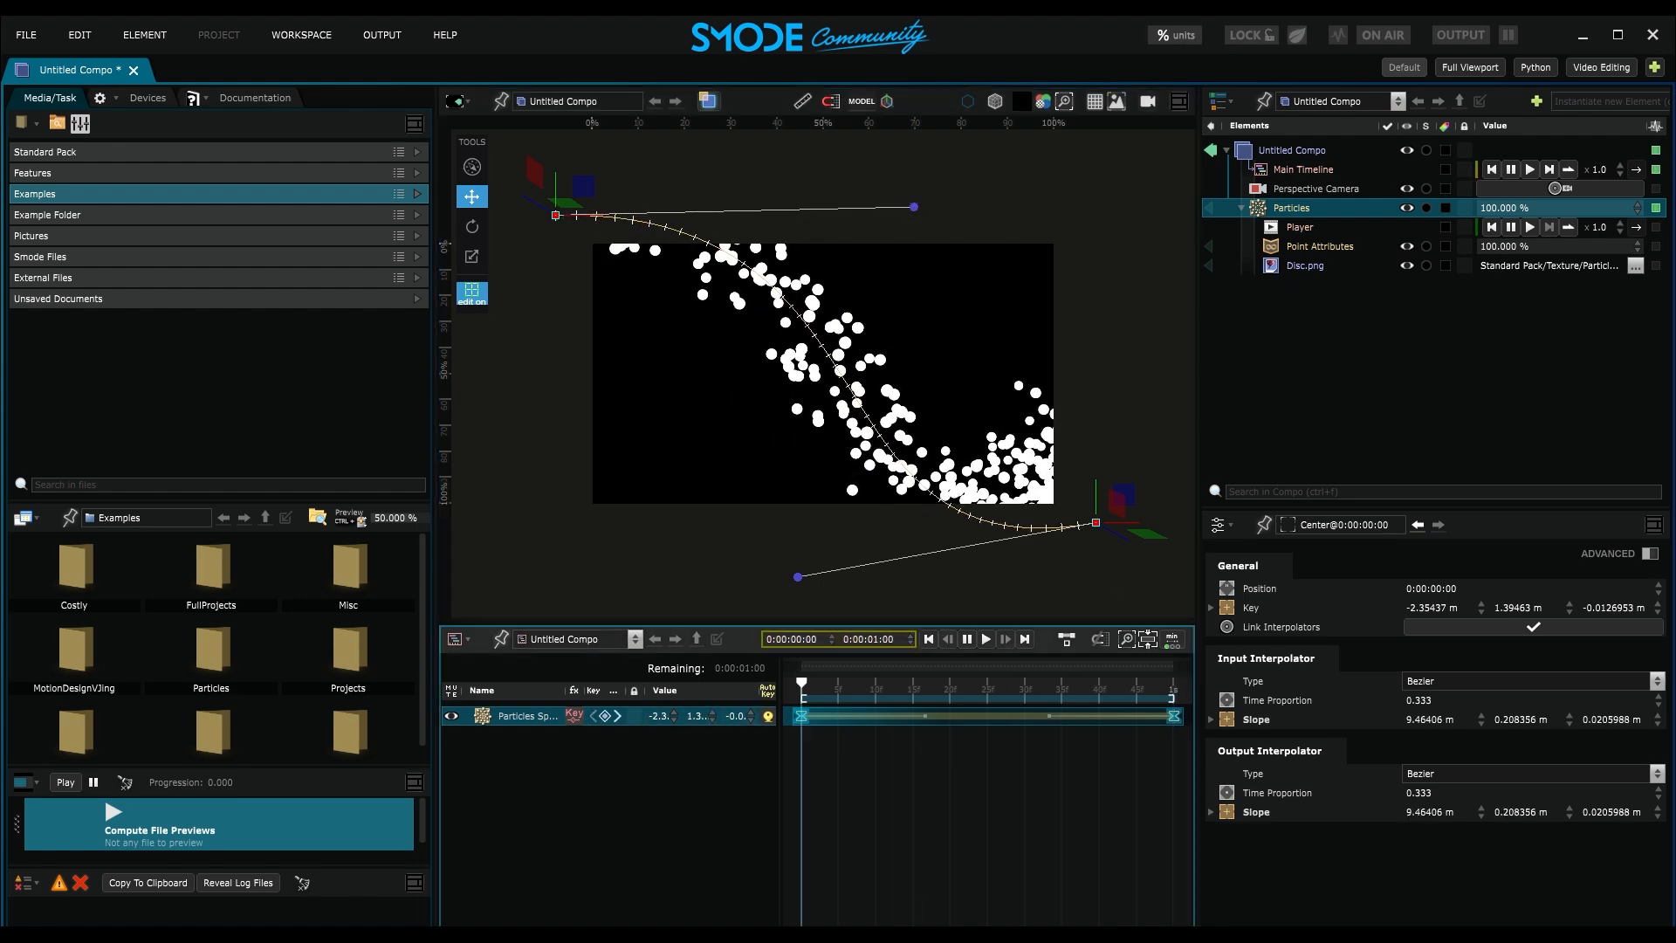
Set the particle emission rate to 500 and the life time to 1 second
left_click(1288, 210)
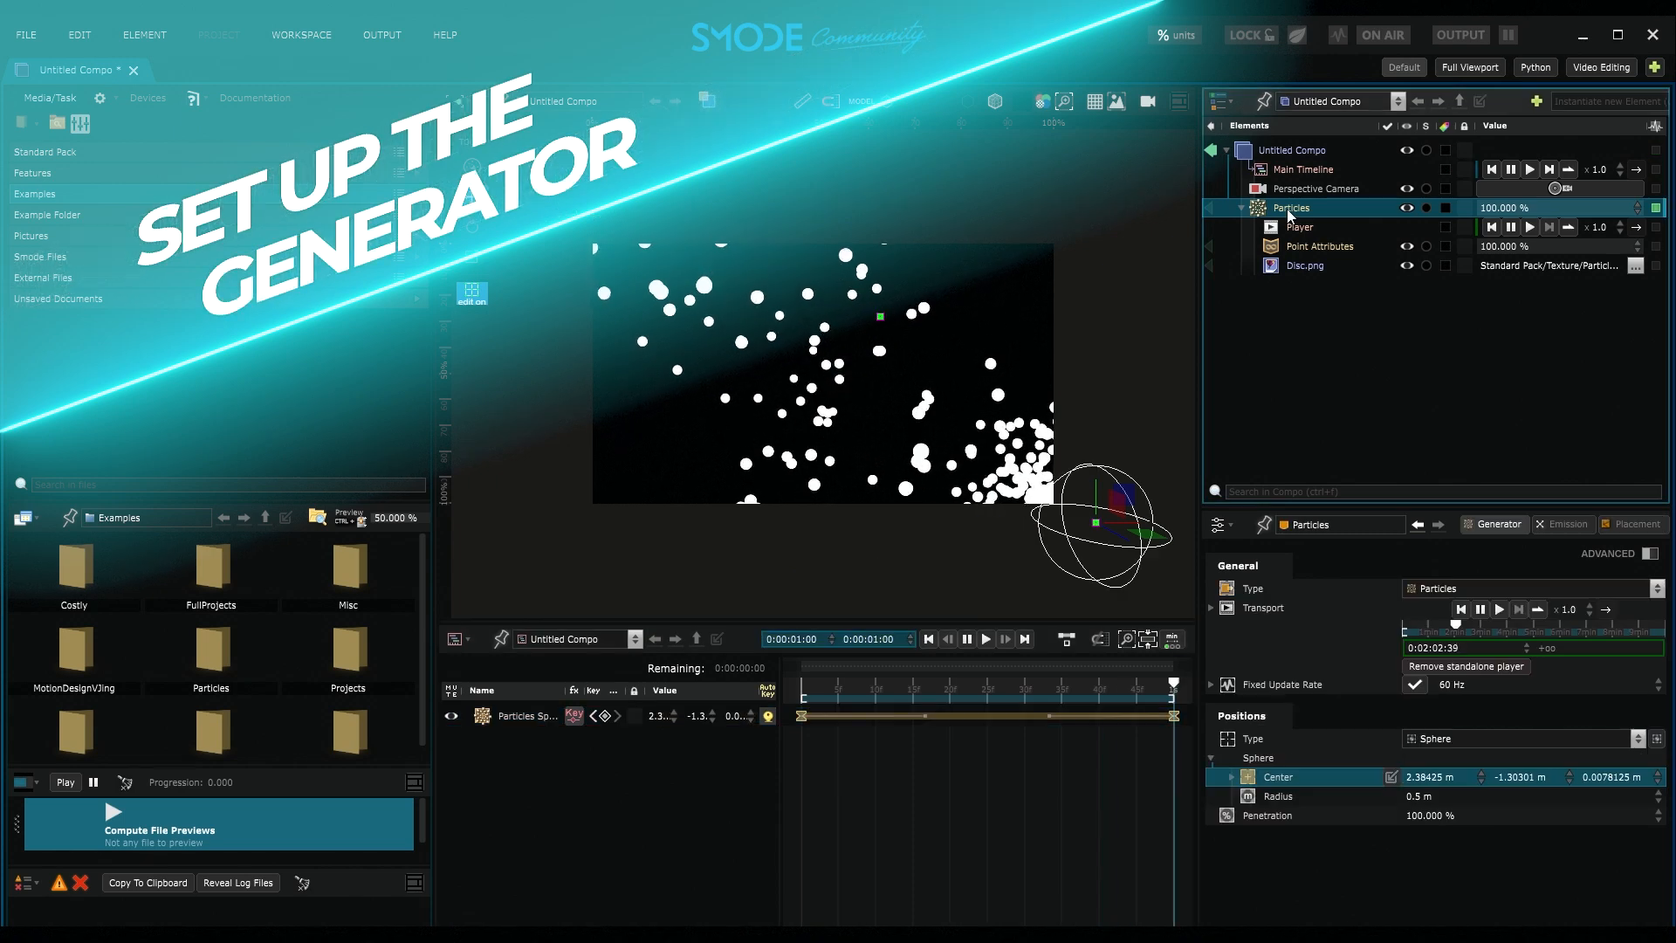
left_click(1564, 521)
double_click(1413, 626)
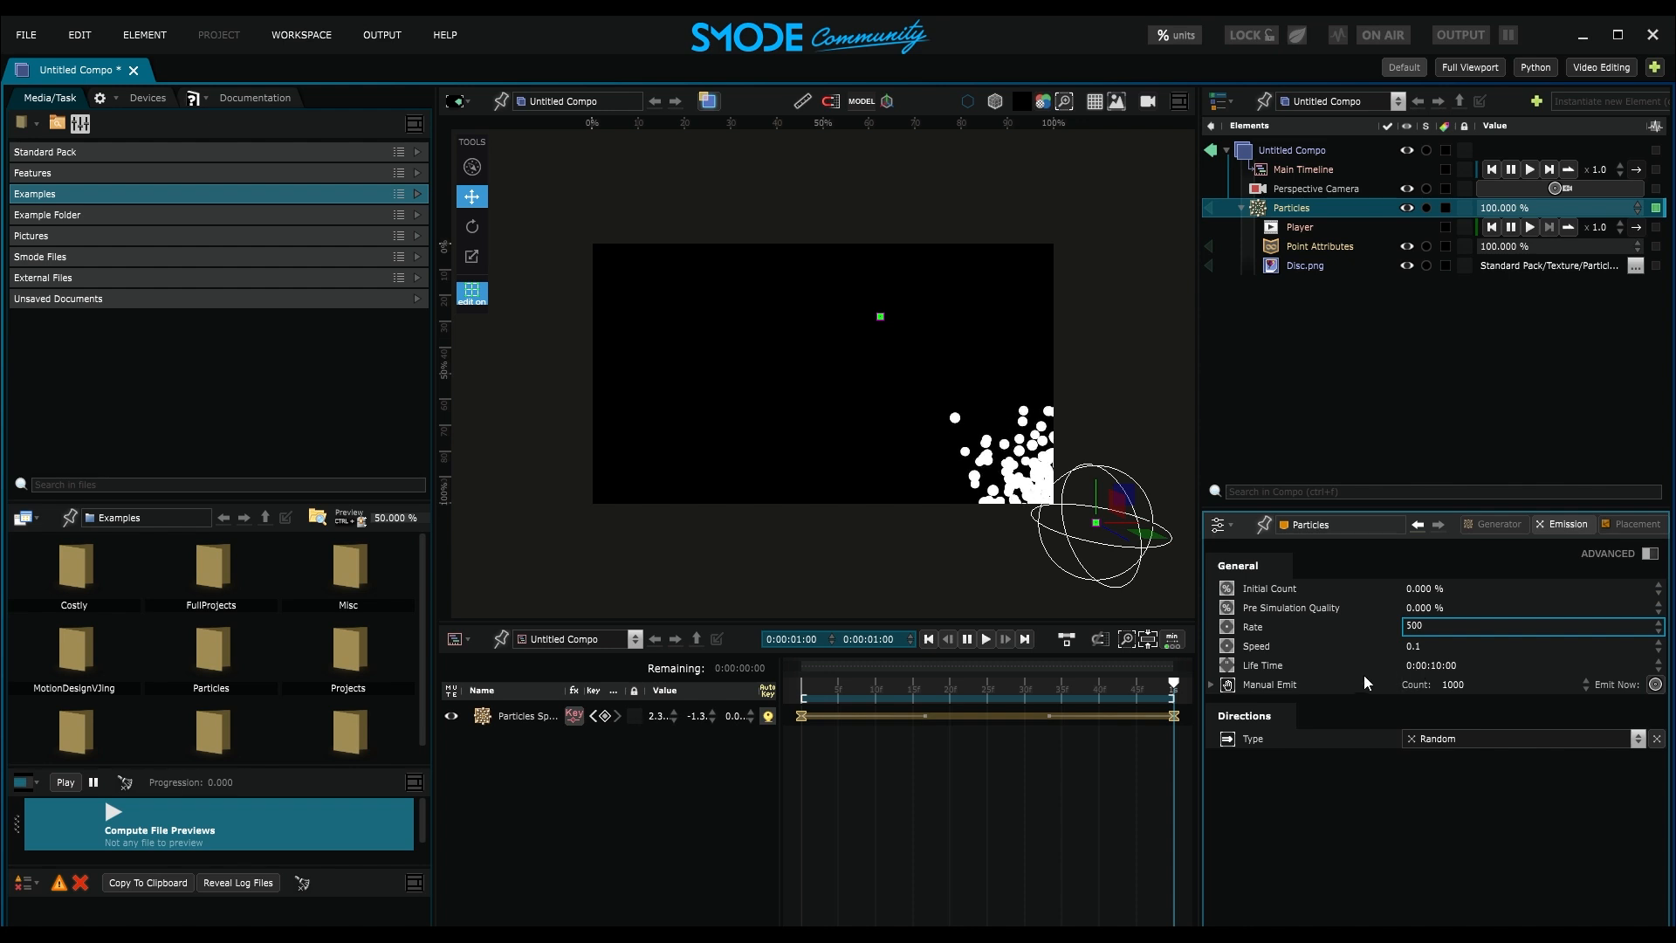
double_click(1452, 666)
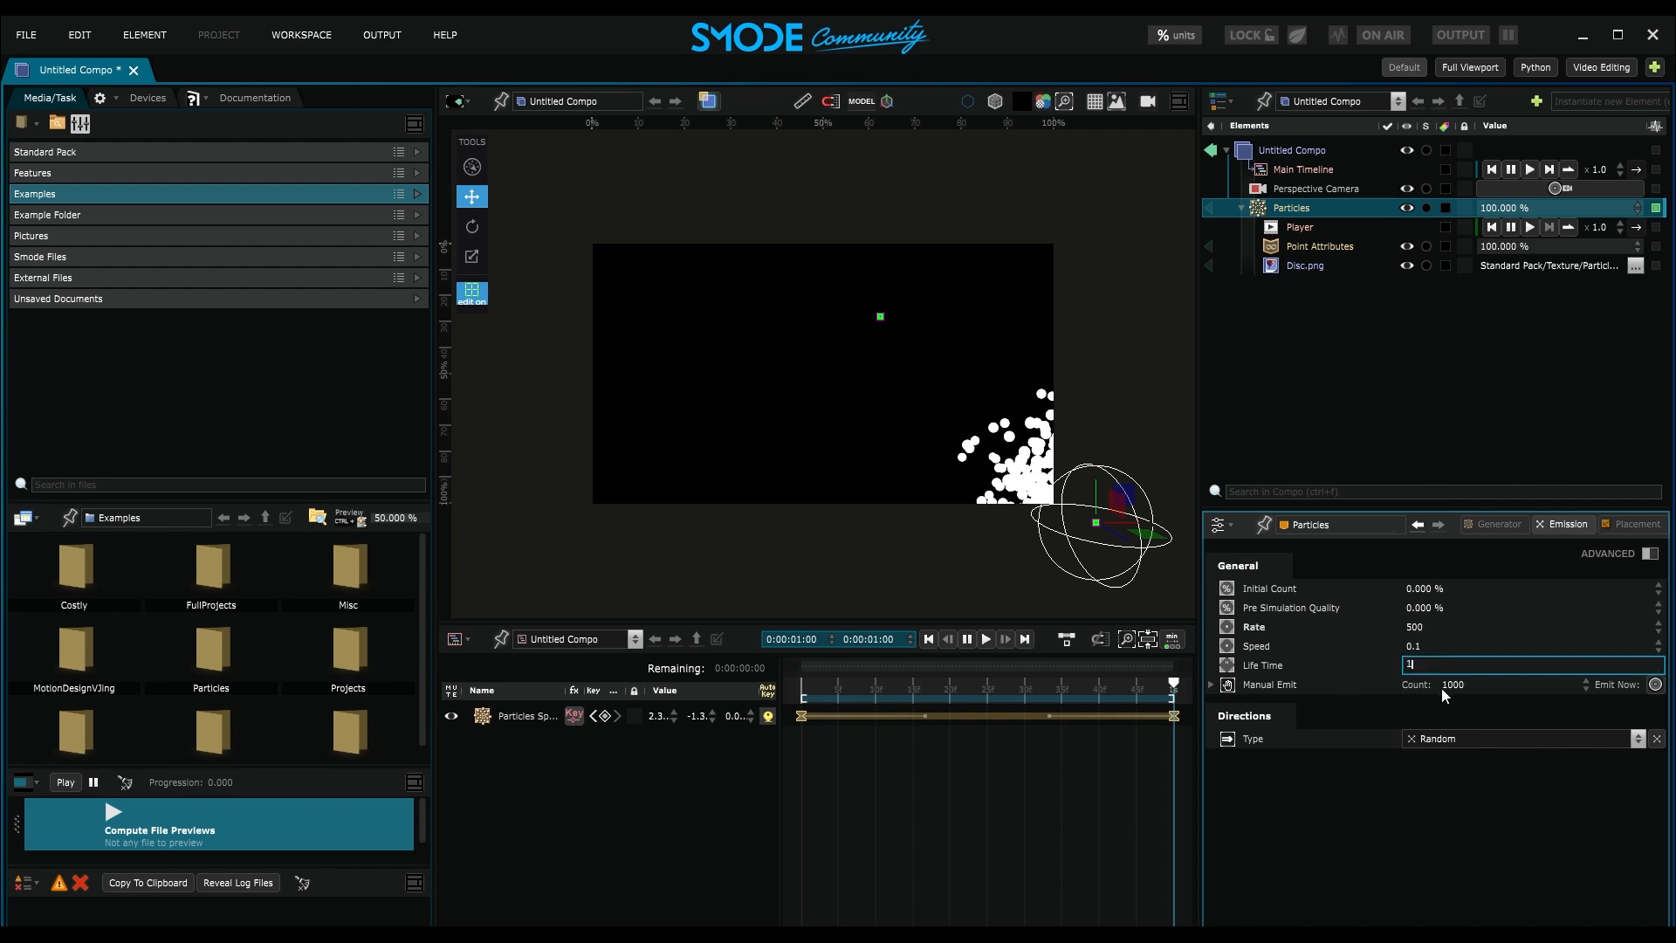
key("Return")
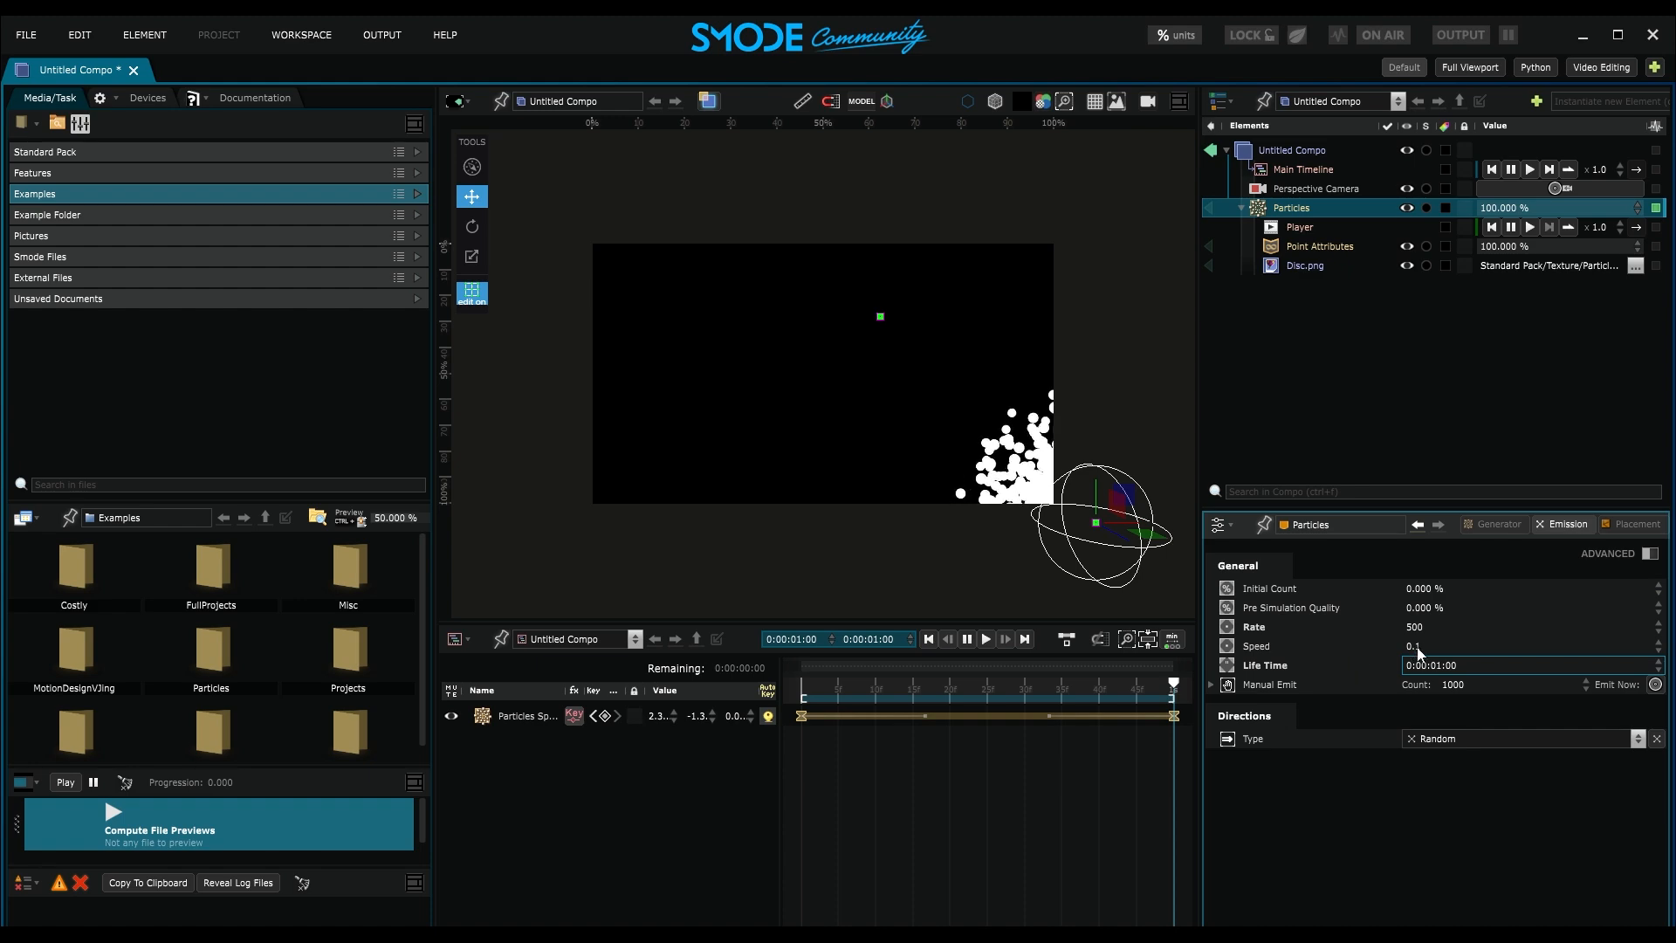
Add a Center keyframe at 0:00:00:25 and set its interpolation to Bezier
left_click_drag(1173, 685, 987, 686)
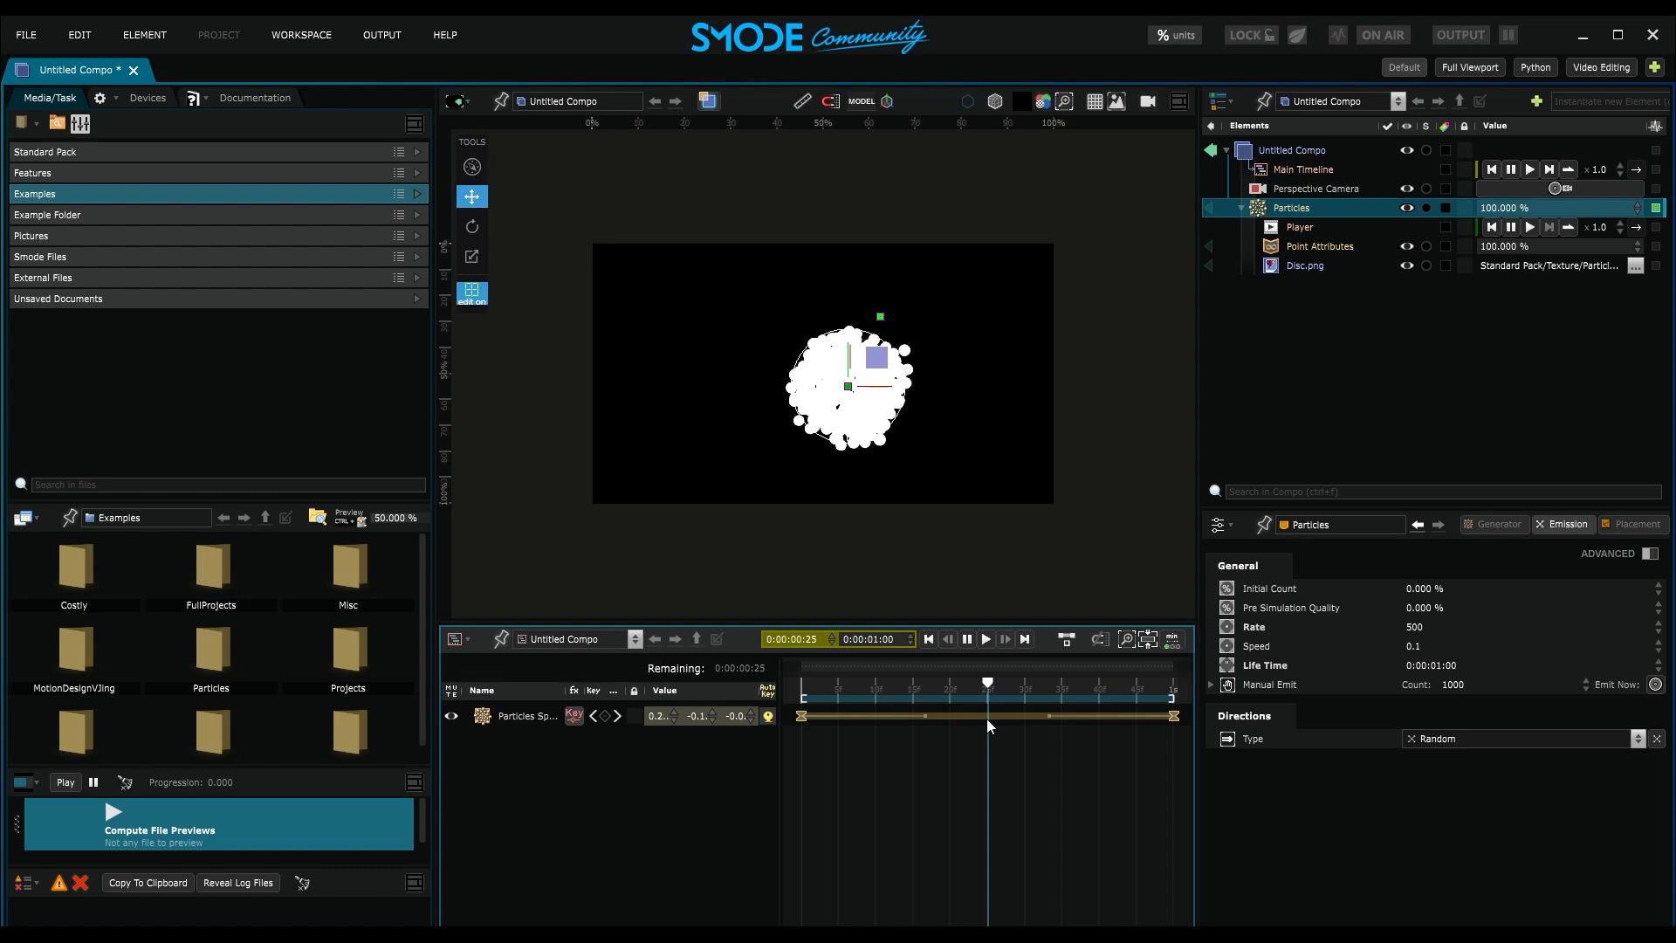
left_click(604, 716)
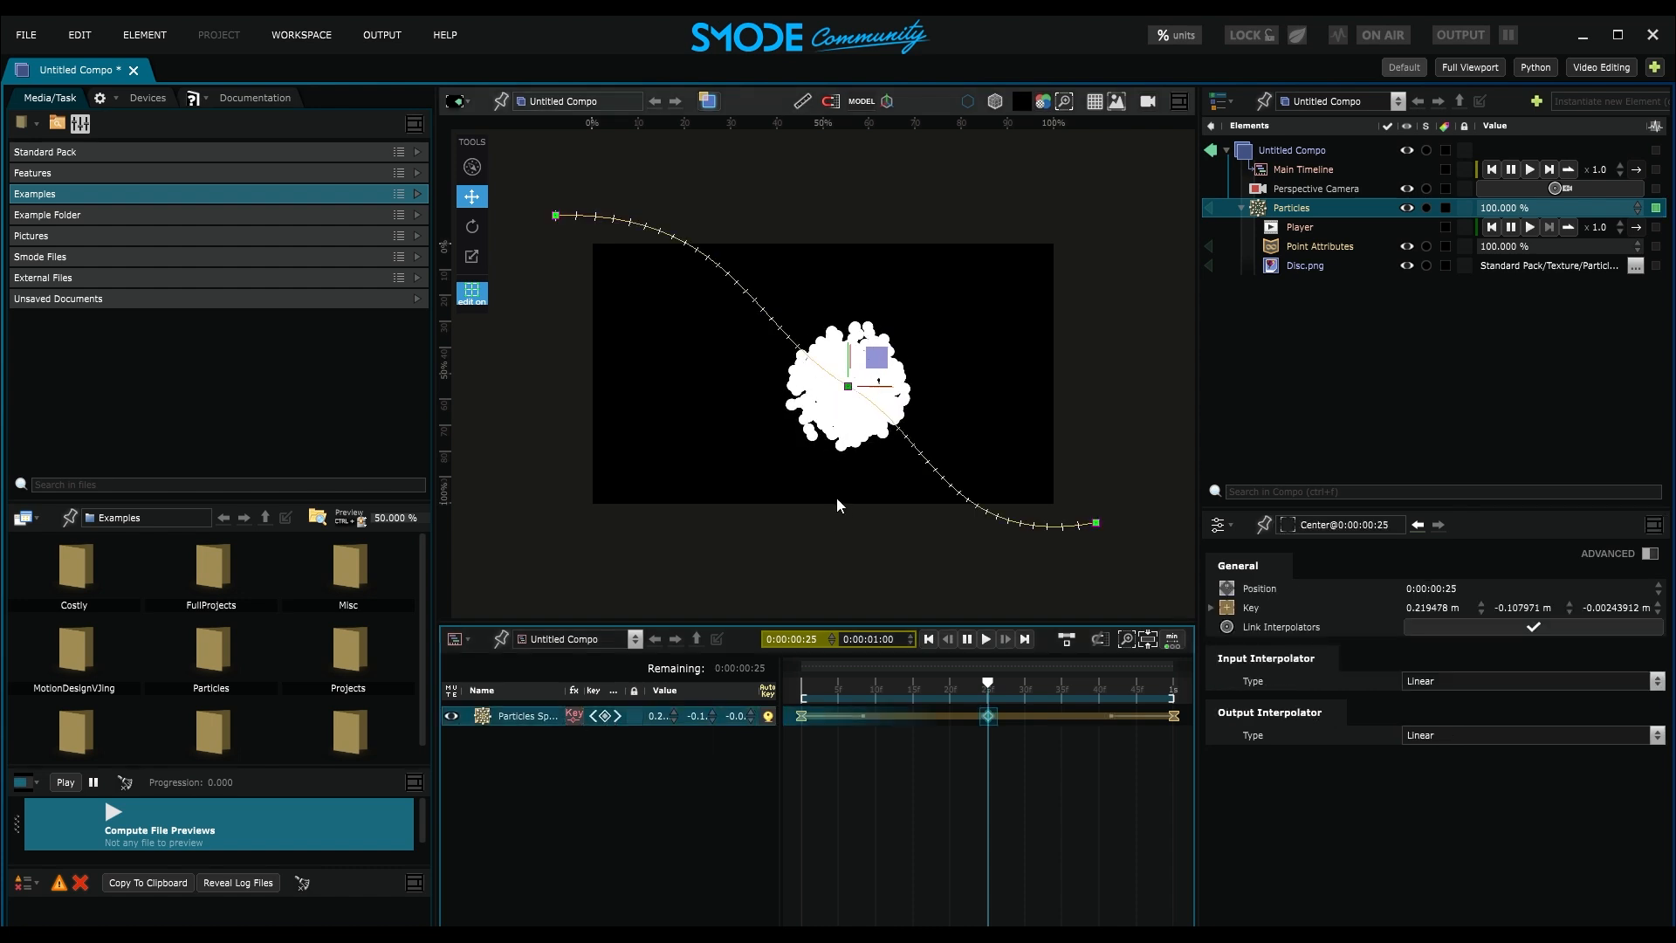
right_click(848, 389)
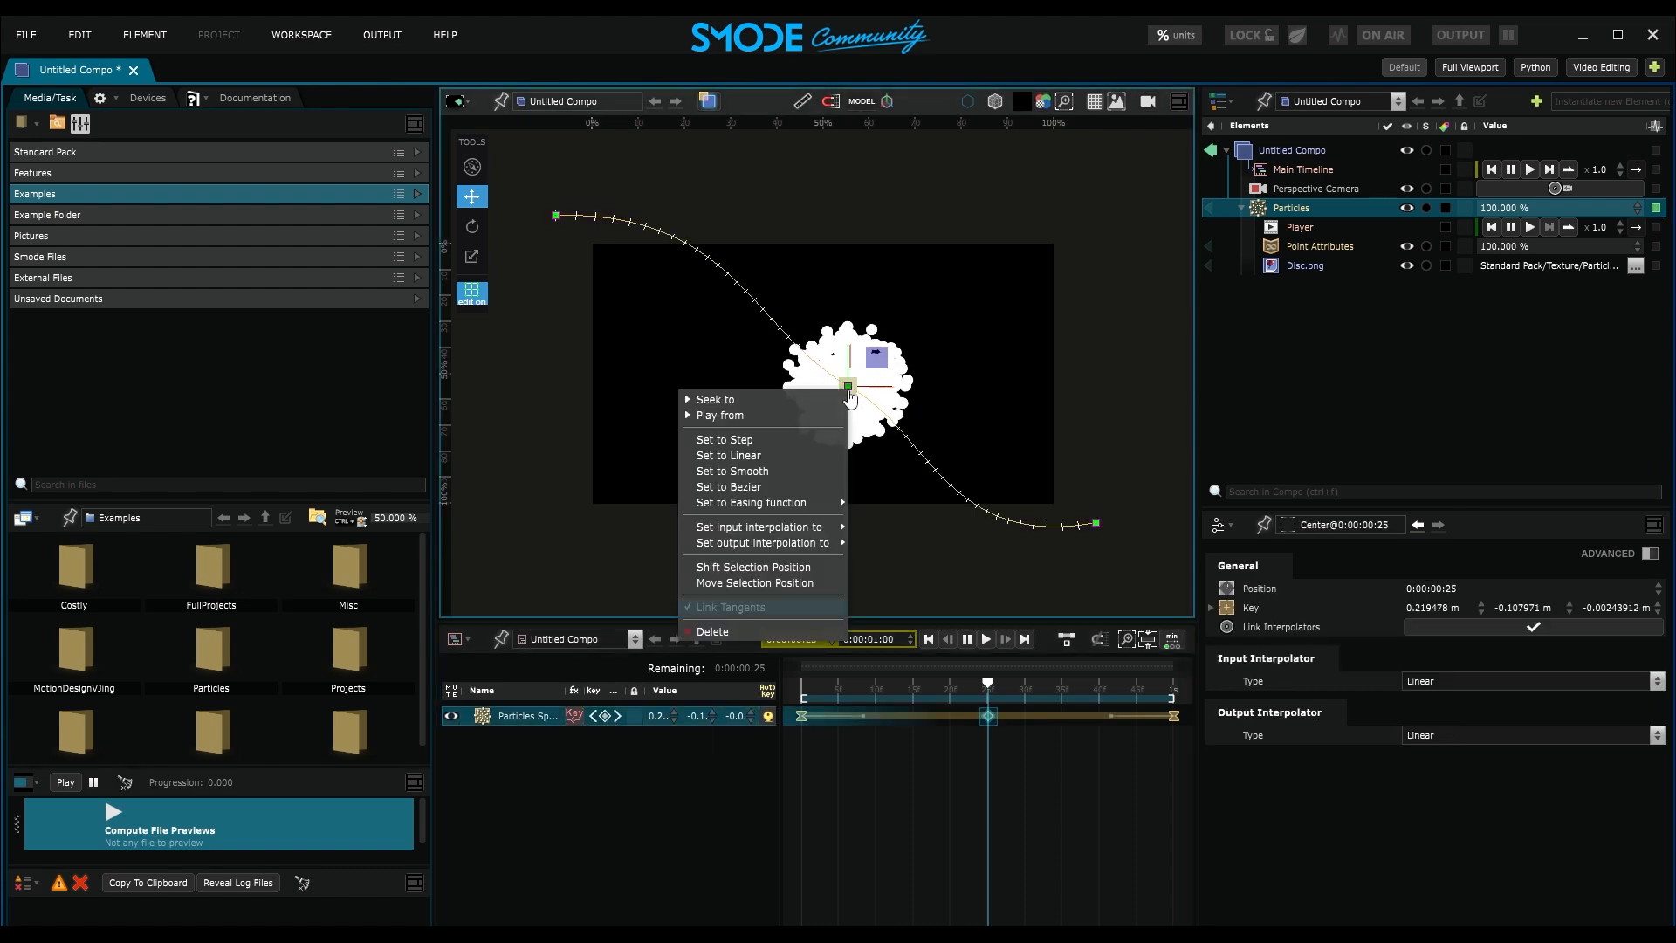
left_click(786, 484)
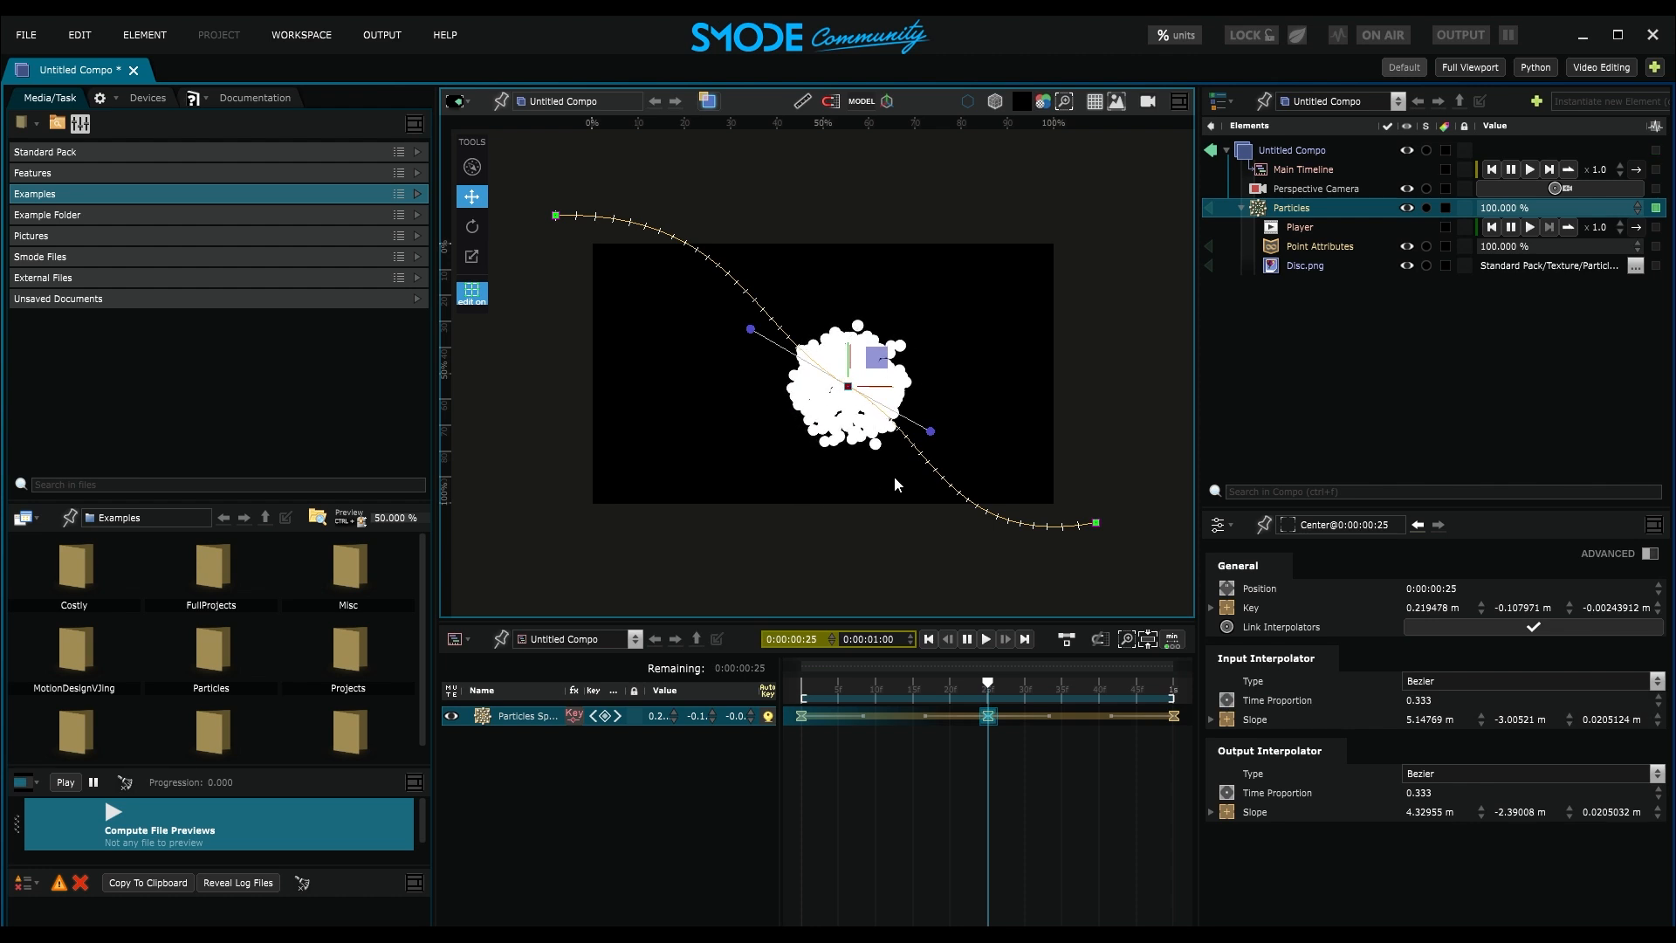
Pull the middle keyframe's outgoing tangent up-right above the frame to make the path wavy, and undo the slight shift of the keyframe itself
left_click_drag(930, 431, 1008, 188)
left_click_drag(850, 398, 842, 396)
key("ctrl+z")
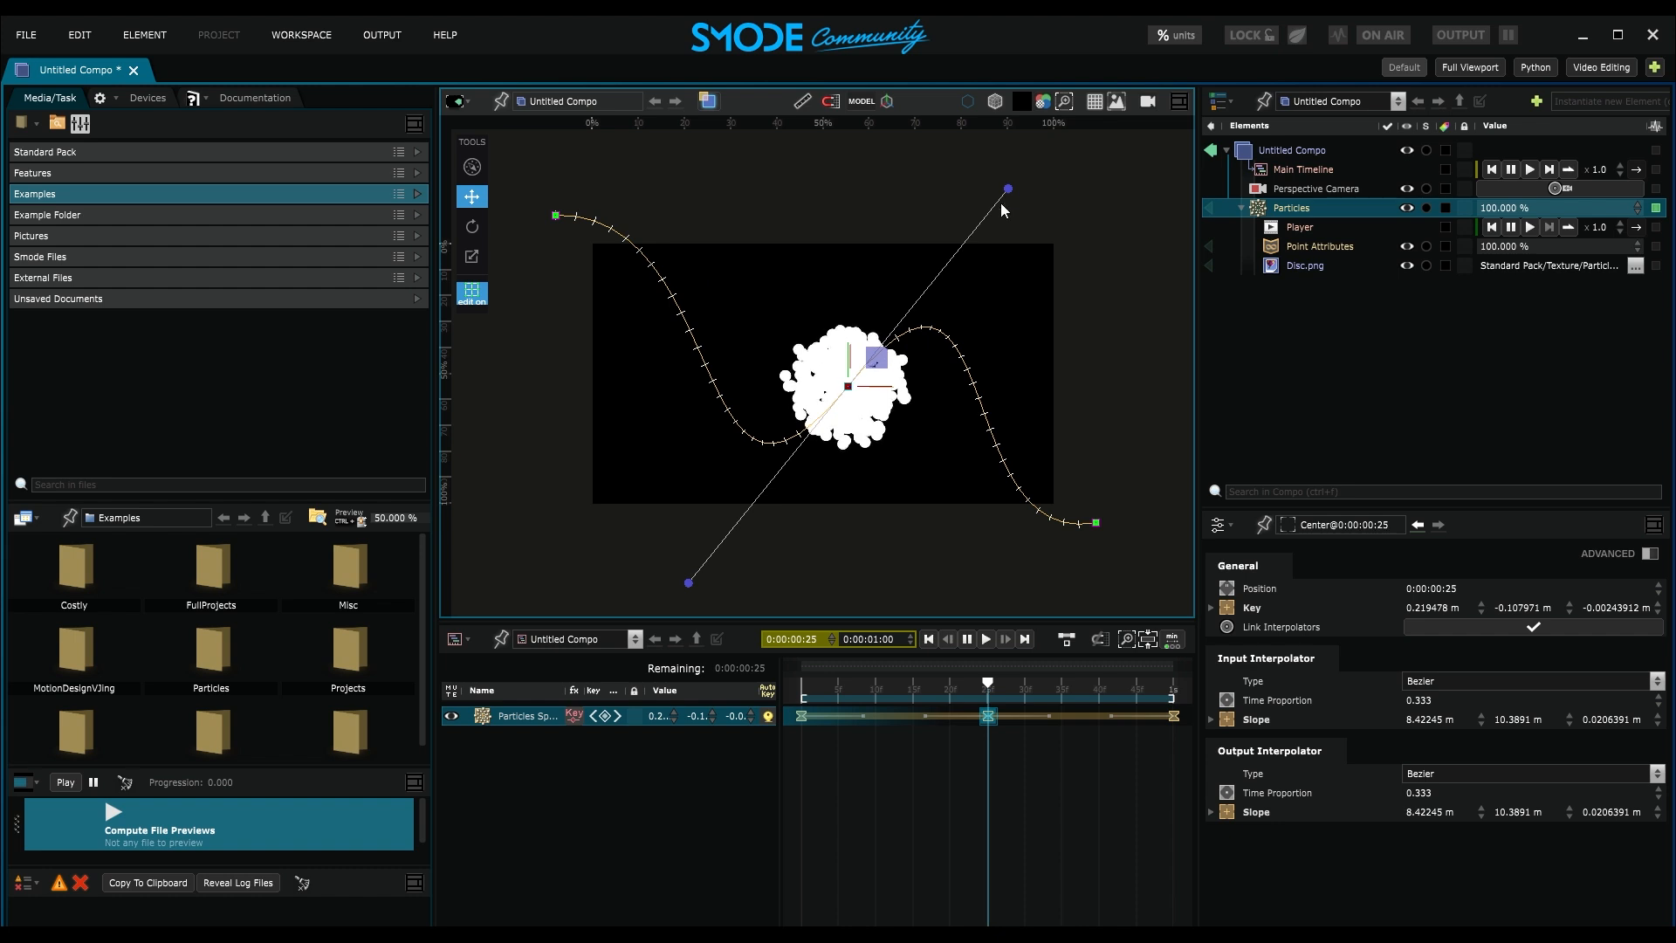
Lengthen the middle keyframe's tangents up-right, move the path's end keyframe farther down-right outside the frame, and preview the motion
left_click_drag(1008, 188, 1066, 177)
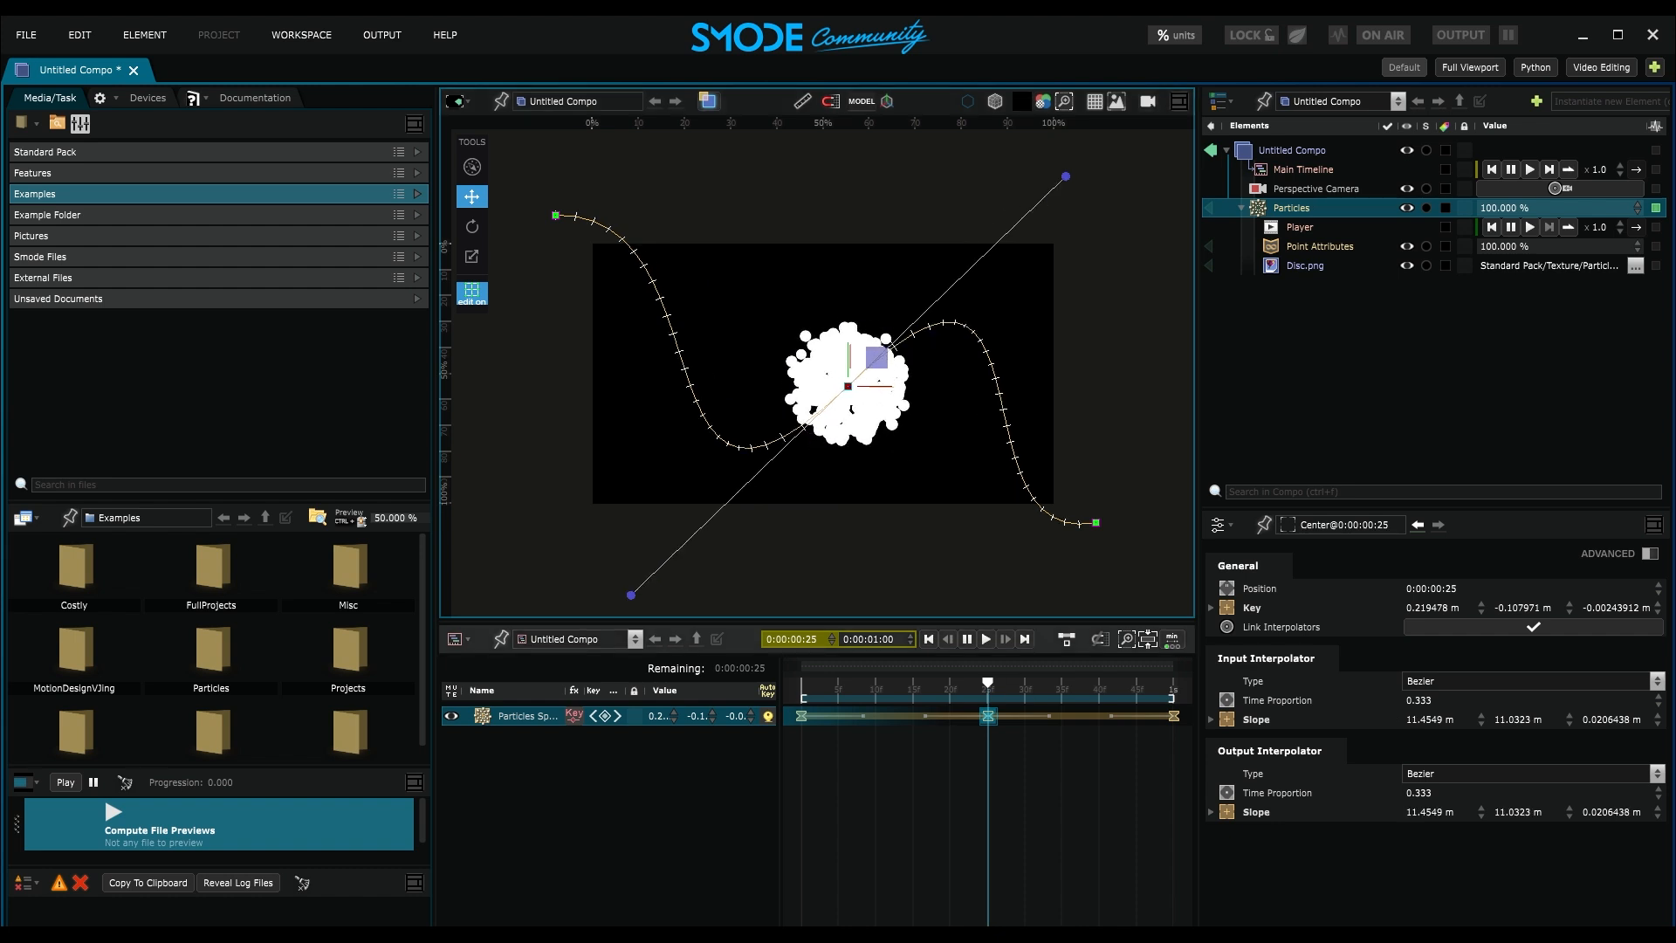
key("space")
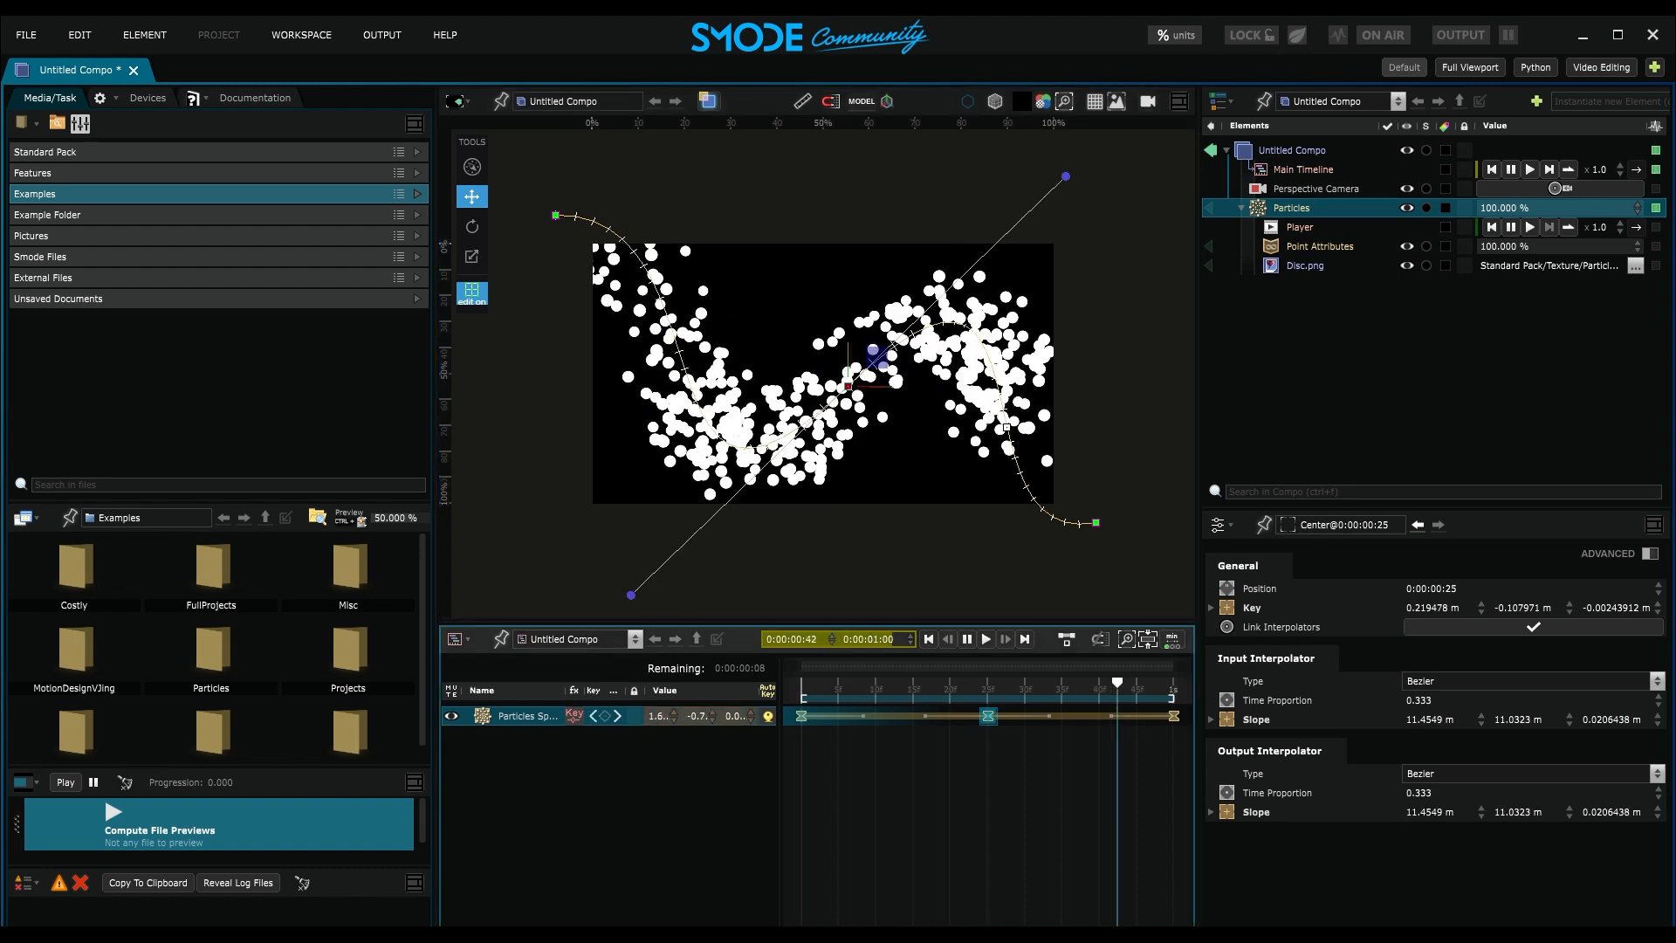
left_click_drag(1099, 526, 1166, 553)
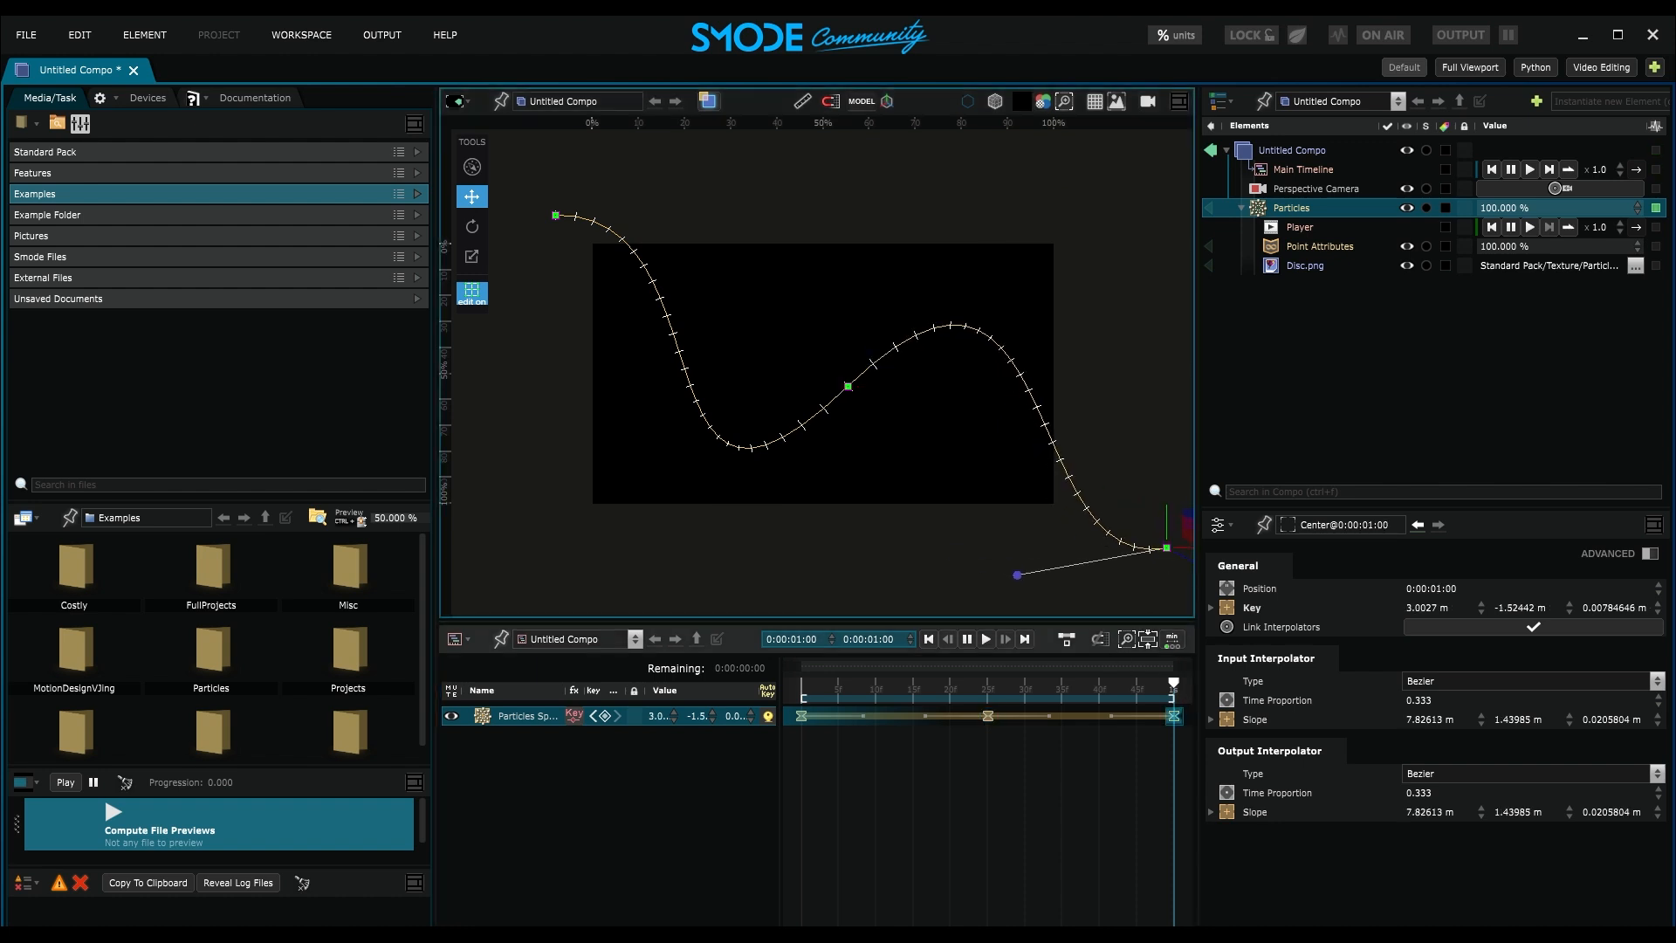
left_click_drag(1180, 699, 681, 713)
key("space")
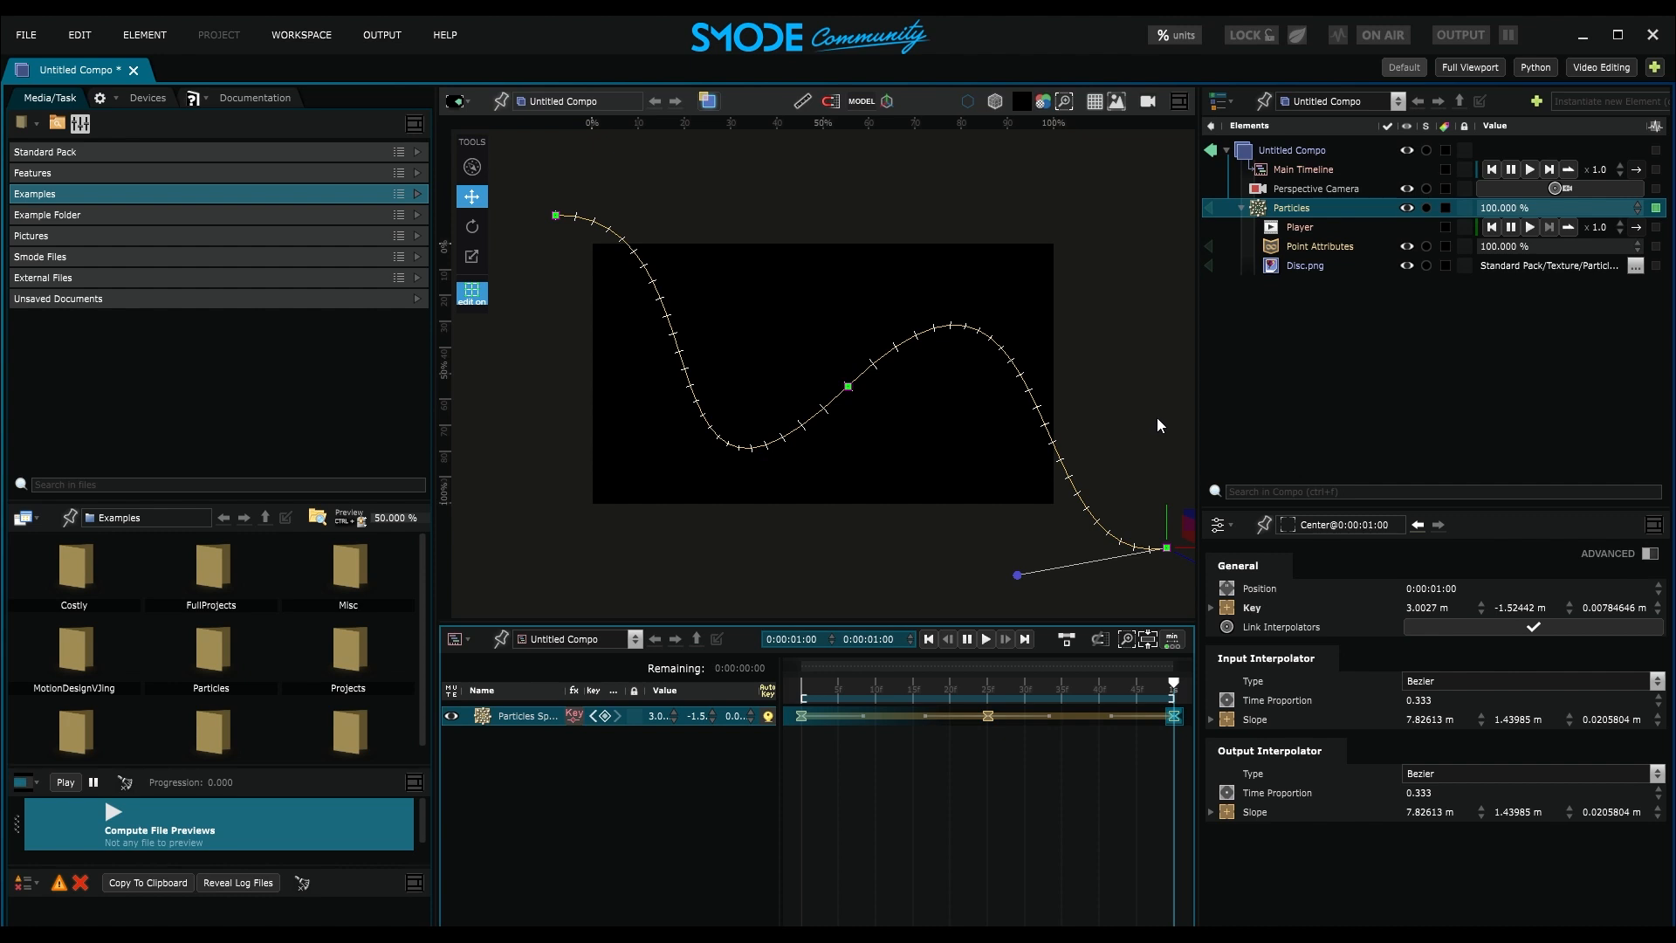
Edit the Point Attributes curves of the particles so Scale is 2 at 0% and 0 at 100% of their age
left_click(1291, 209)
left_click(1309, 248)
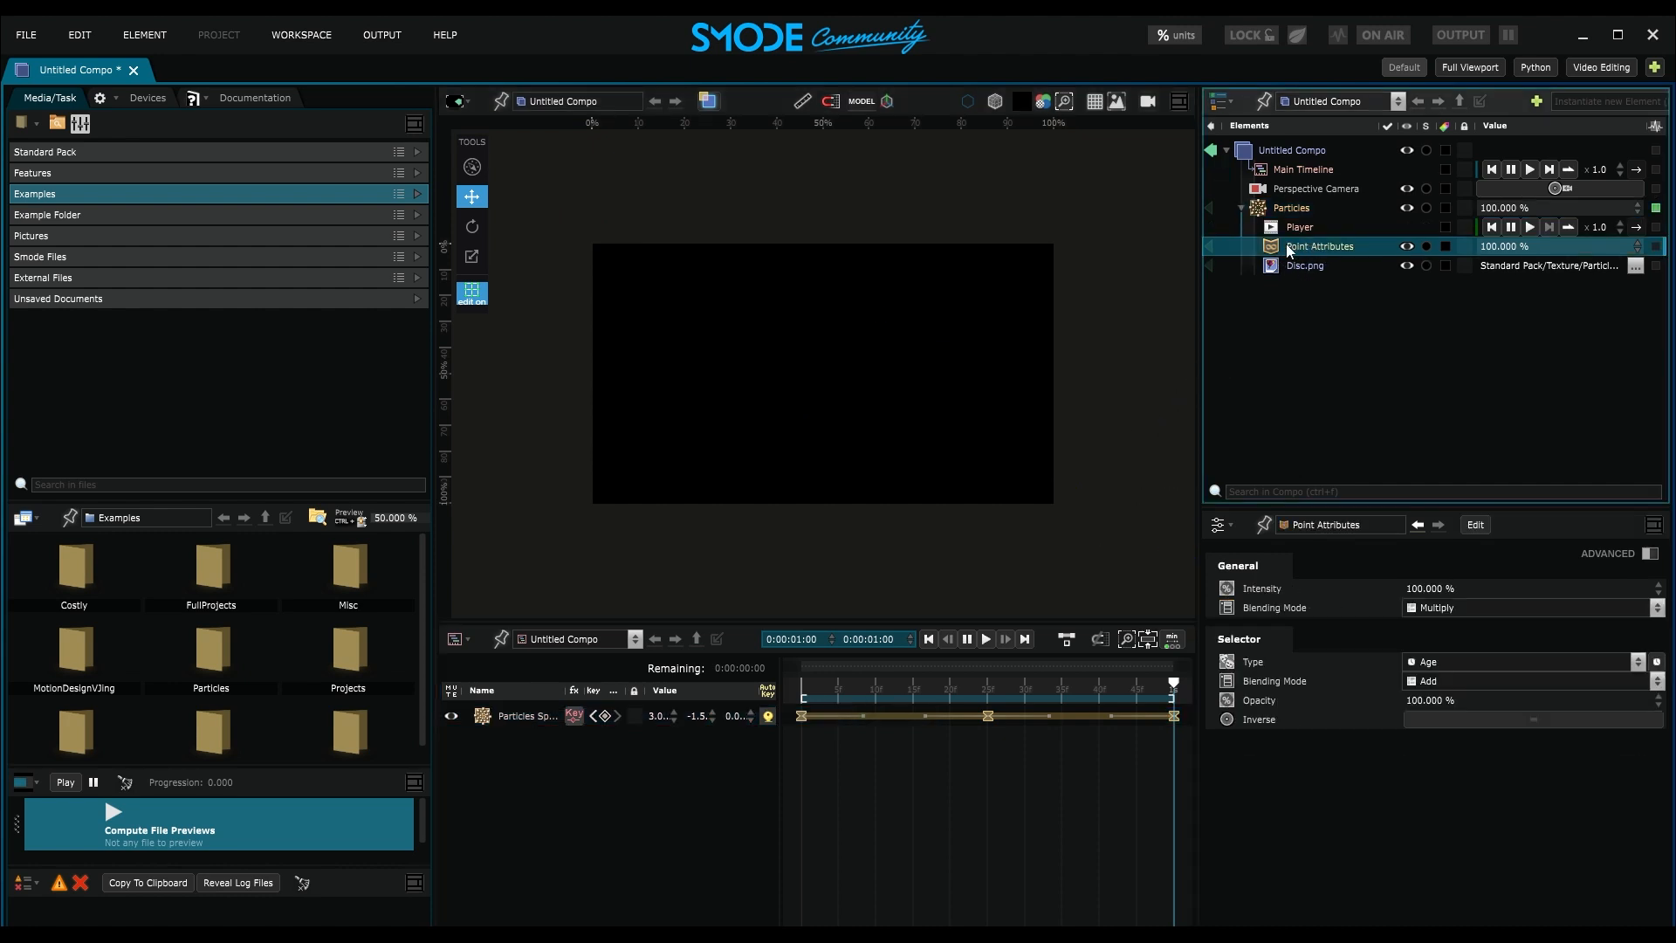
left_click(1474, 527)
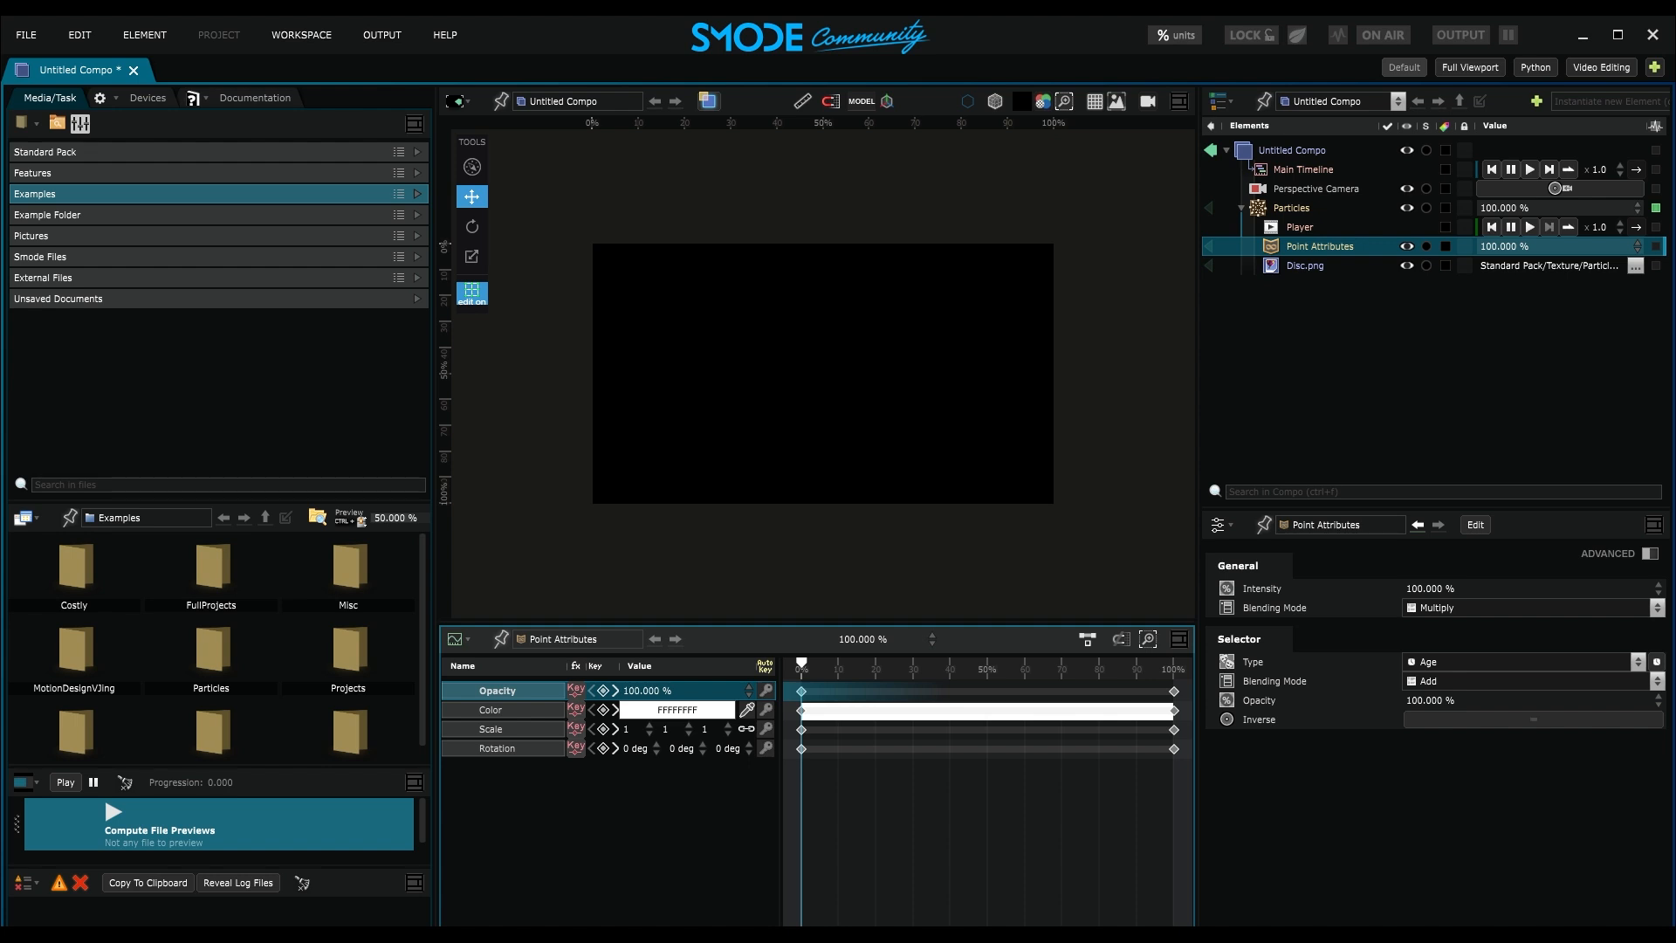
left_click_drag(801, 662, 895, 662)
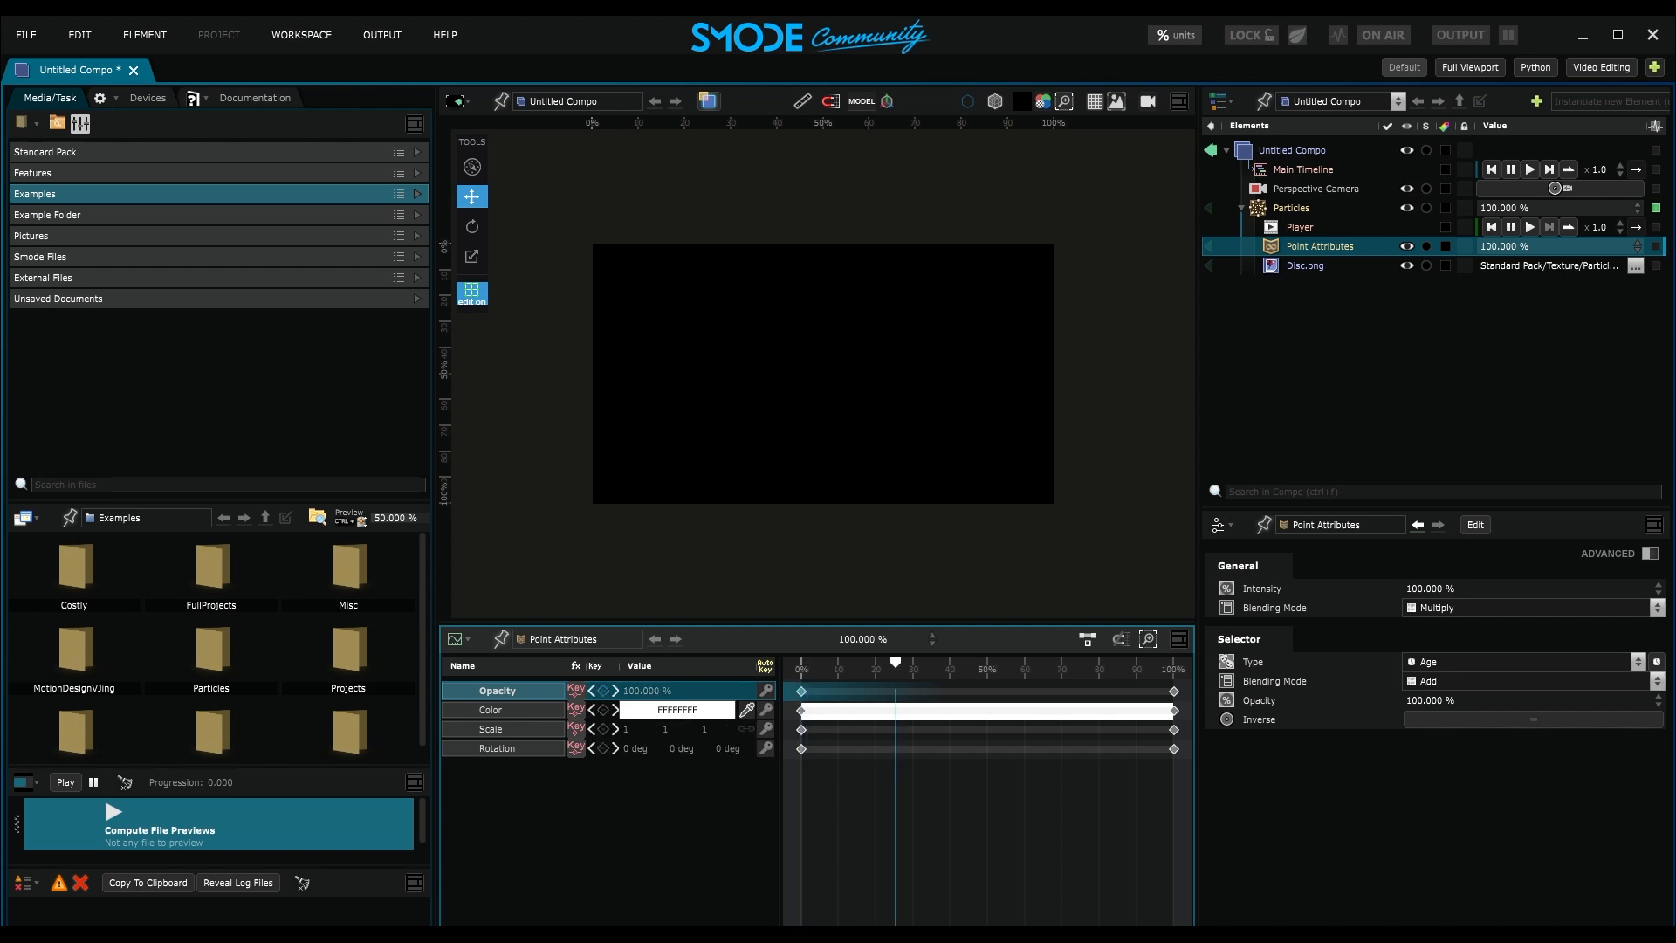
left_click(1173, 729)
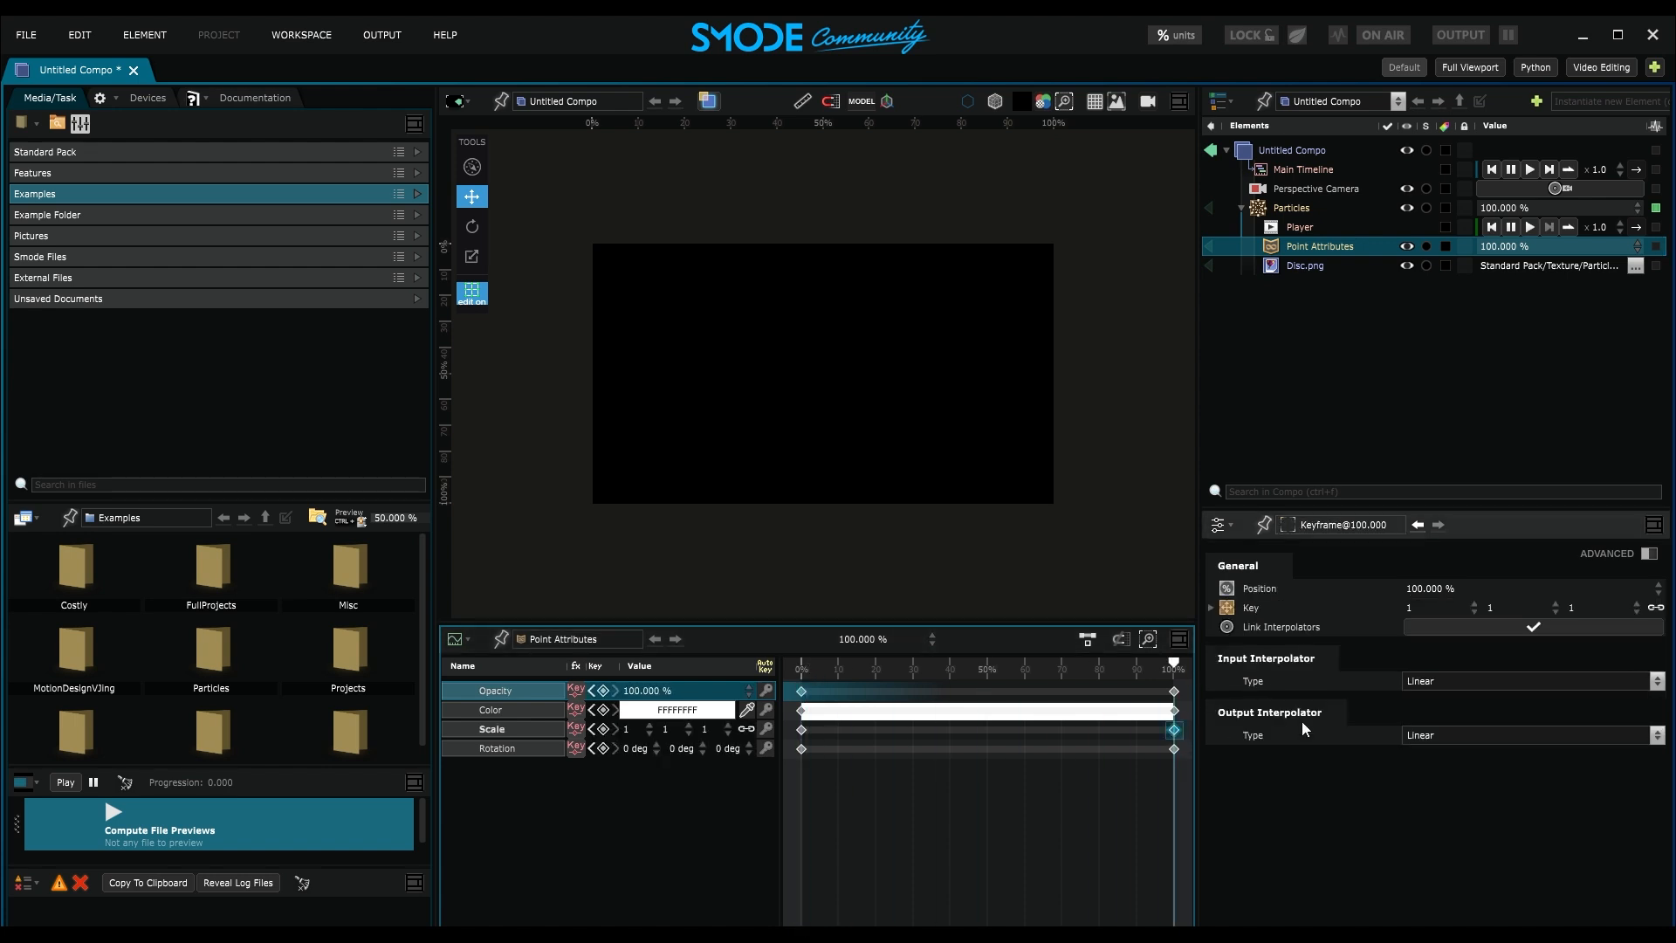
left_click(1427, 602)
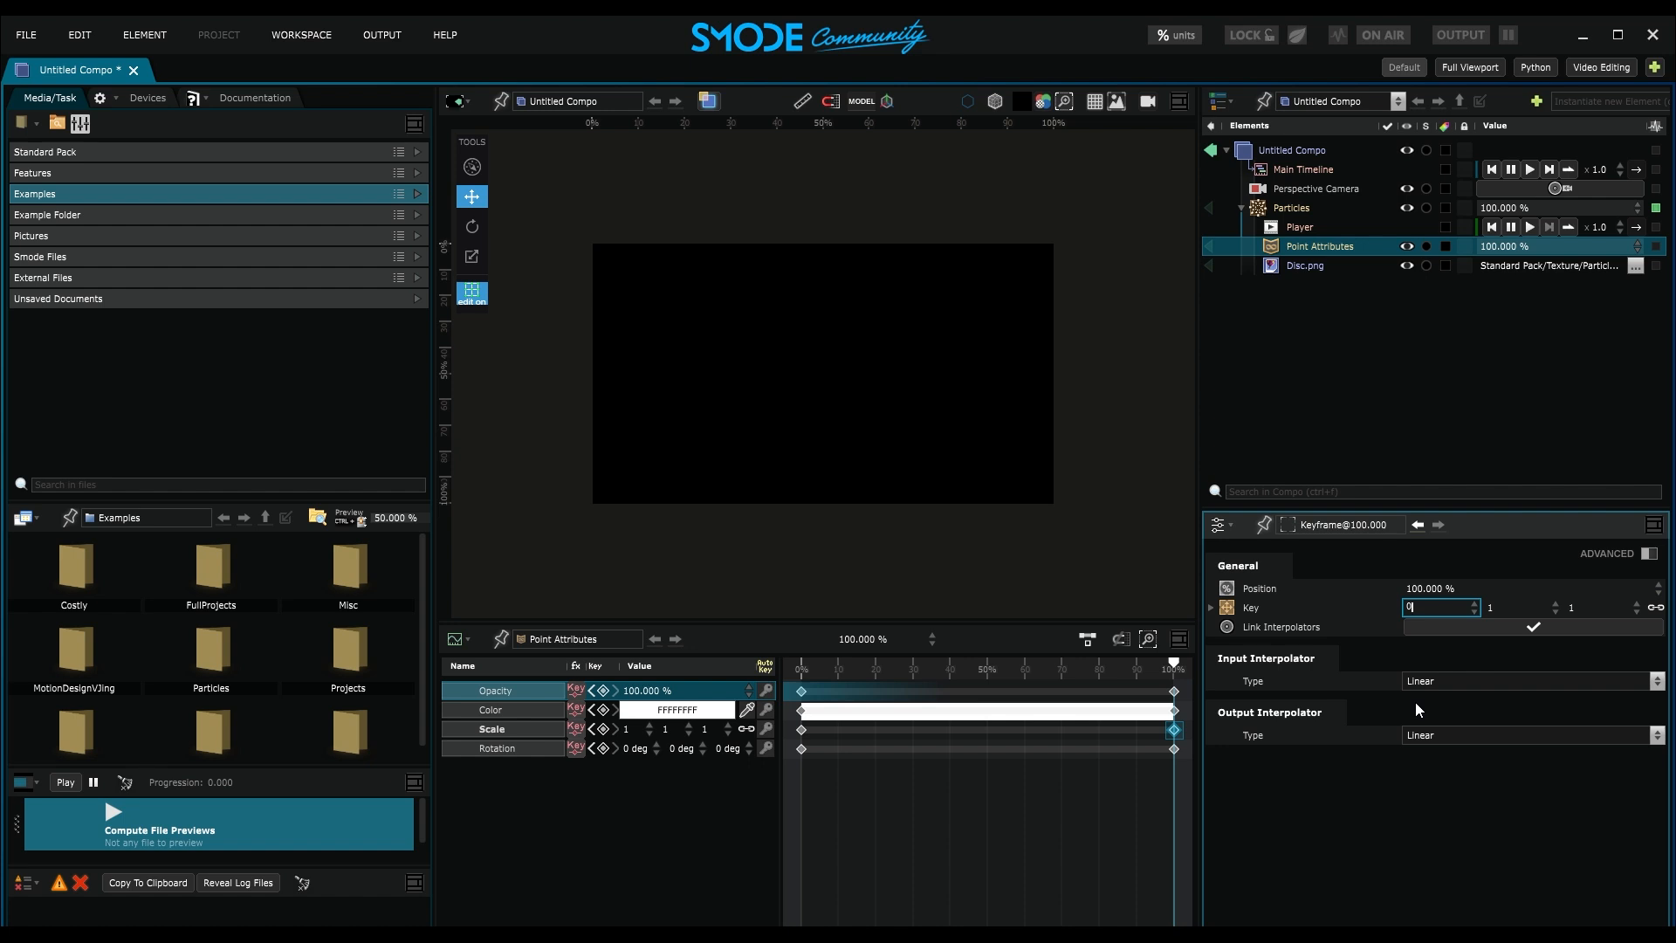
type("0")
key("Return")
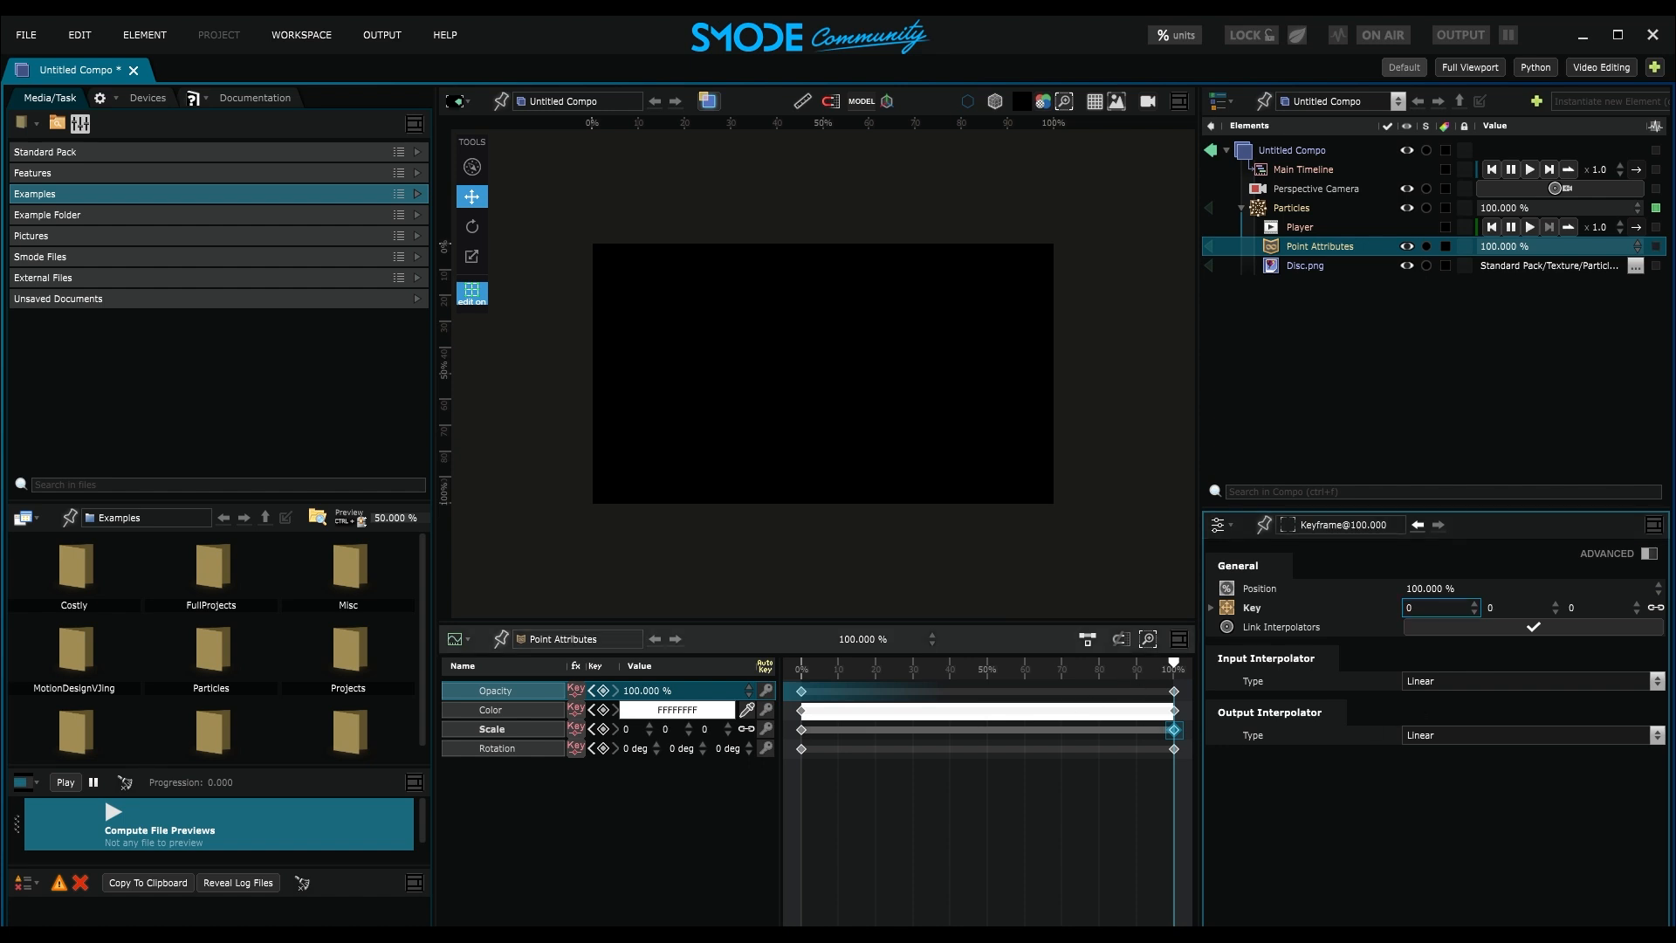
left_click_drag(1140, 670, 801, 668)
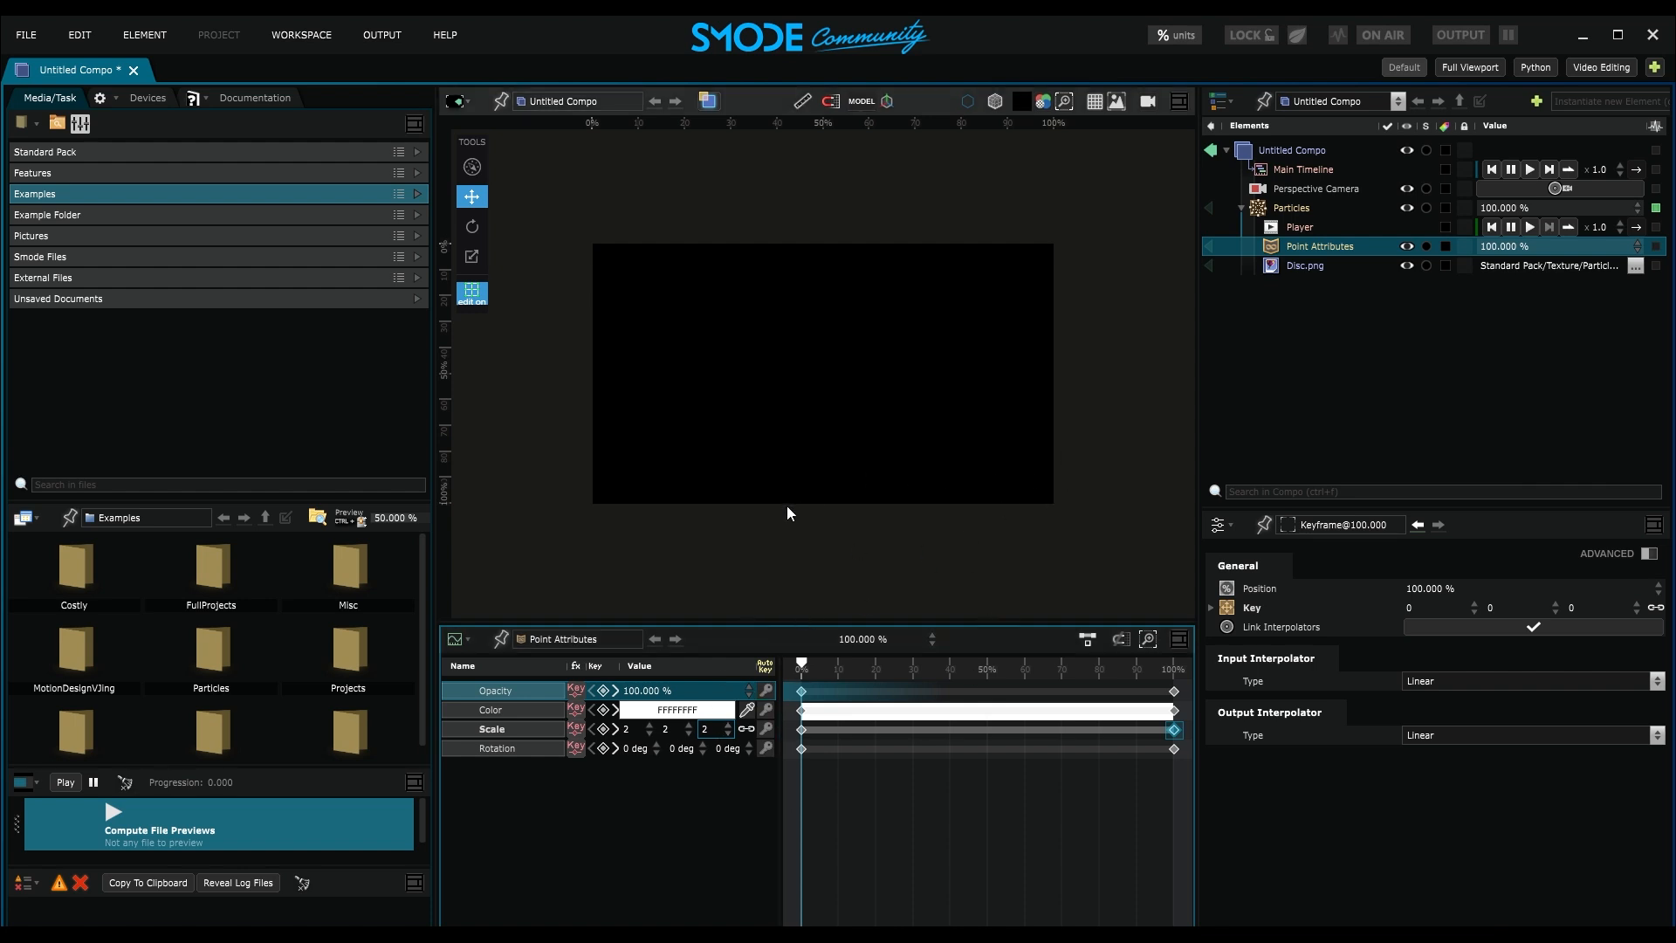
Return to editing the Main Timeline, enable Looping for it, and start its playback
left_click(1300, 154)
left_click(1300, 169)
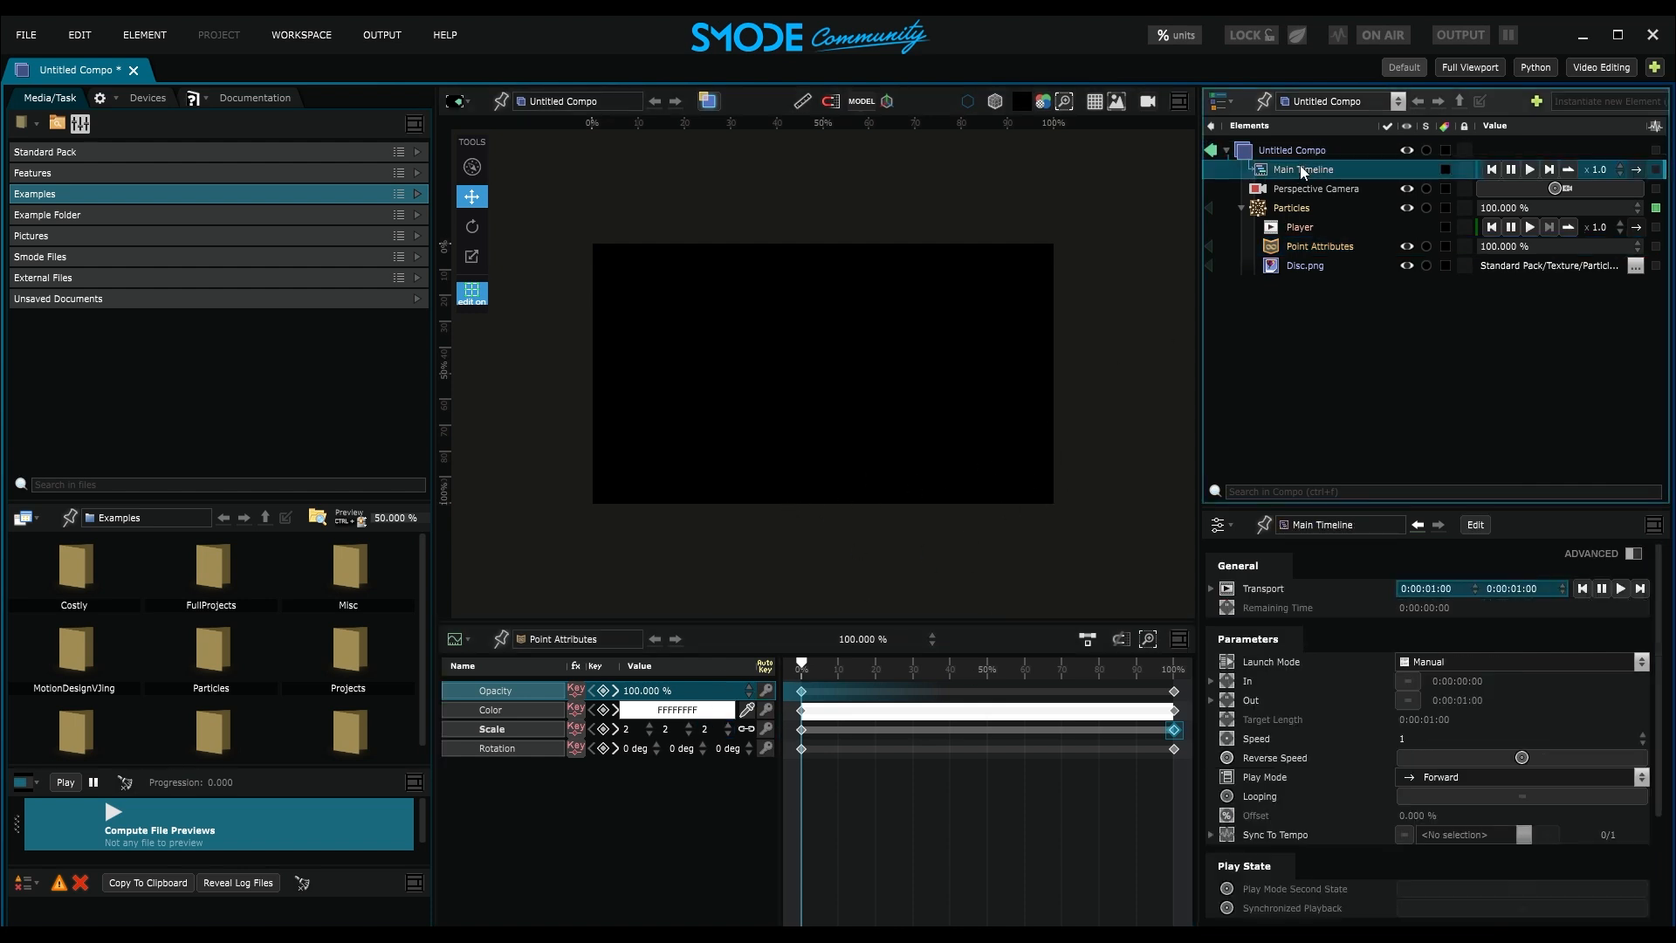
left_click(1478, 525)
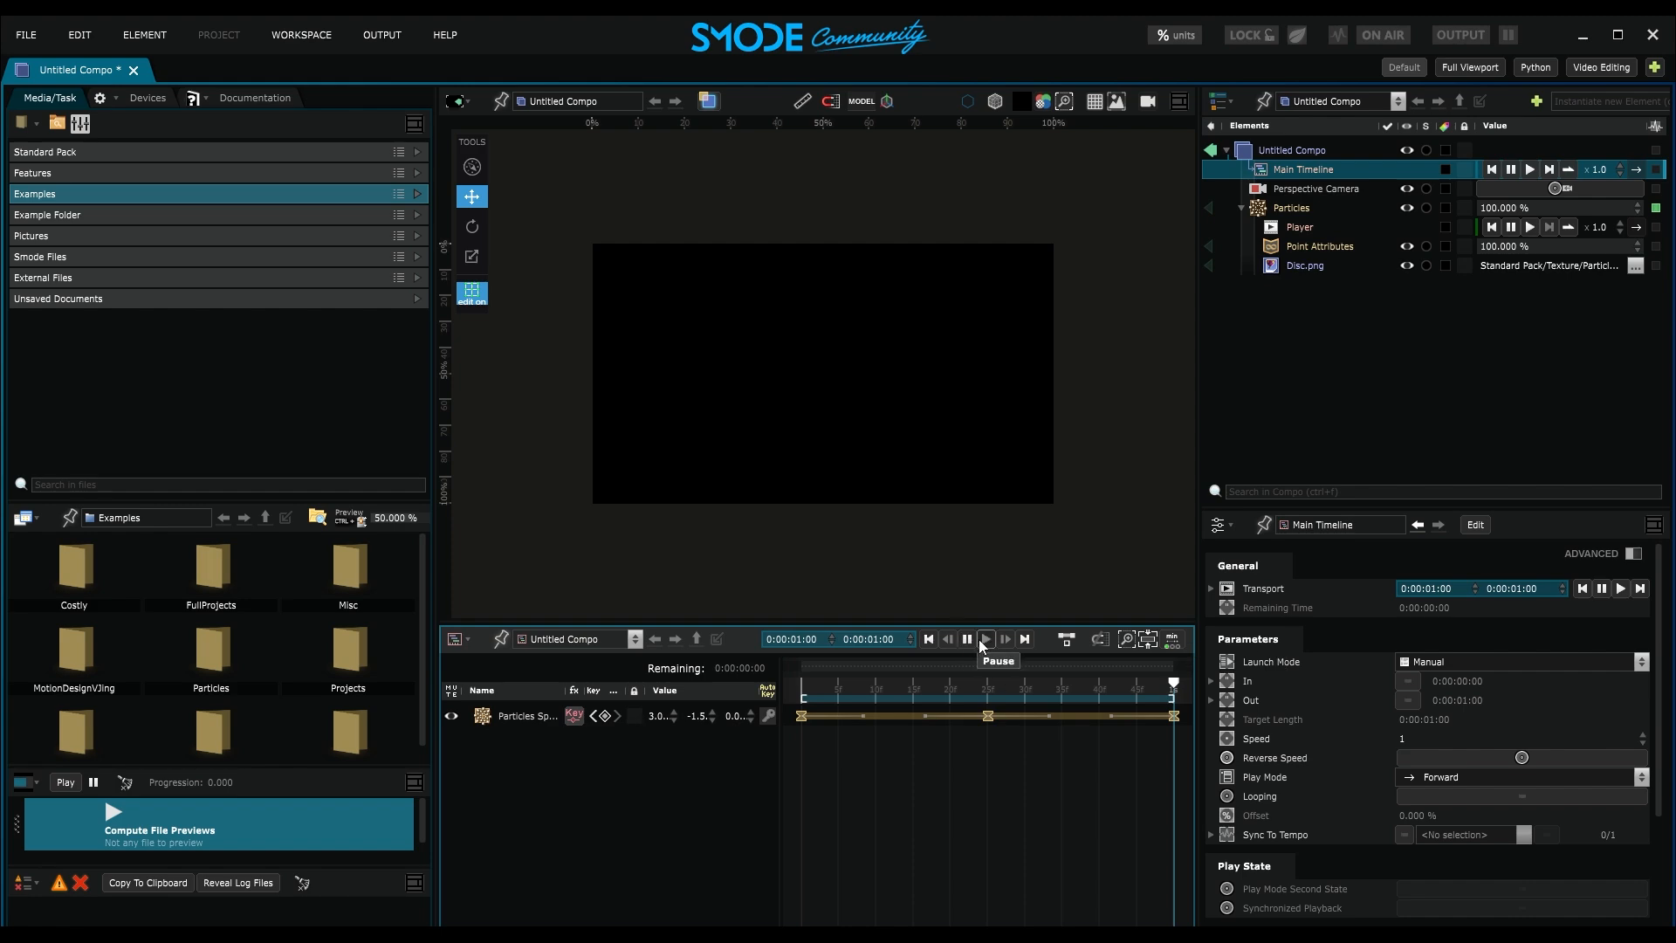
left_click(982, 641)
left_click(987, 641)
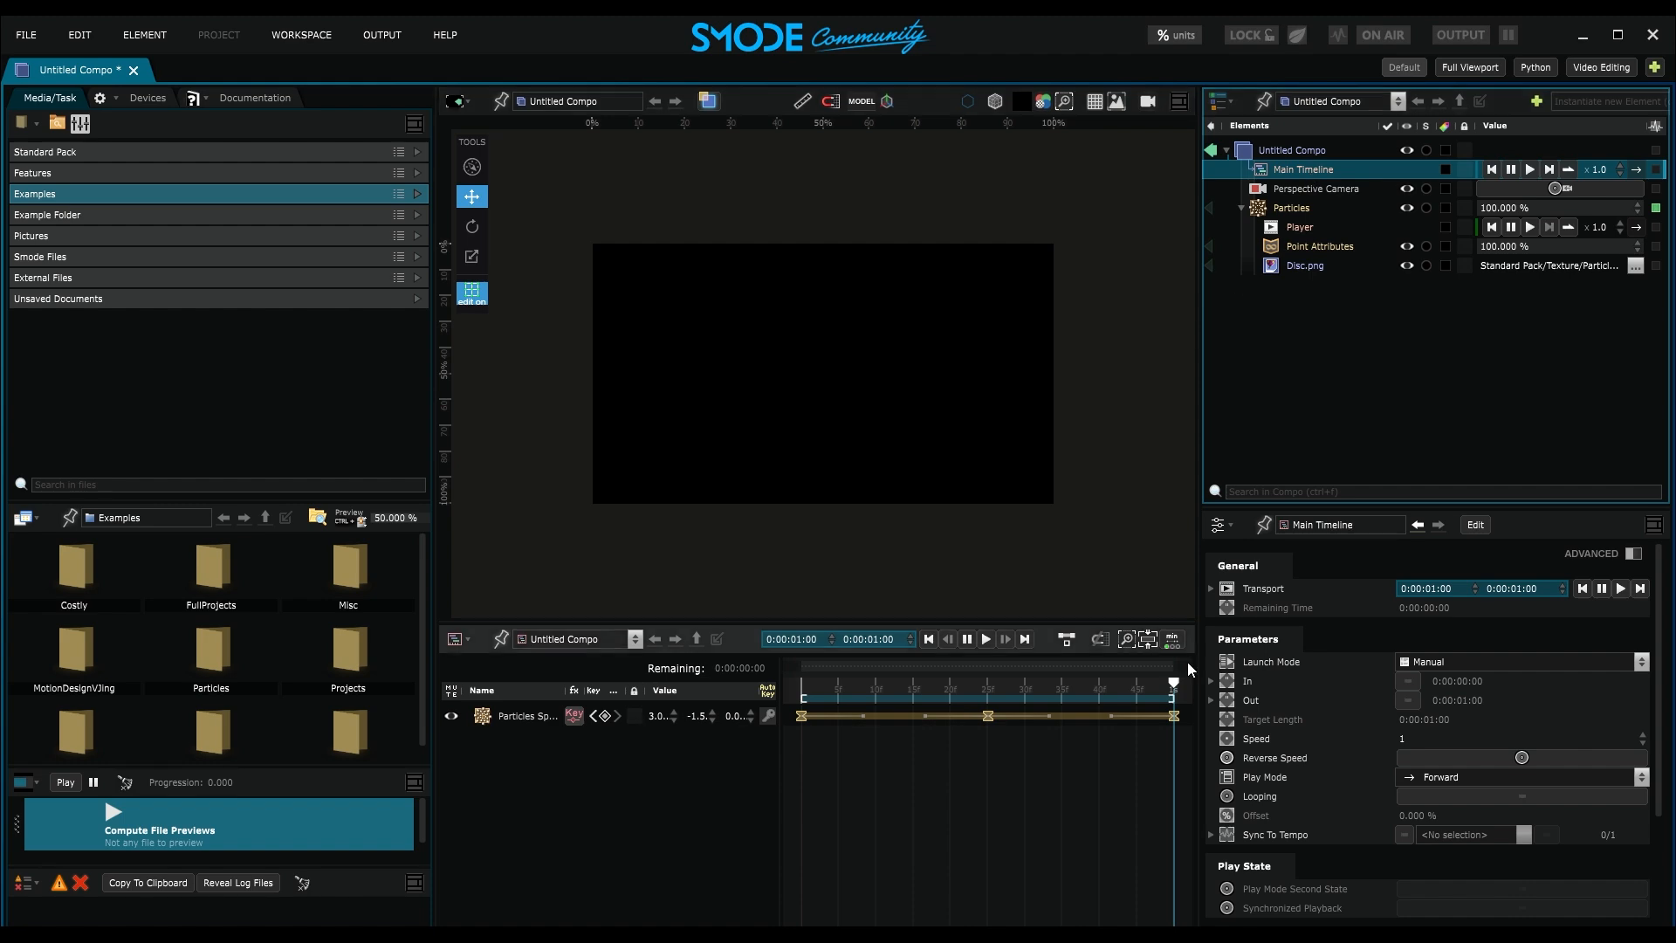
left_click(1421, 797)
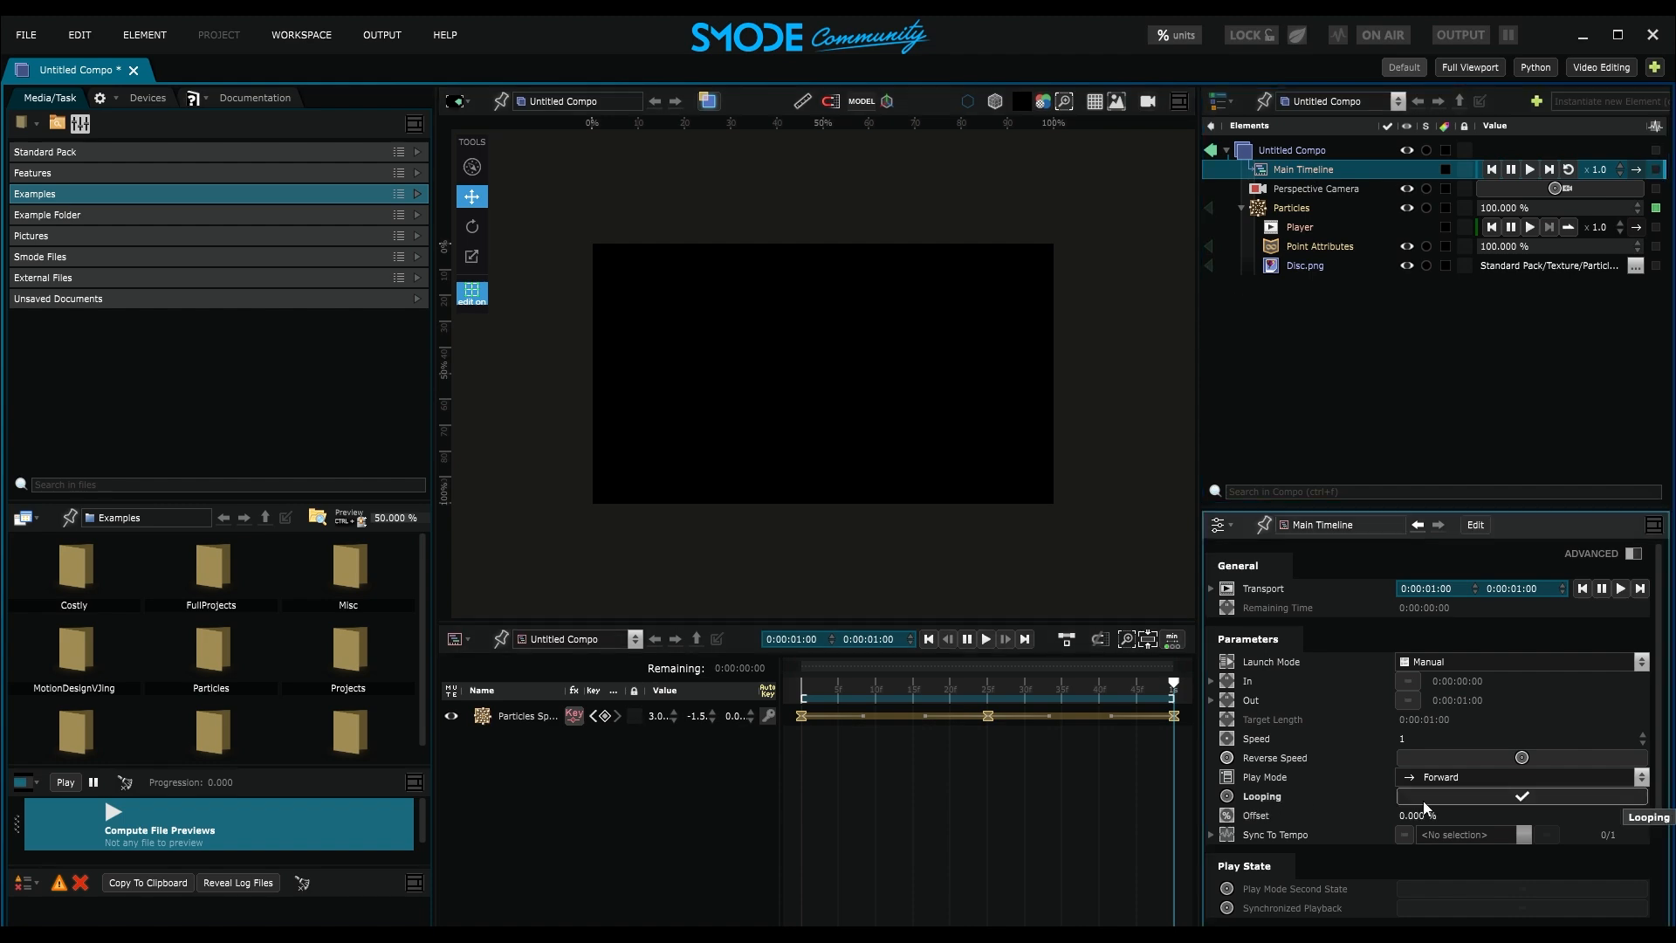
left_click(1620, 588)
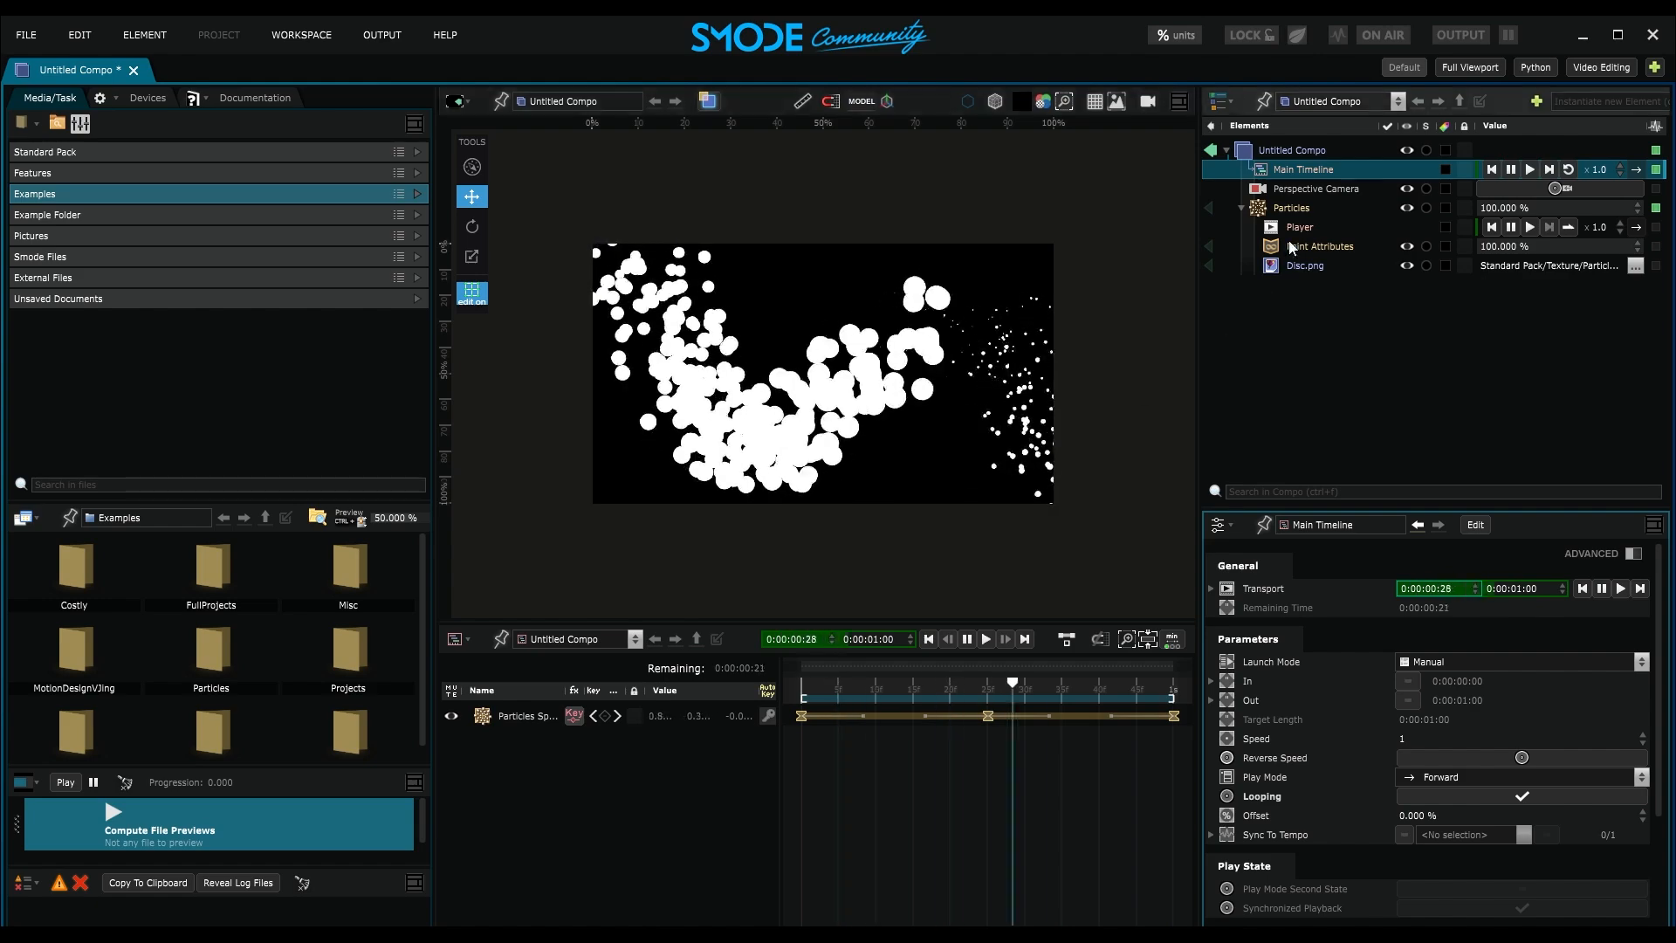
Set the radius of the particle generator's sphere to 0.1 m
left_click(1307, 209)
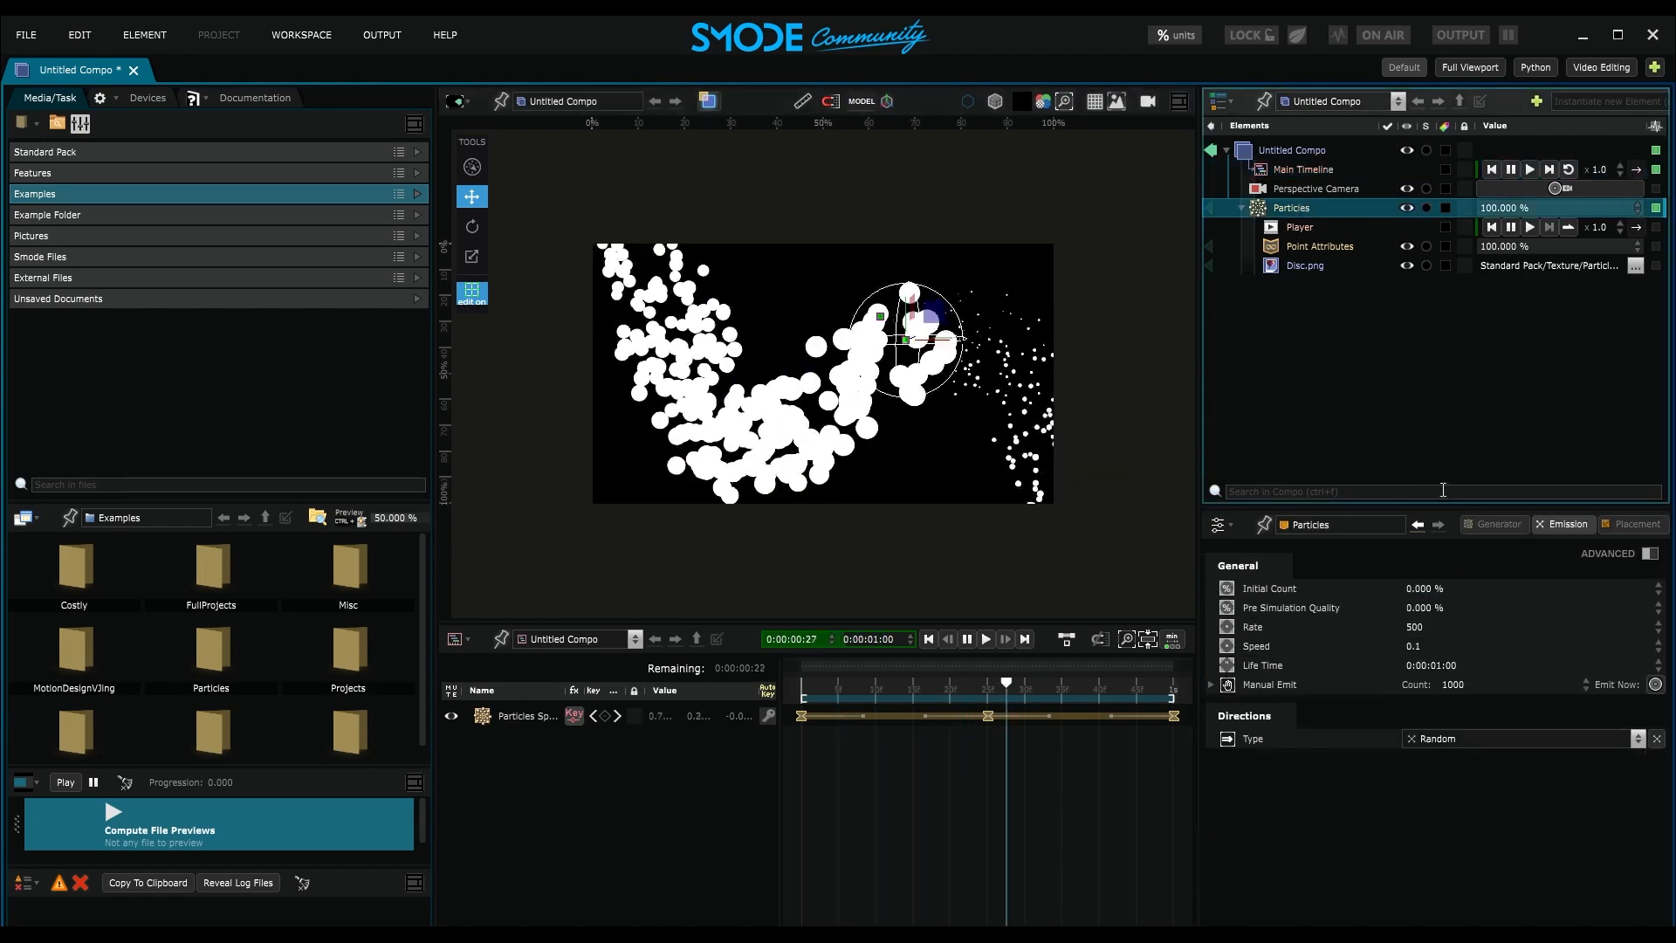
left_click(1494, 525)
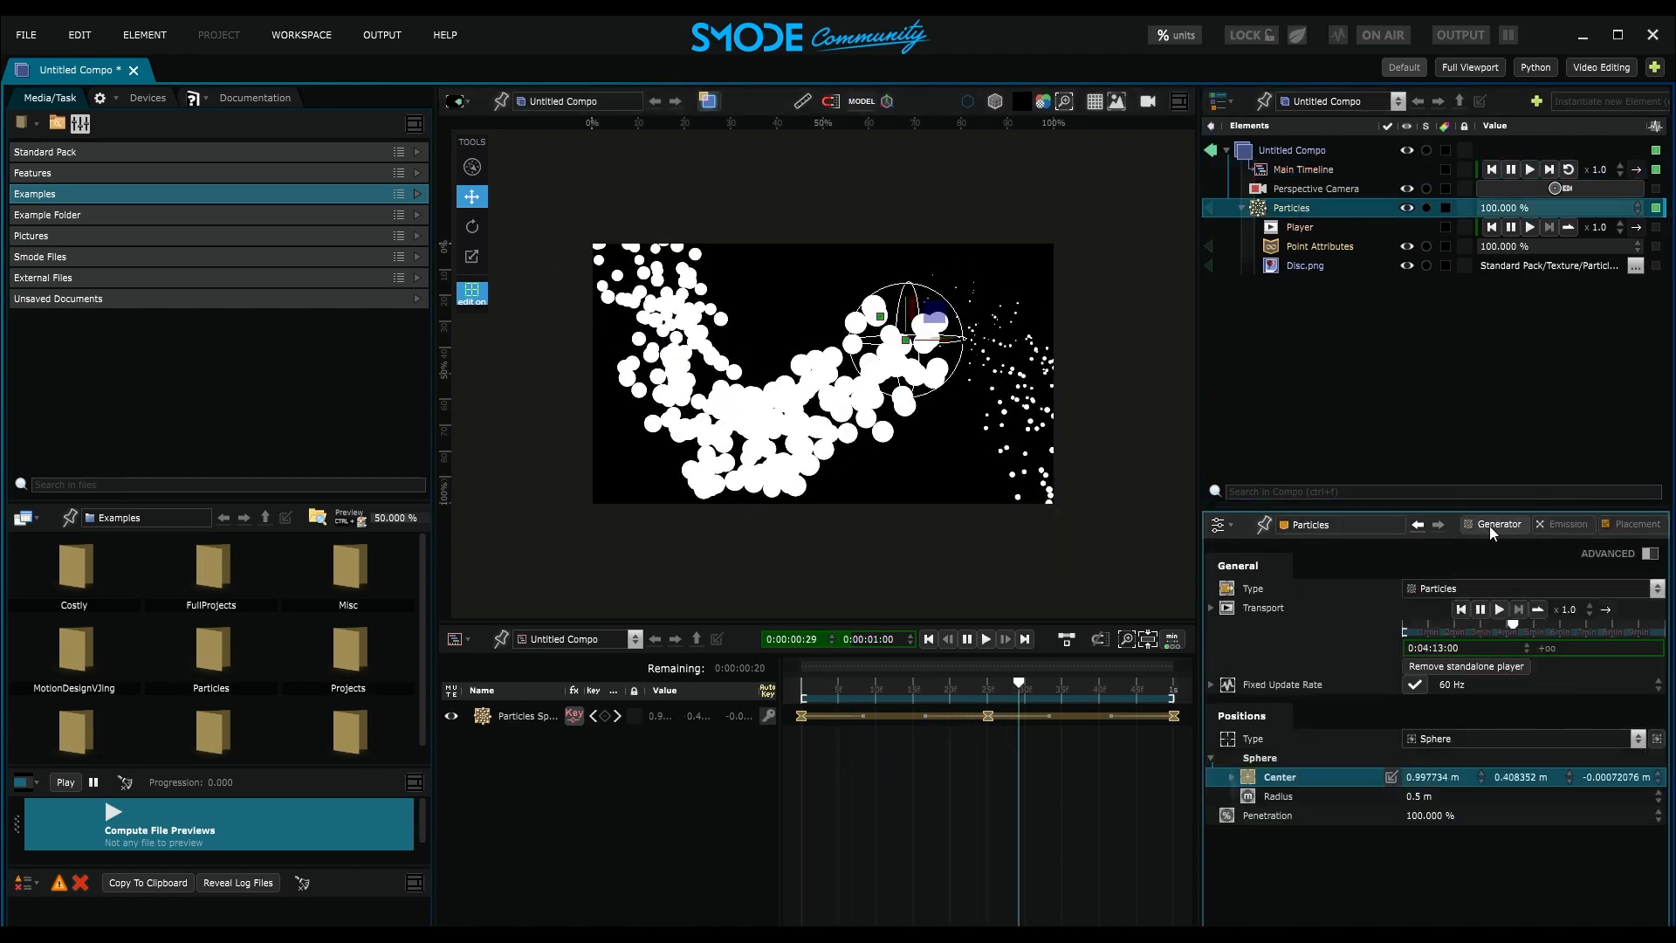
double_click(1425, 797)
type("0.1")
key("Return")
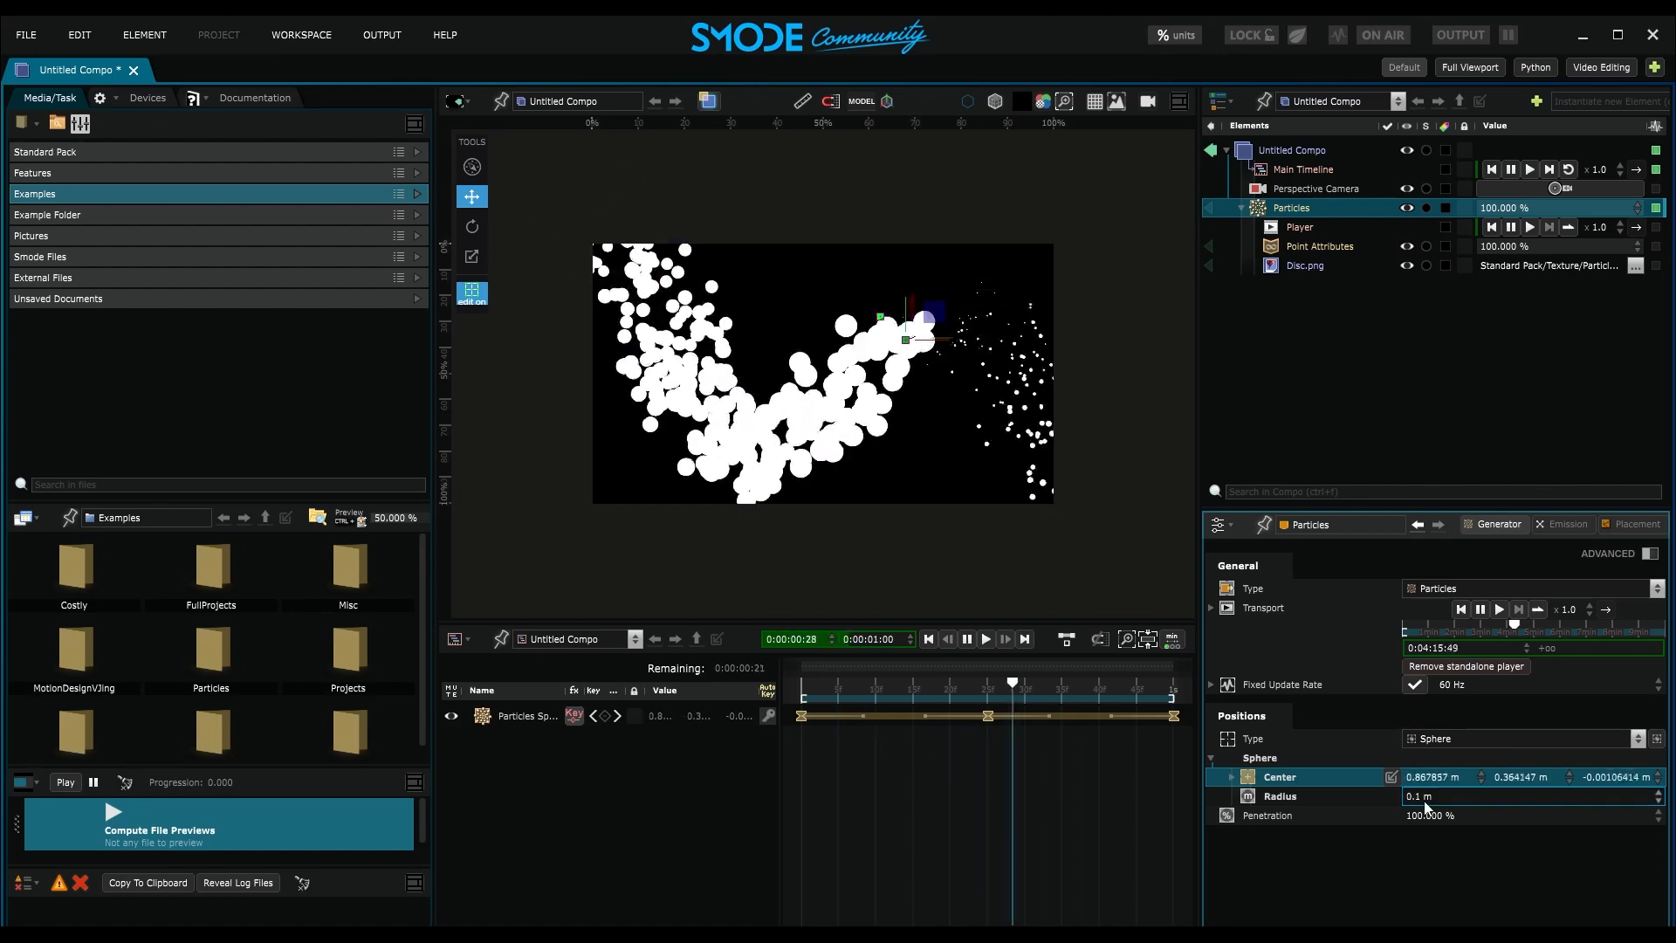
Wrap the Particles layer in its own compo and add a Gaussian Blur with a 65 px radius to that compo
left_click(1241, 208)
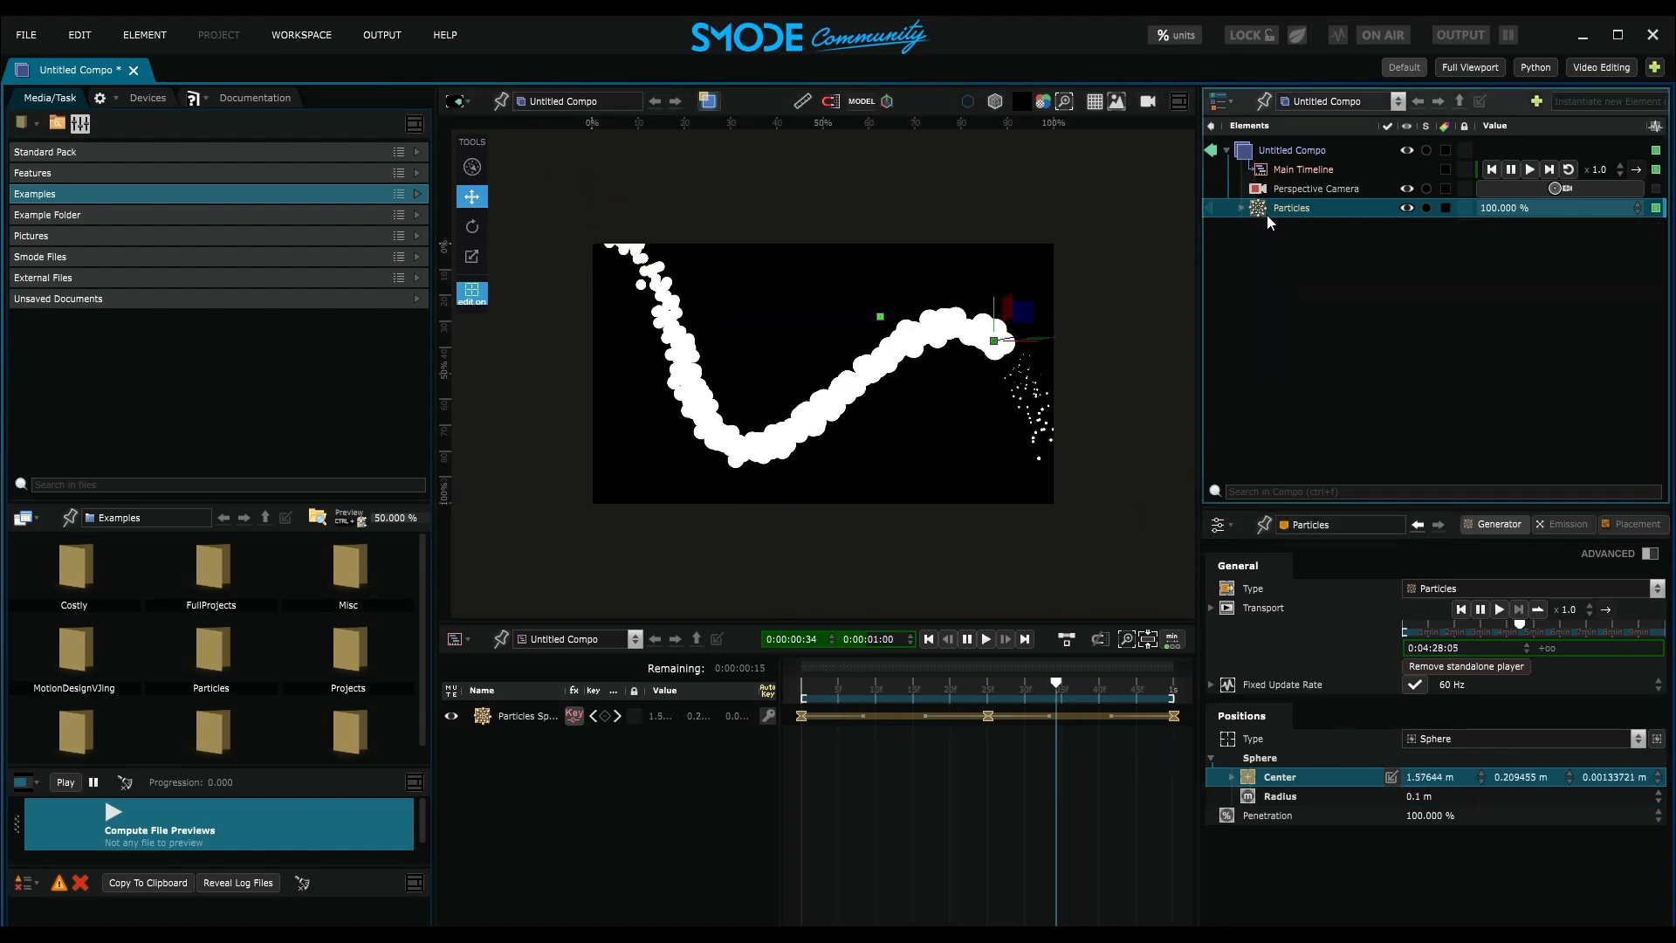
key("ctrl+shift+c")
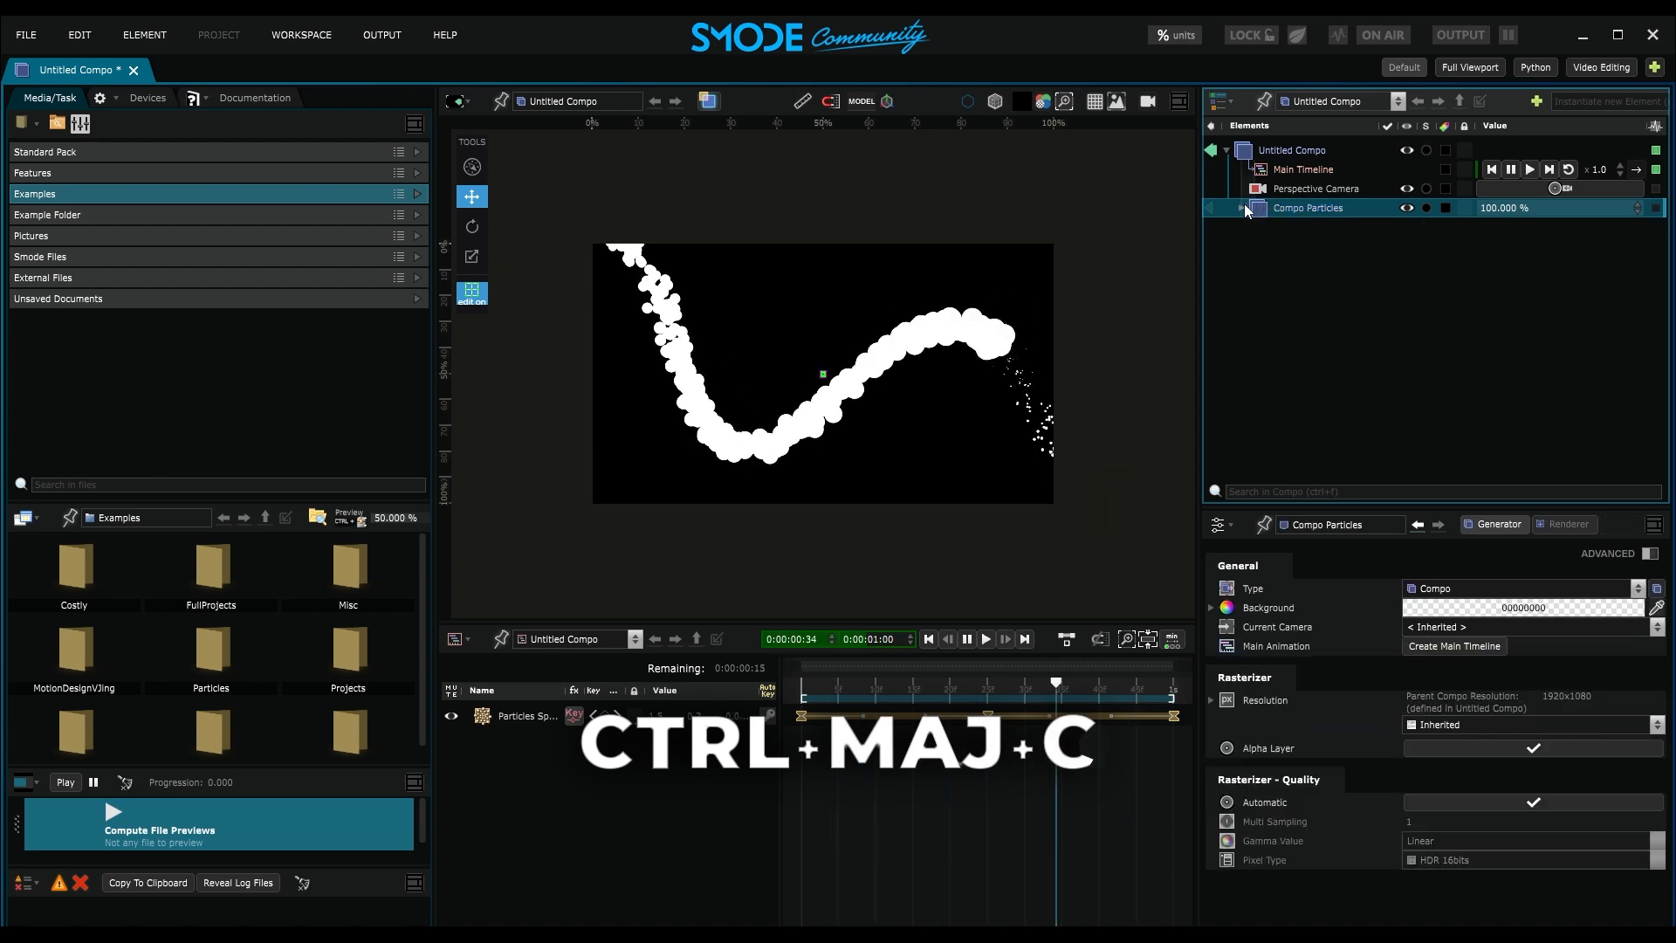
left_click(1241, 208)
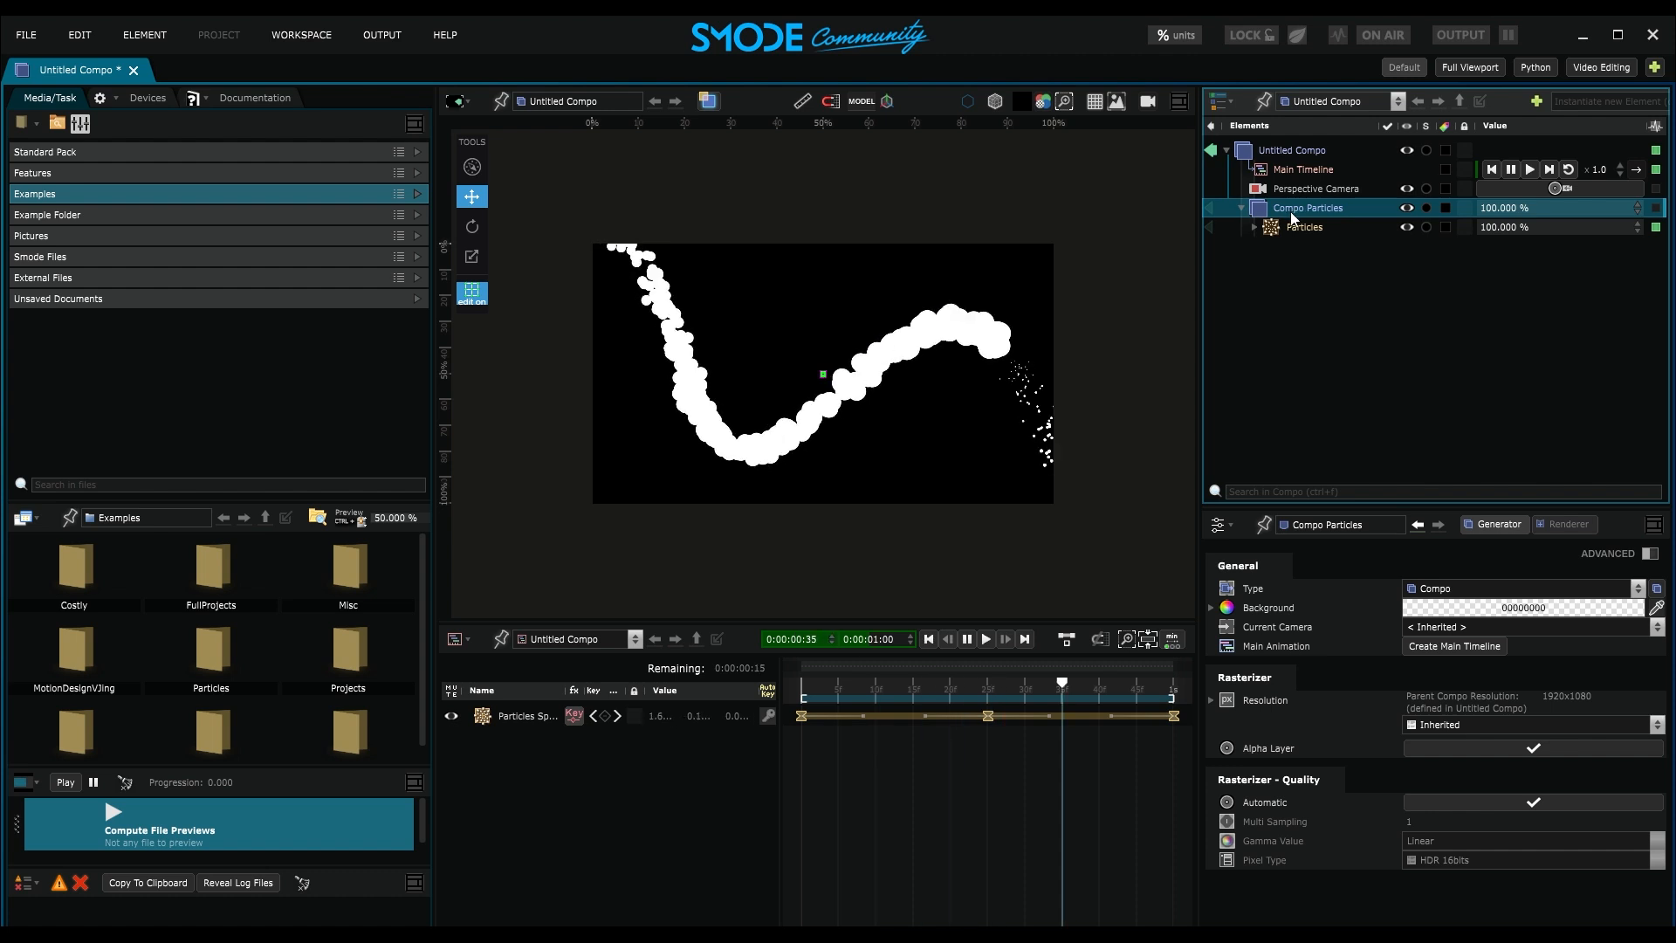
right_click(1297, 212)
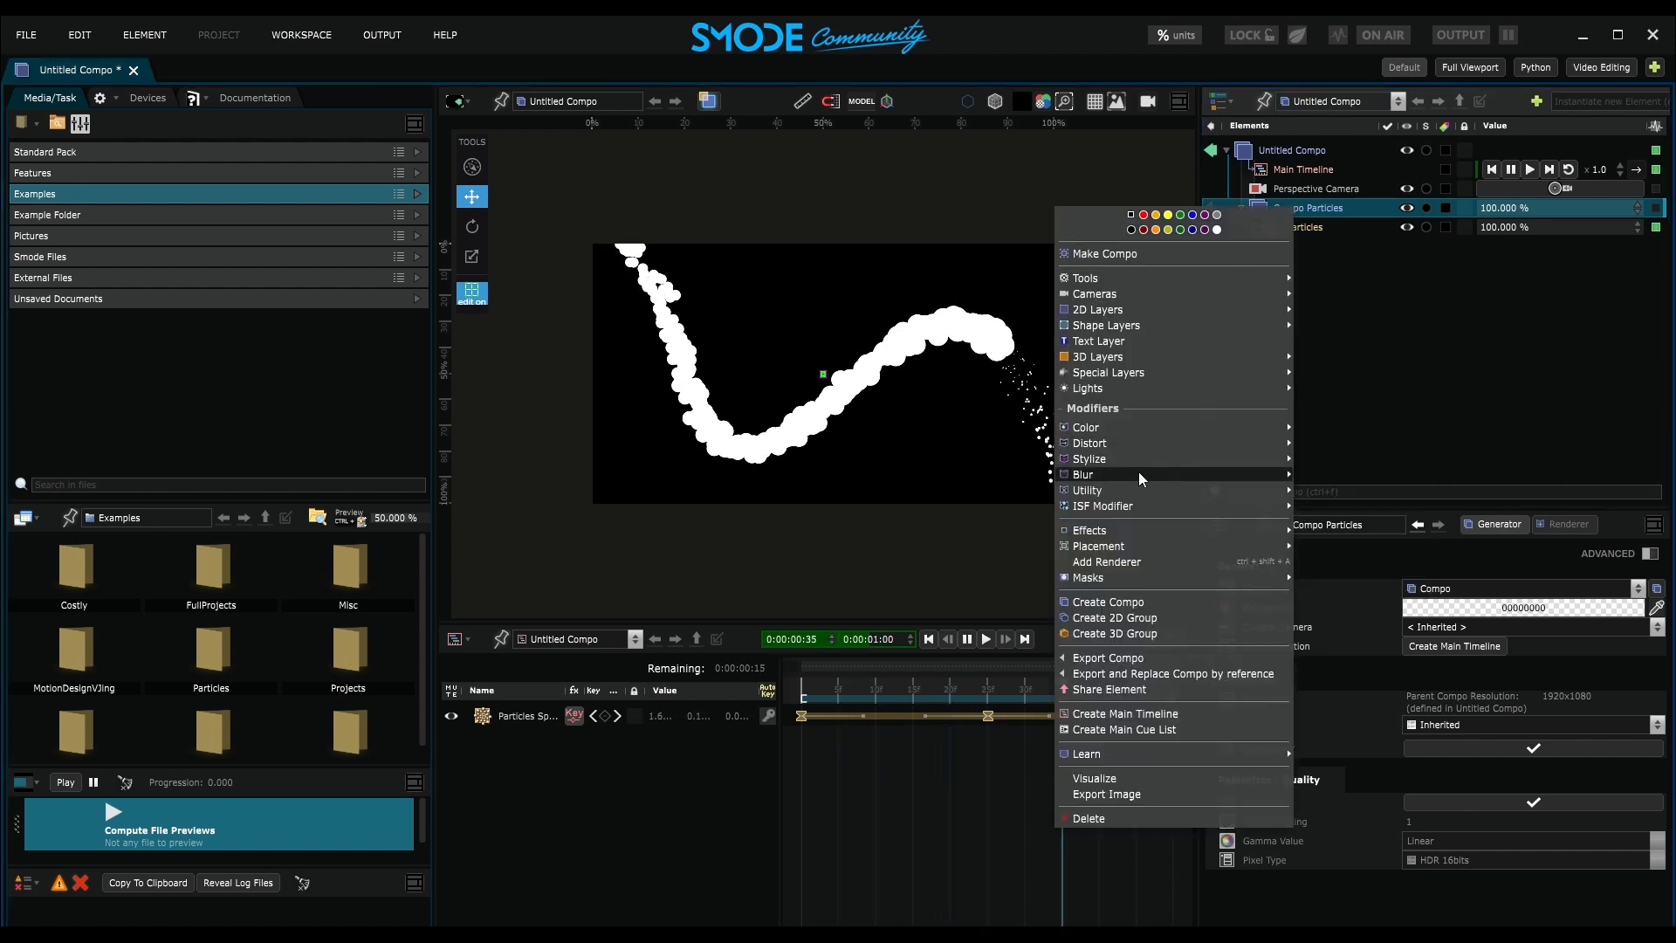
left_click(1324, 492)
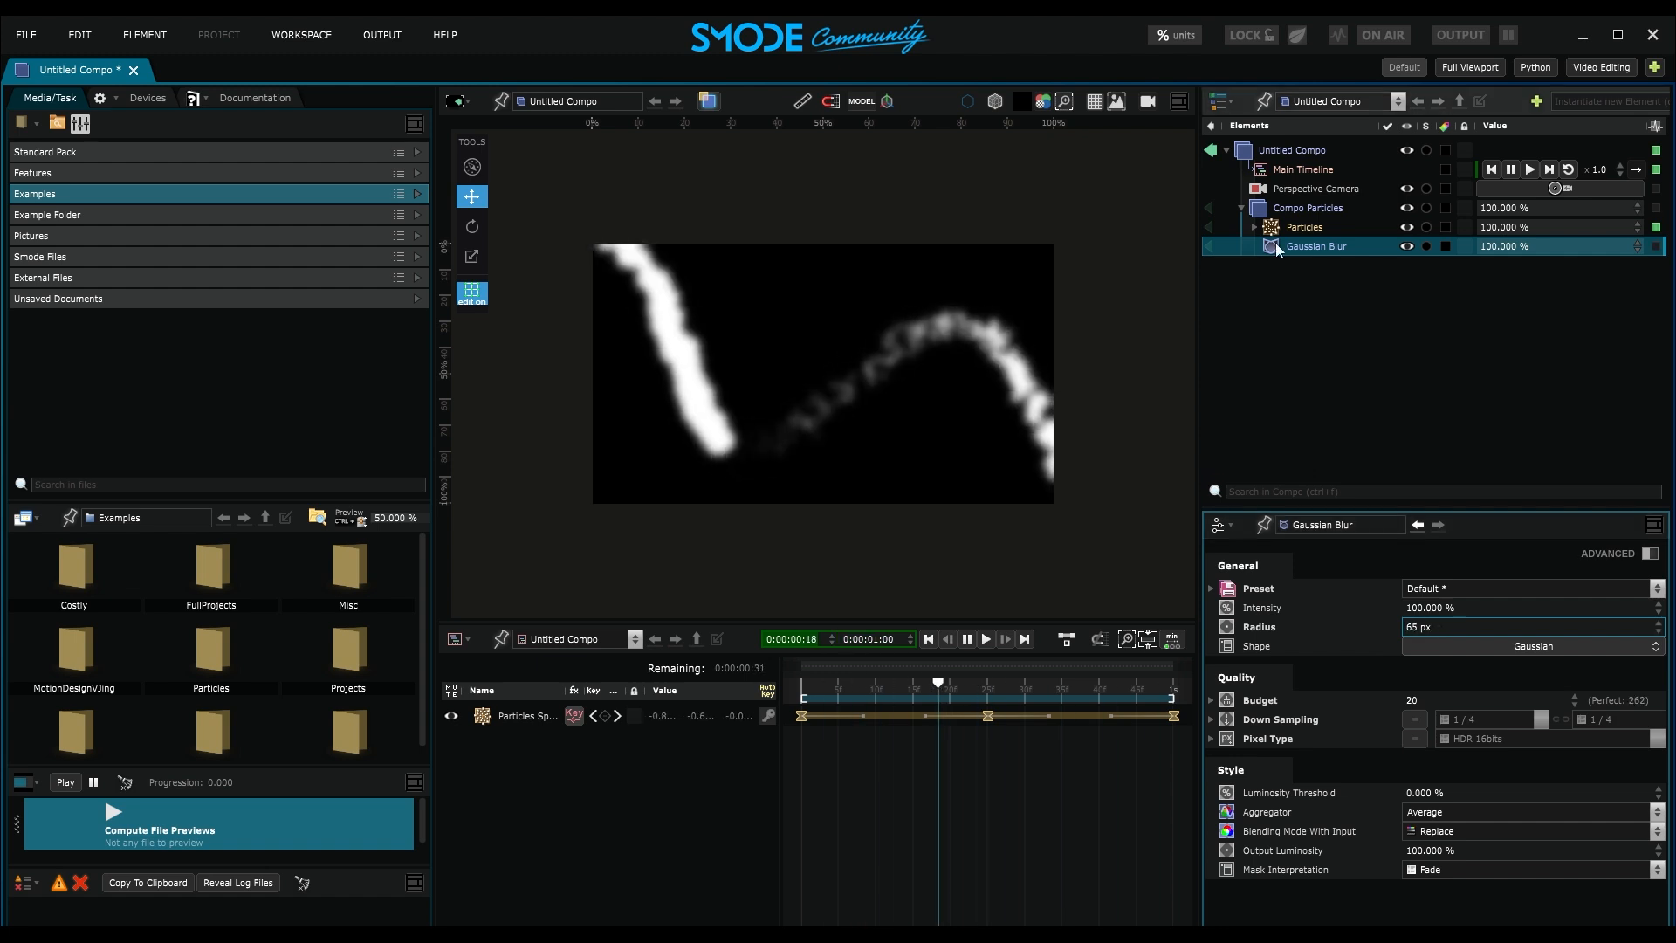
Add a Color Function modifier to Compo Particles, below the Gaussian Blur
right_click(1292, 211)
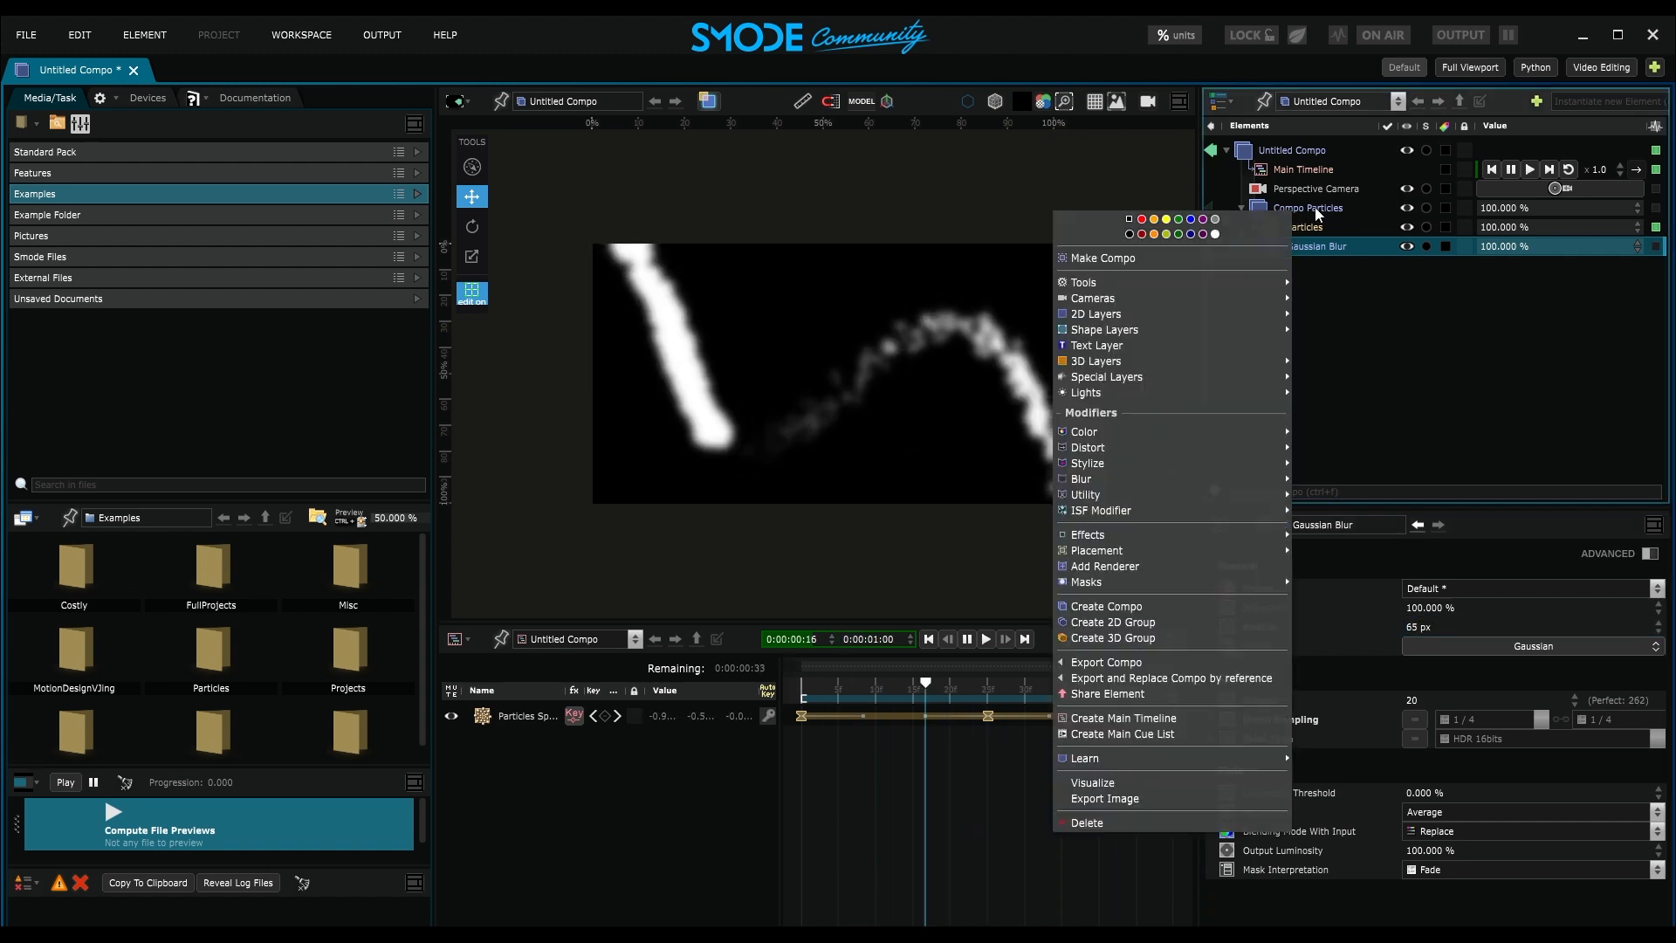
mouse_move(1259, 437)
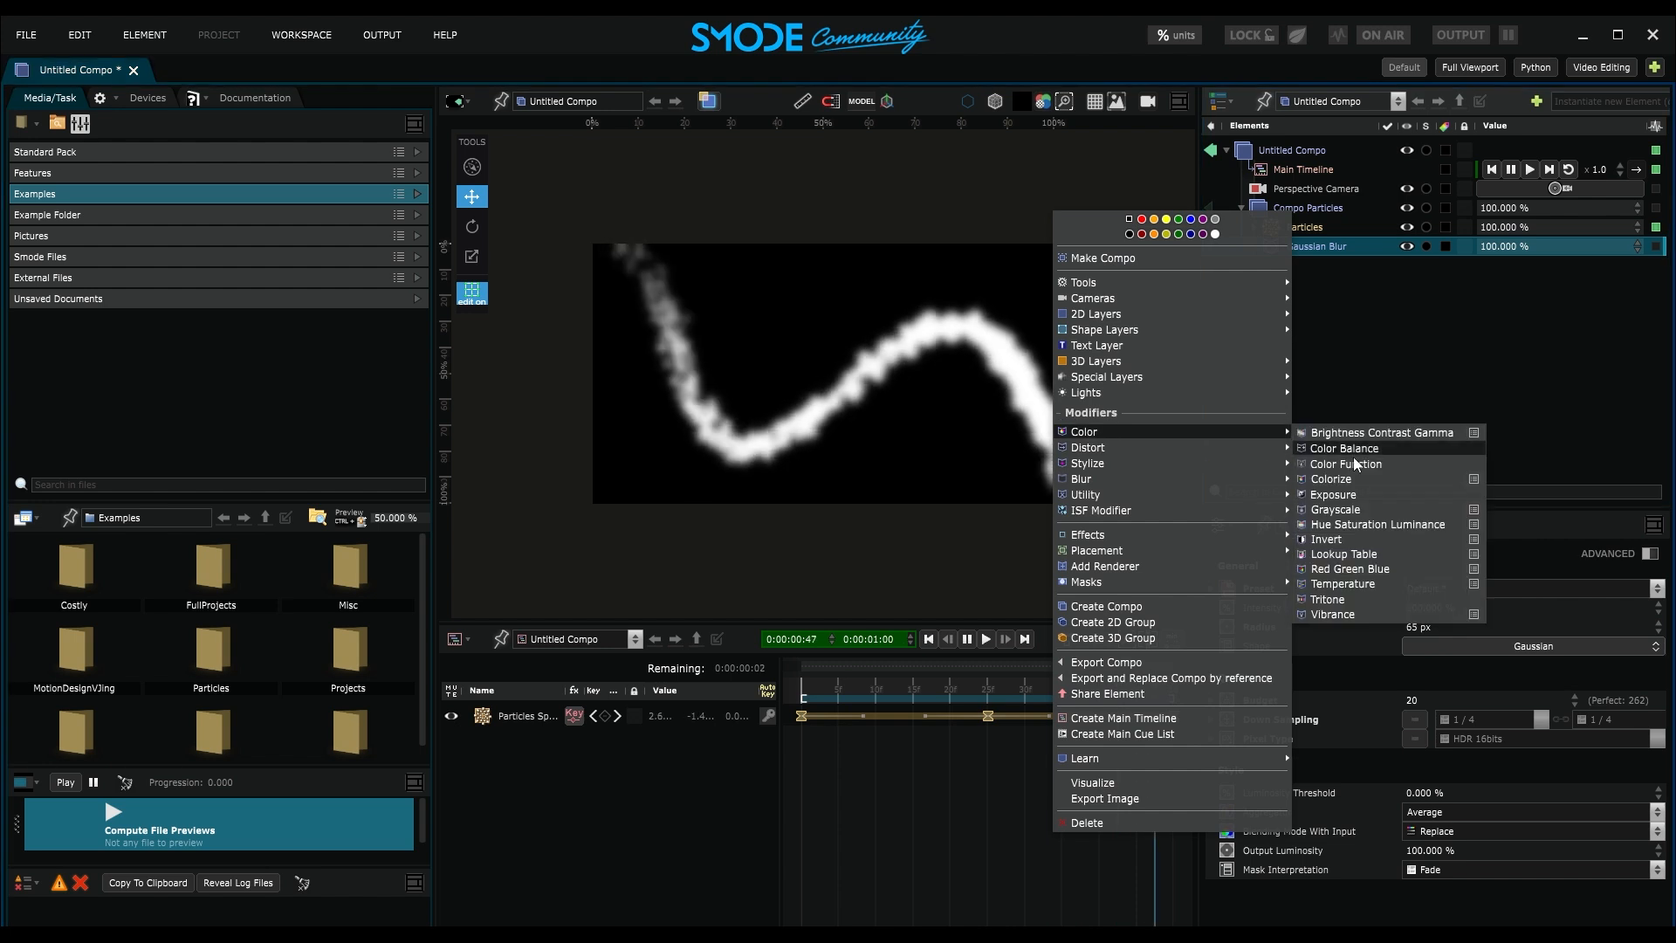
left_click(1330, 470)
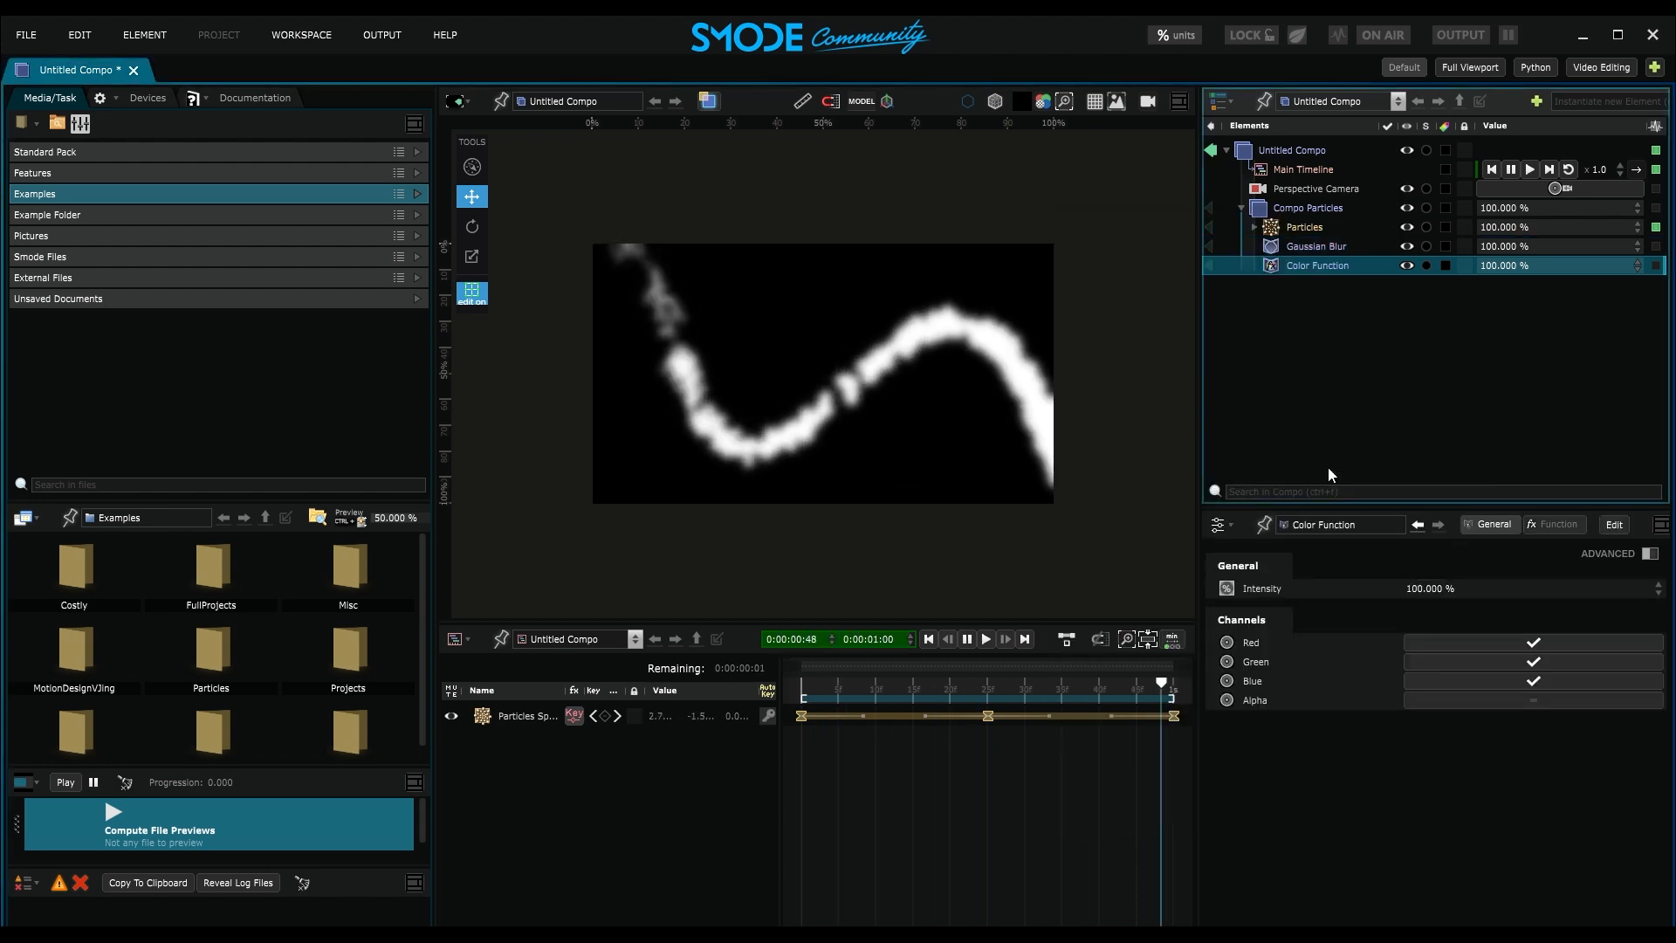
left_click(1464, 703)
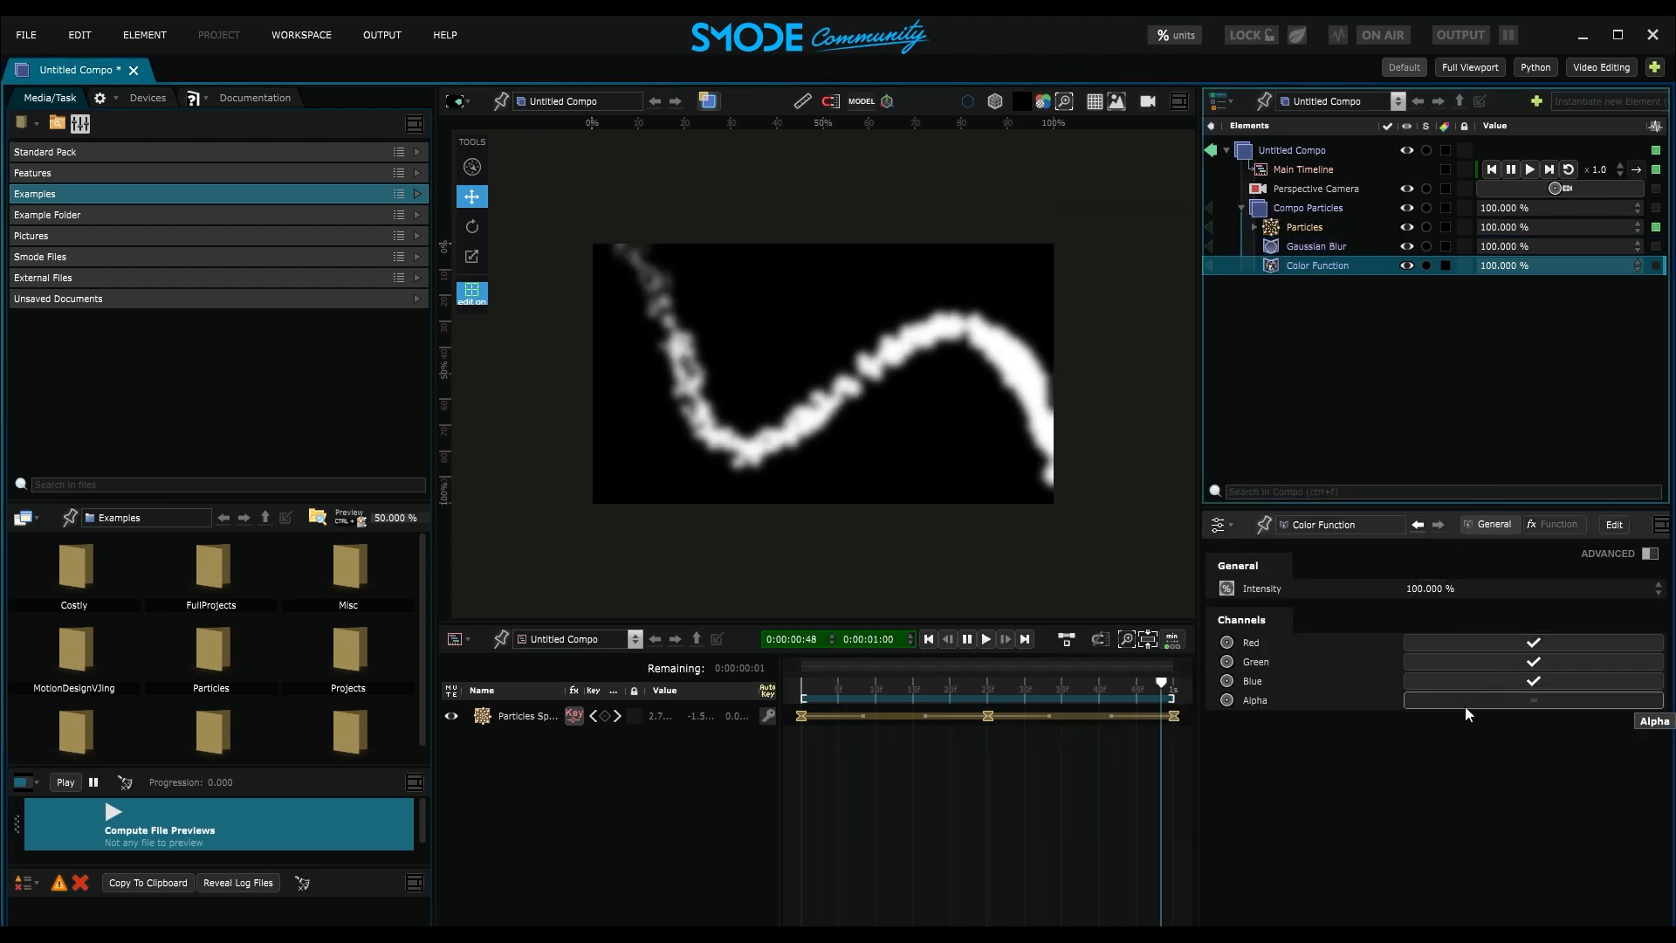
Set the Color Function's function type to Parametric and its shape to Square
left_click(1552, 524)
left_click(1297, 594)
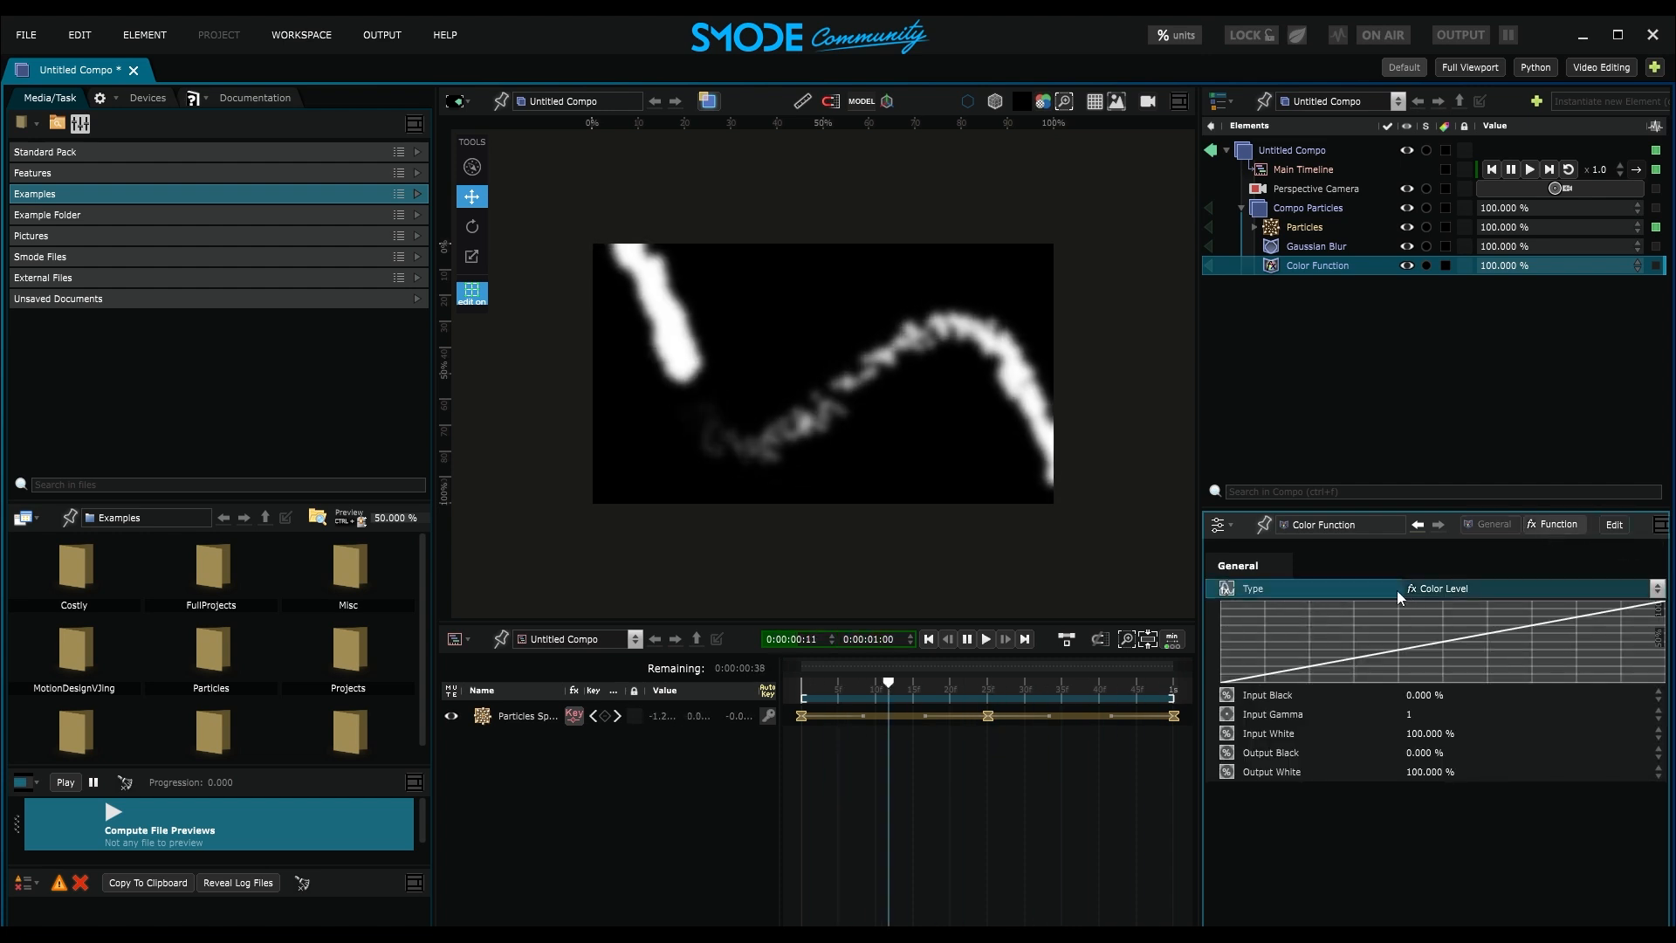
left_click(1442, 591)
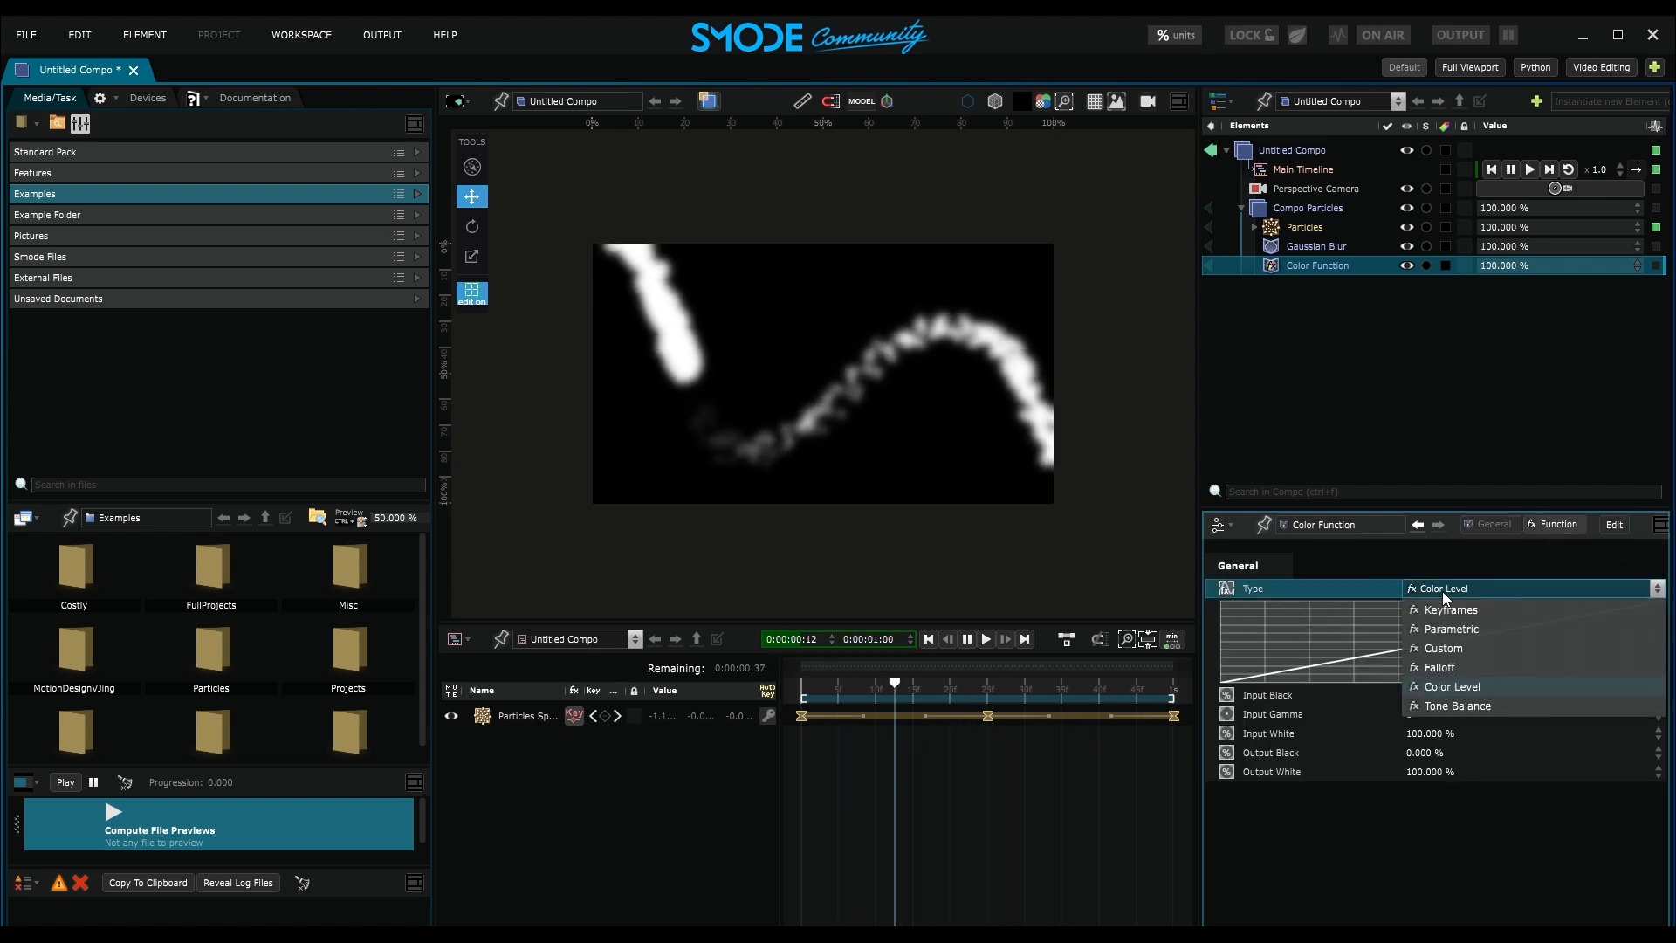
left_click(1417, 630)
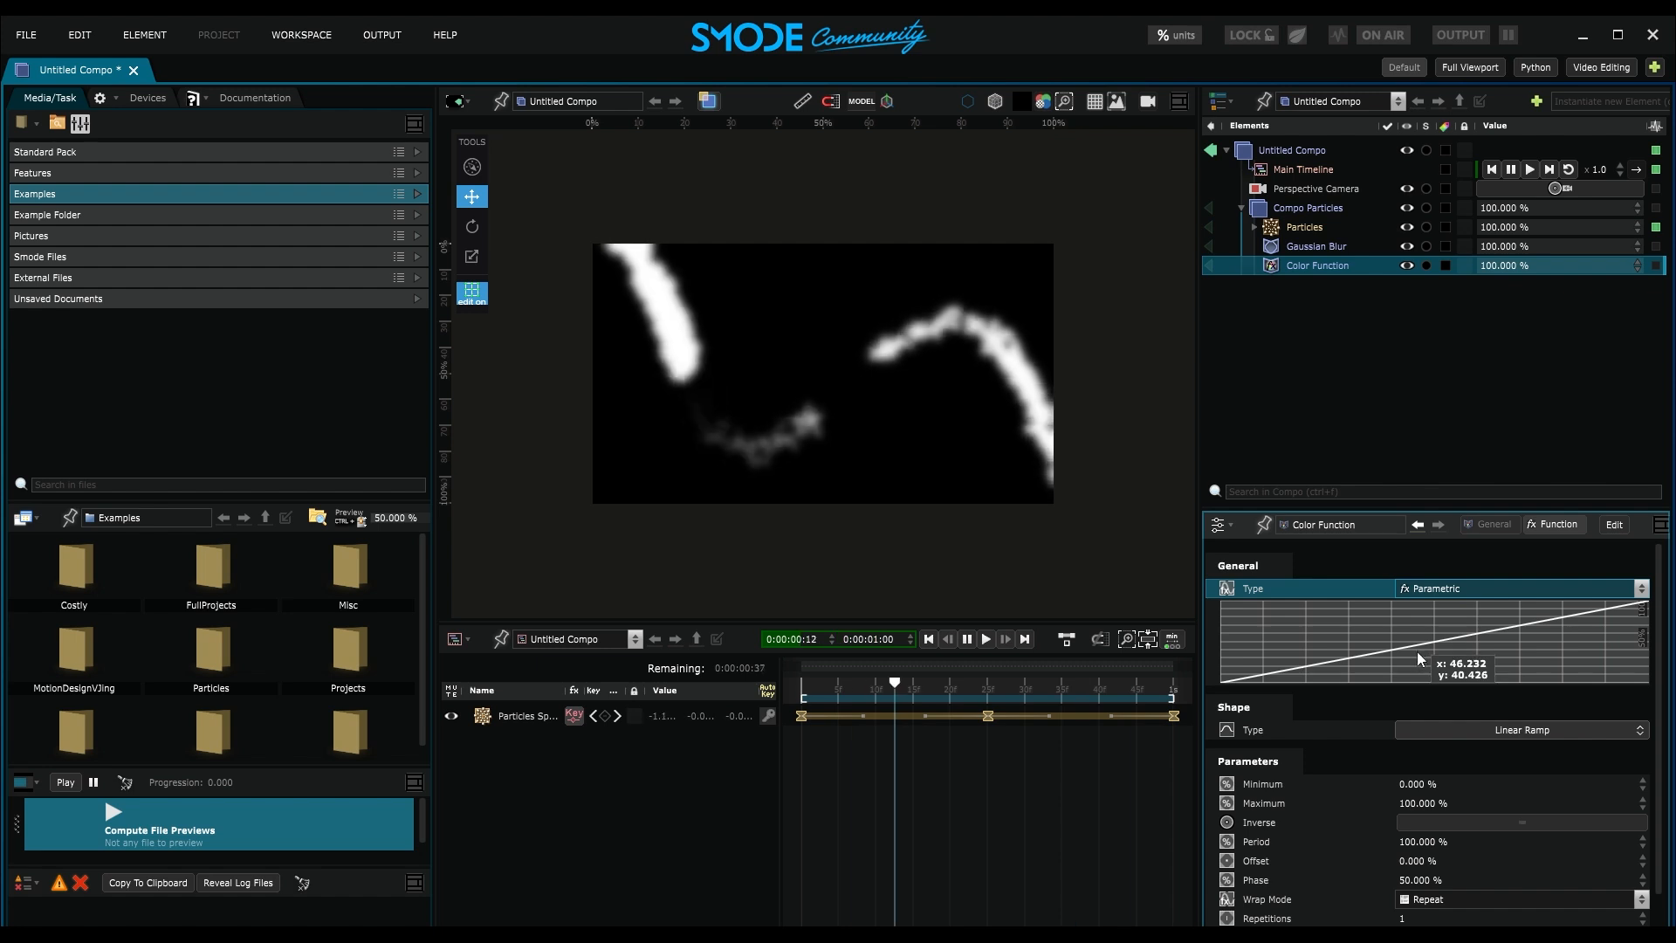
left_click(1463, 735)
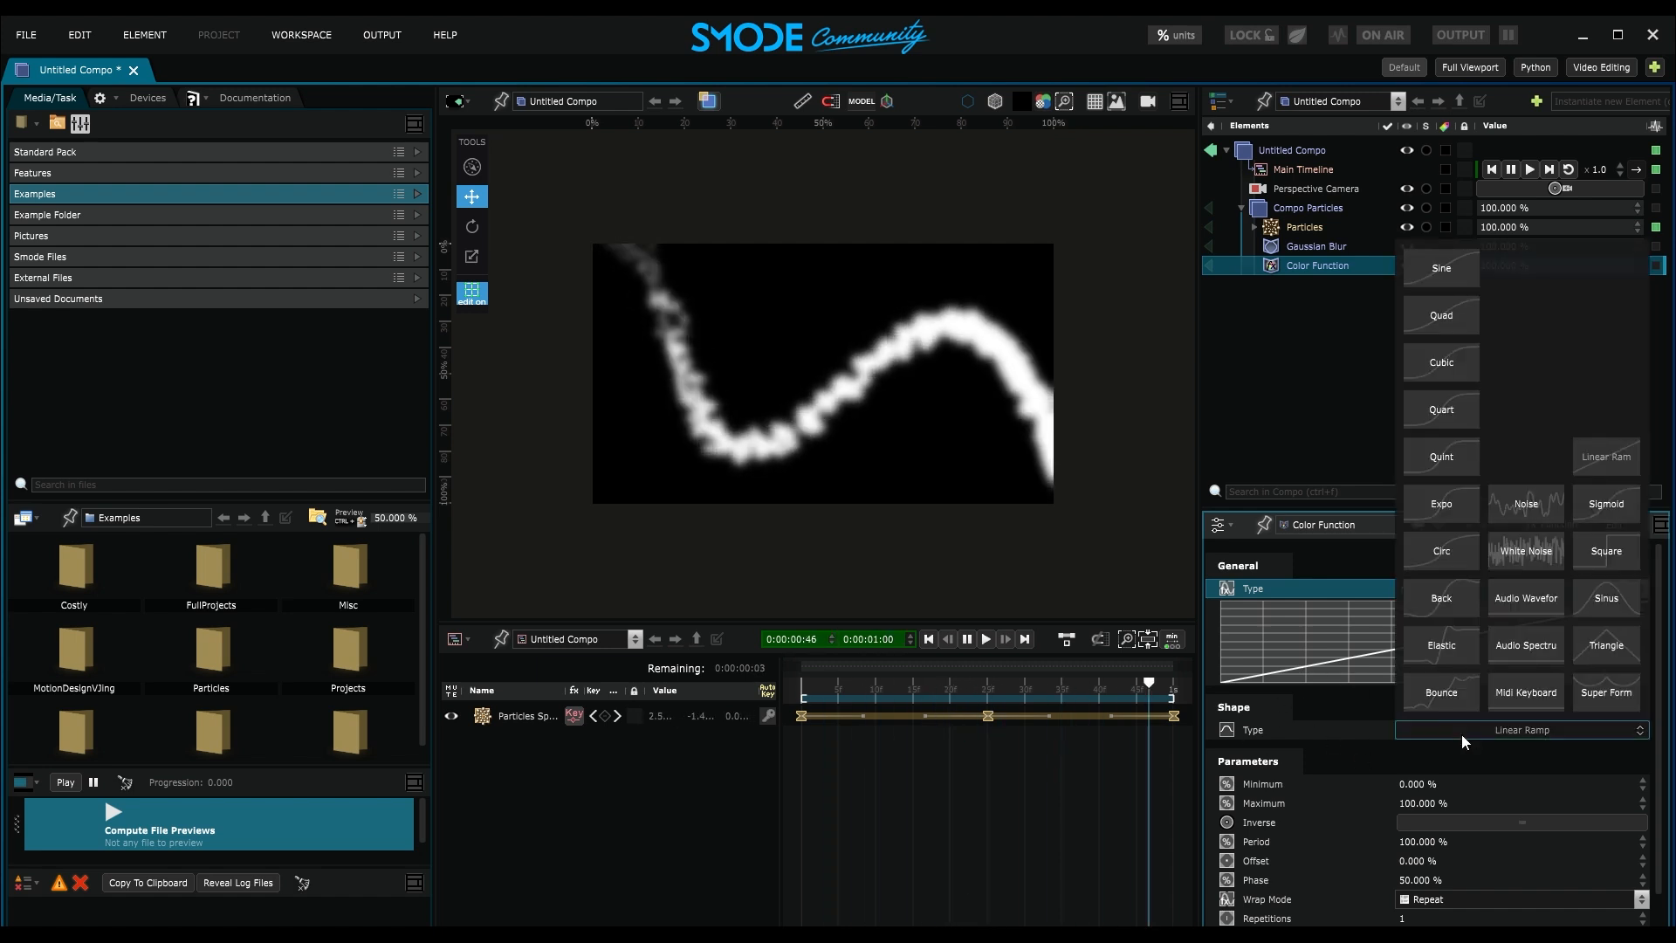
left_click(1608, 555)
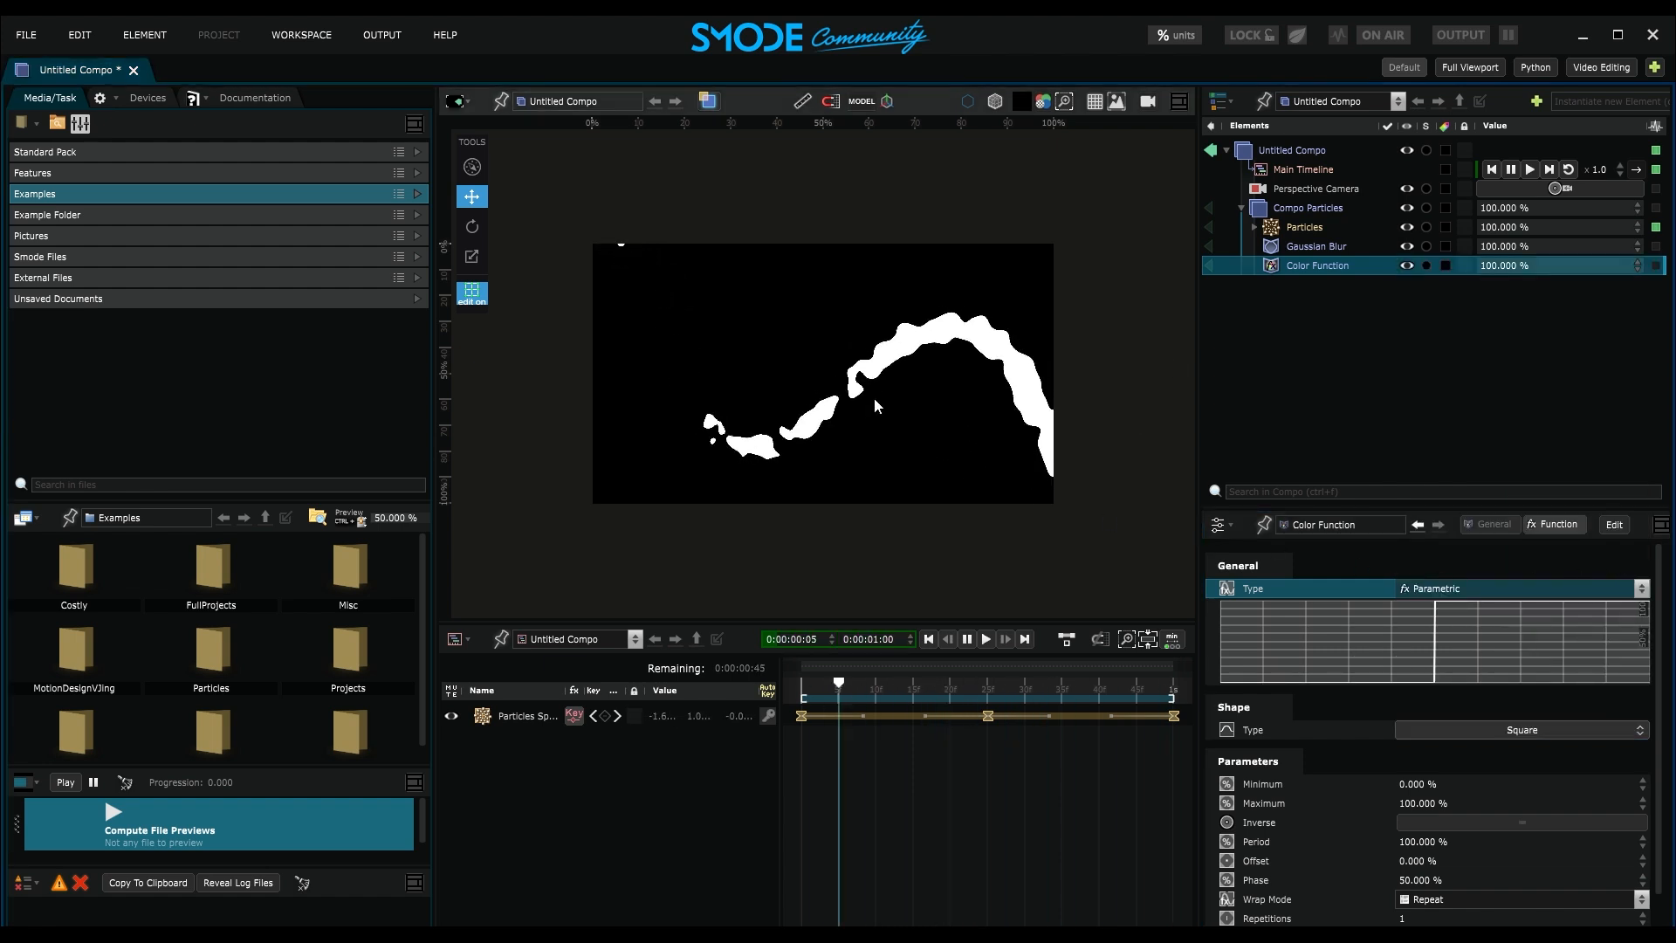
Add a 2D Gradient layer to the main compo and place it directly above Compo Particles in the element list
right_click(1260, 326)
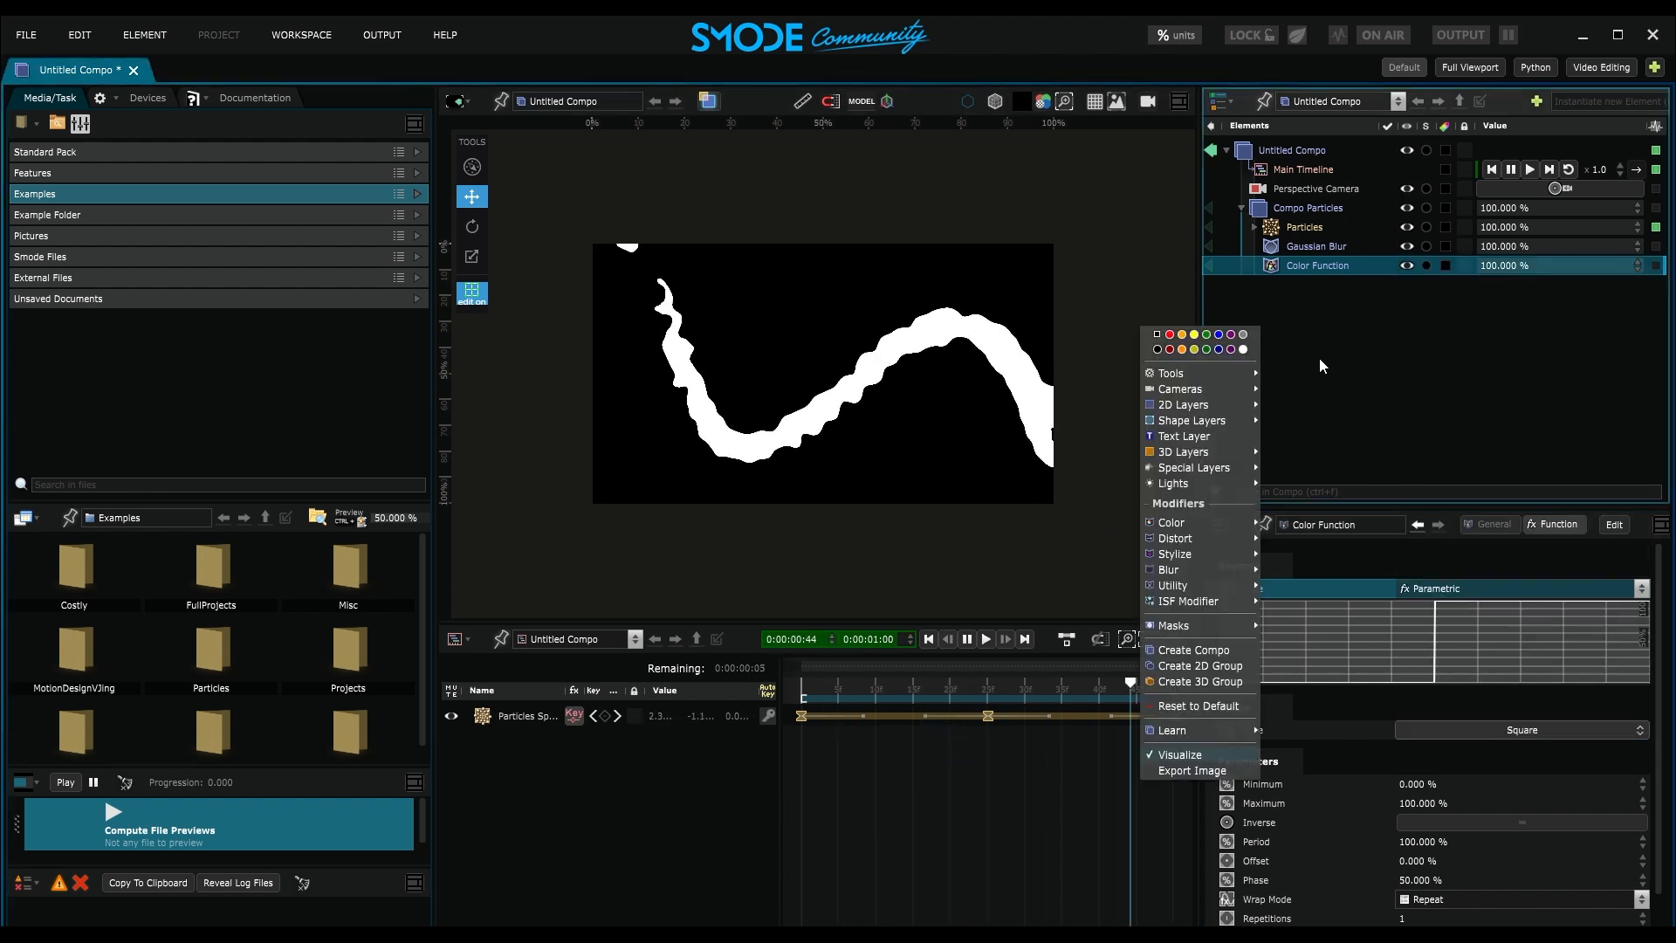
mouse_move(1222, 404)
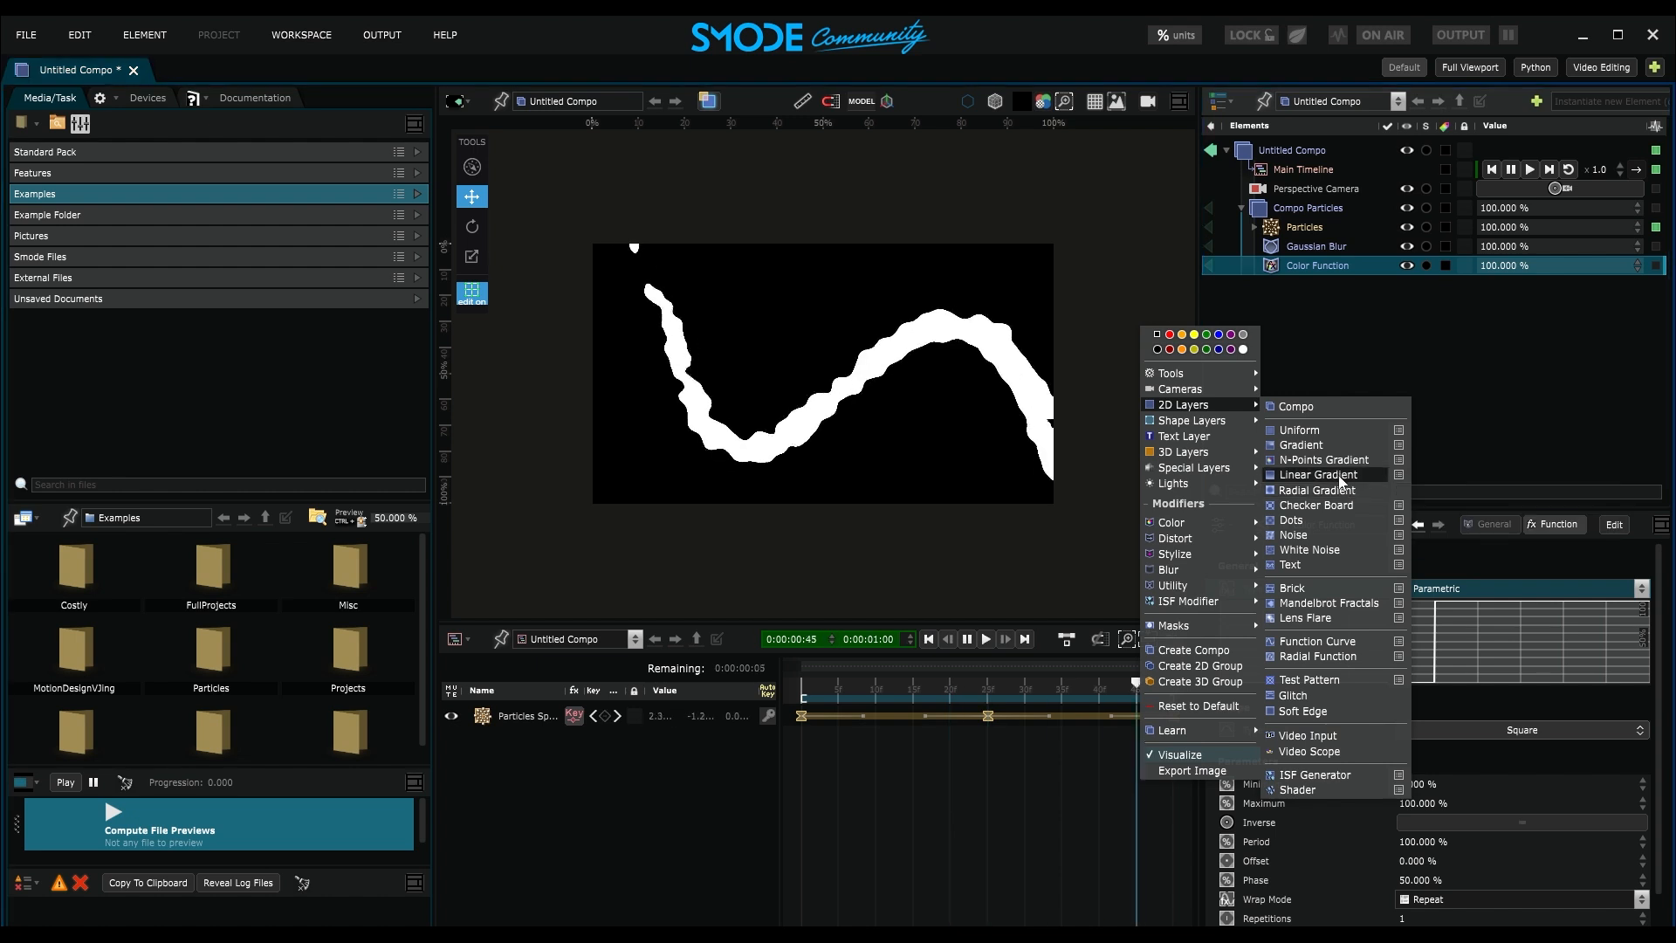
left_click(1301, 445)
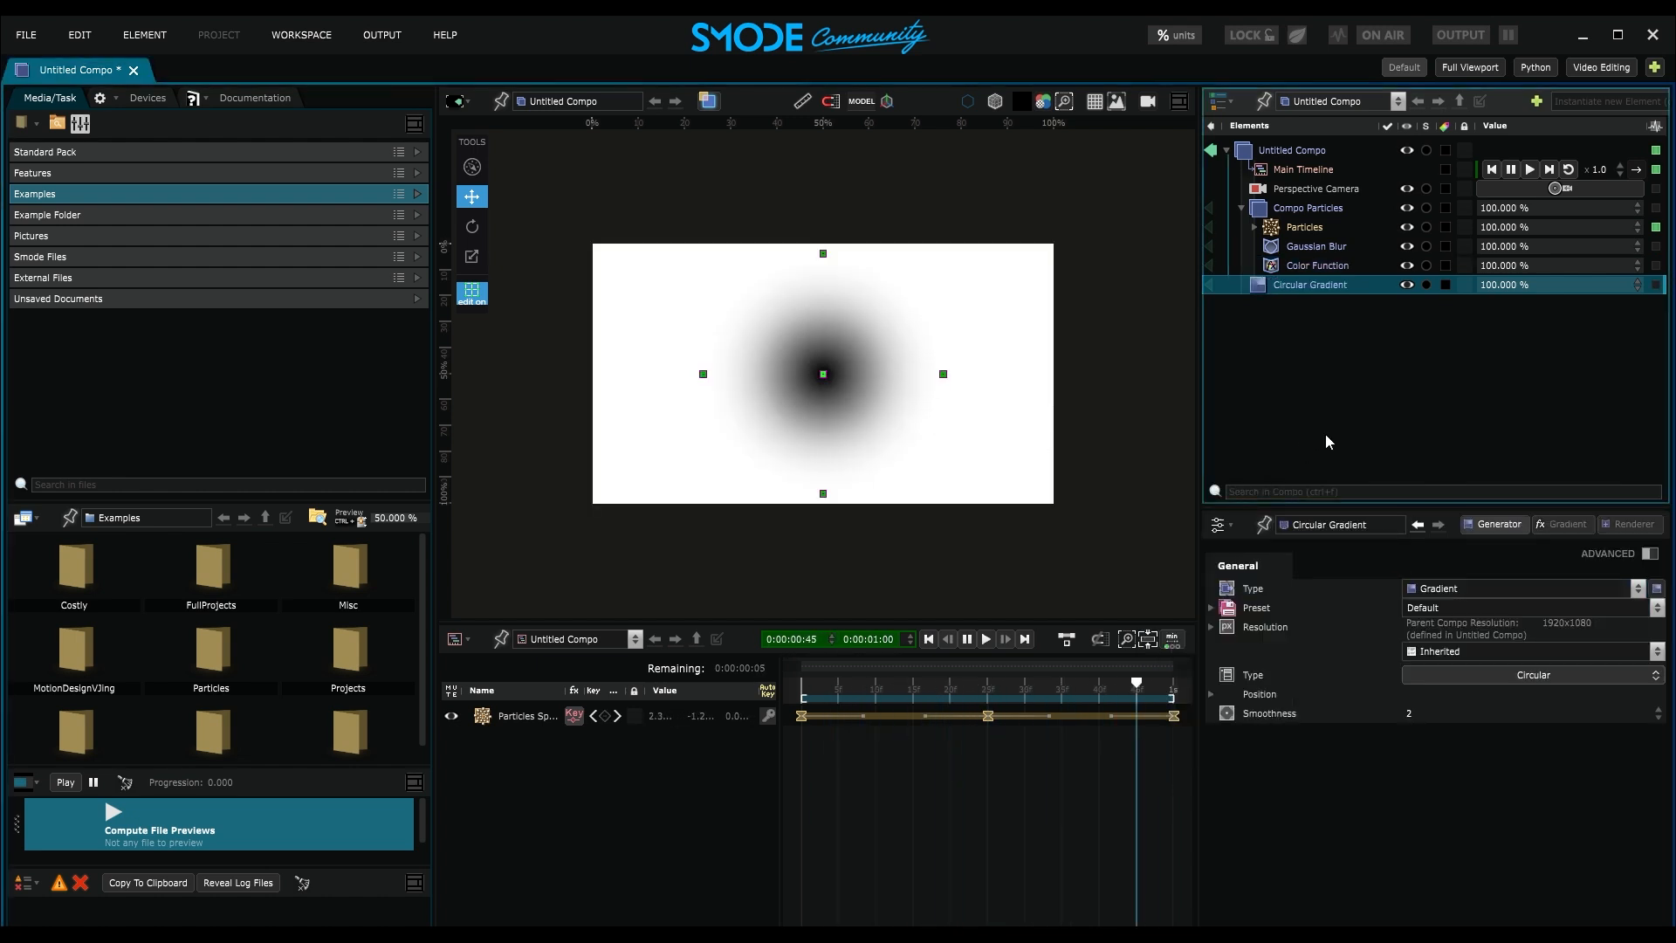
left_click_drag(1265, 286, 1263, 198)
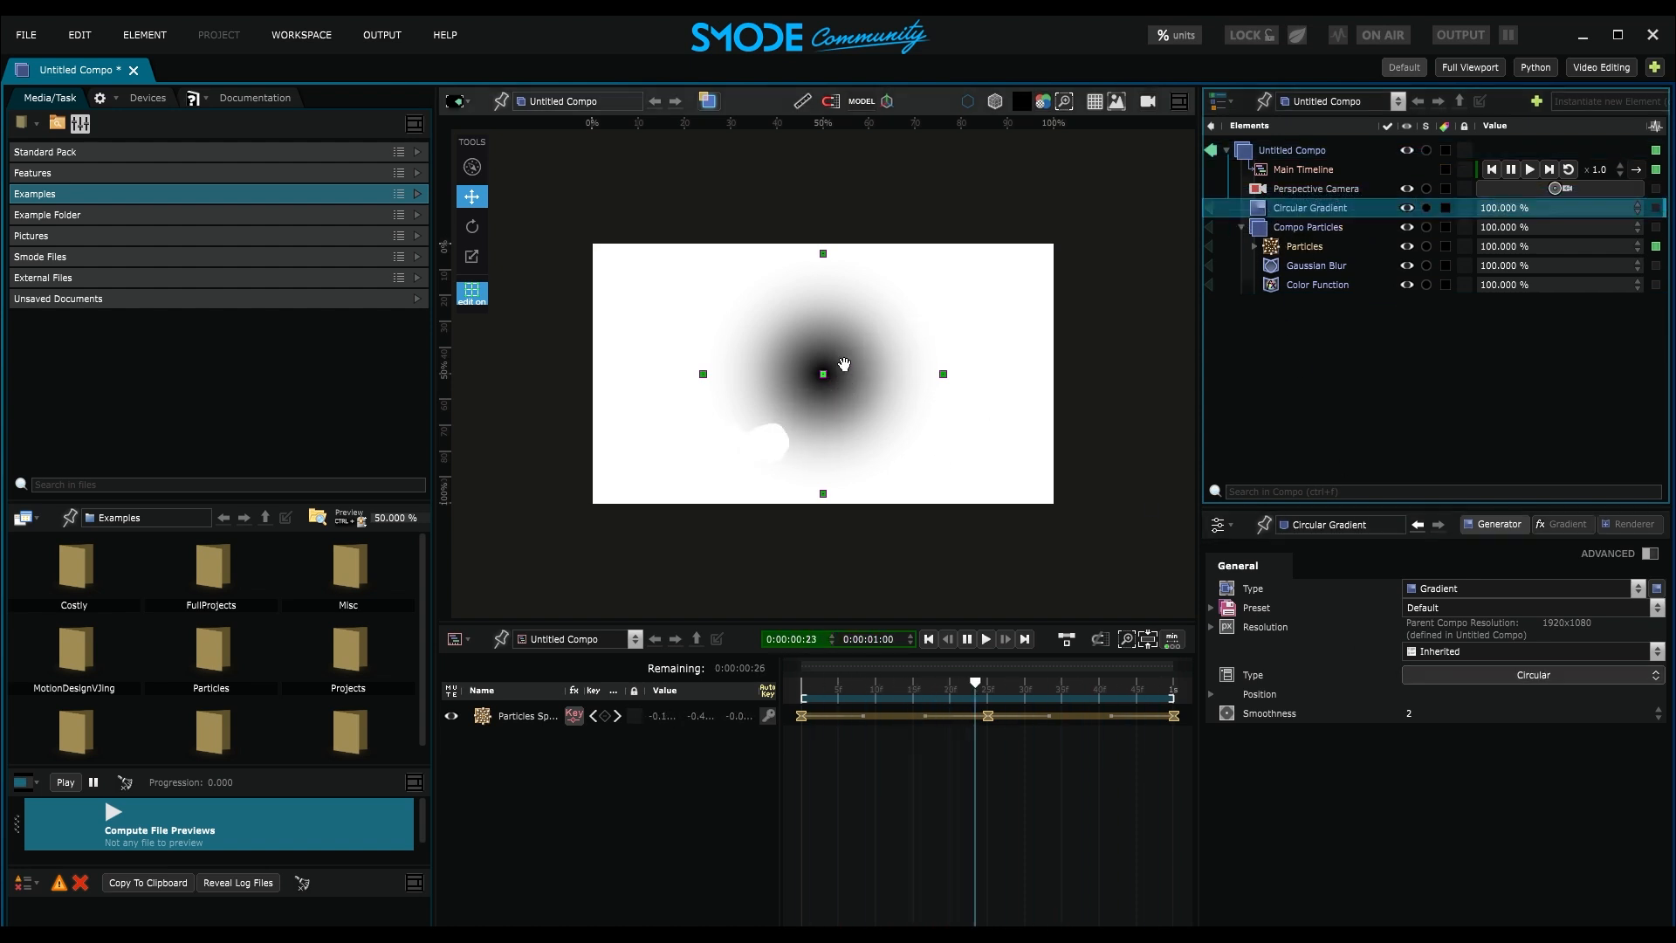
Change the gradient's type to Linear and stretch its axis diagonally from the image's upper-left corner to beyond its lower-right corner
left_click(1534, 674)
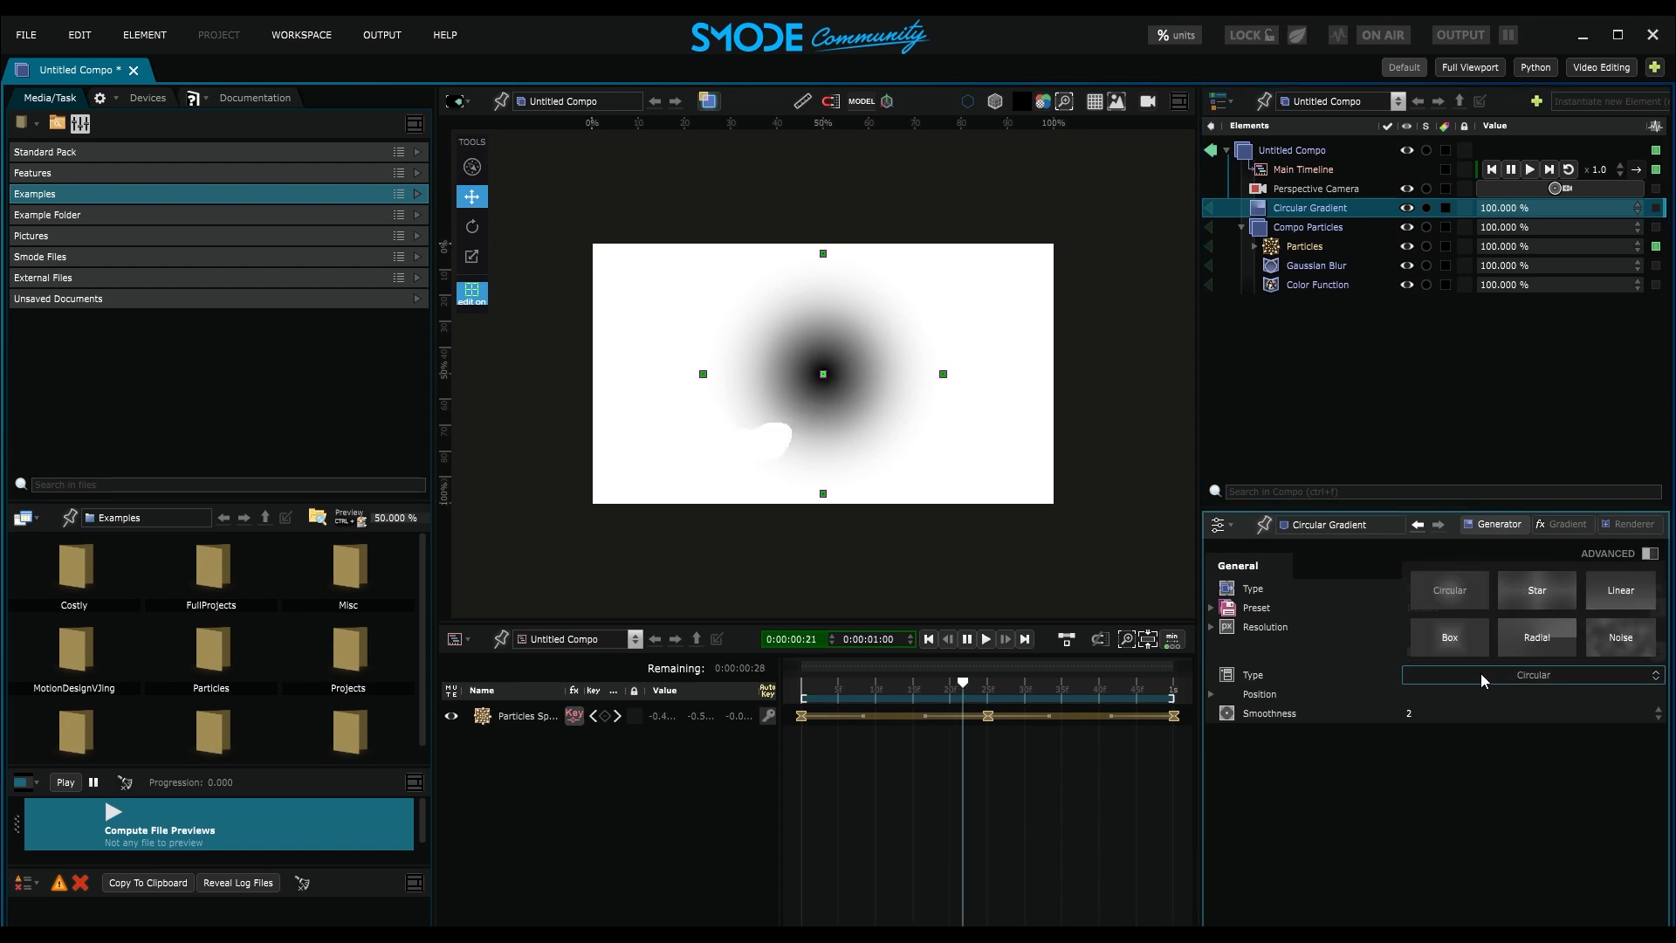
left_click(1629, 593)
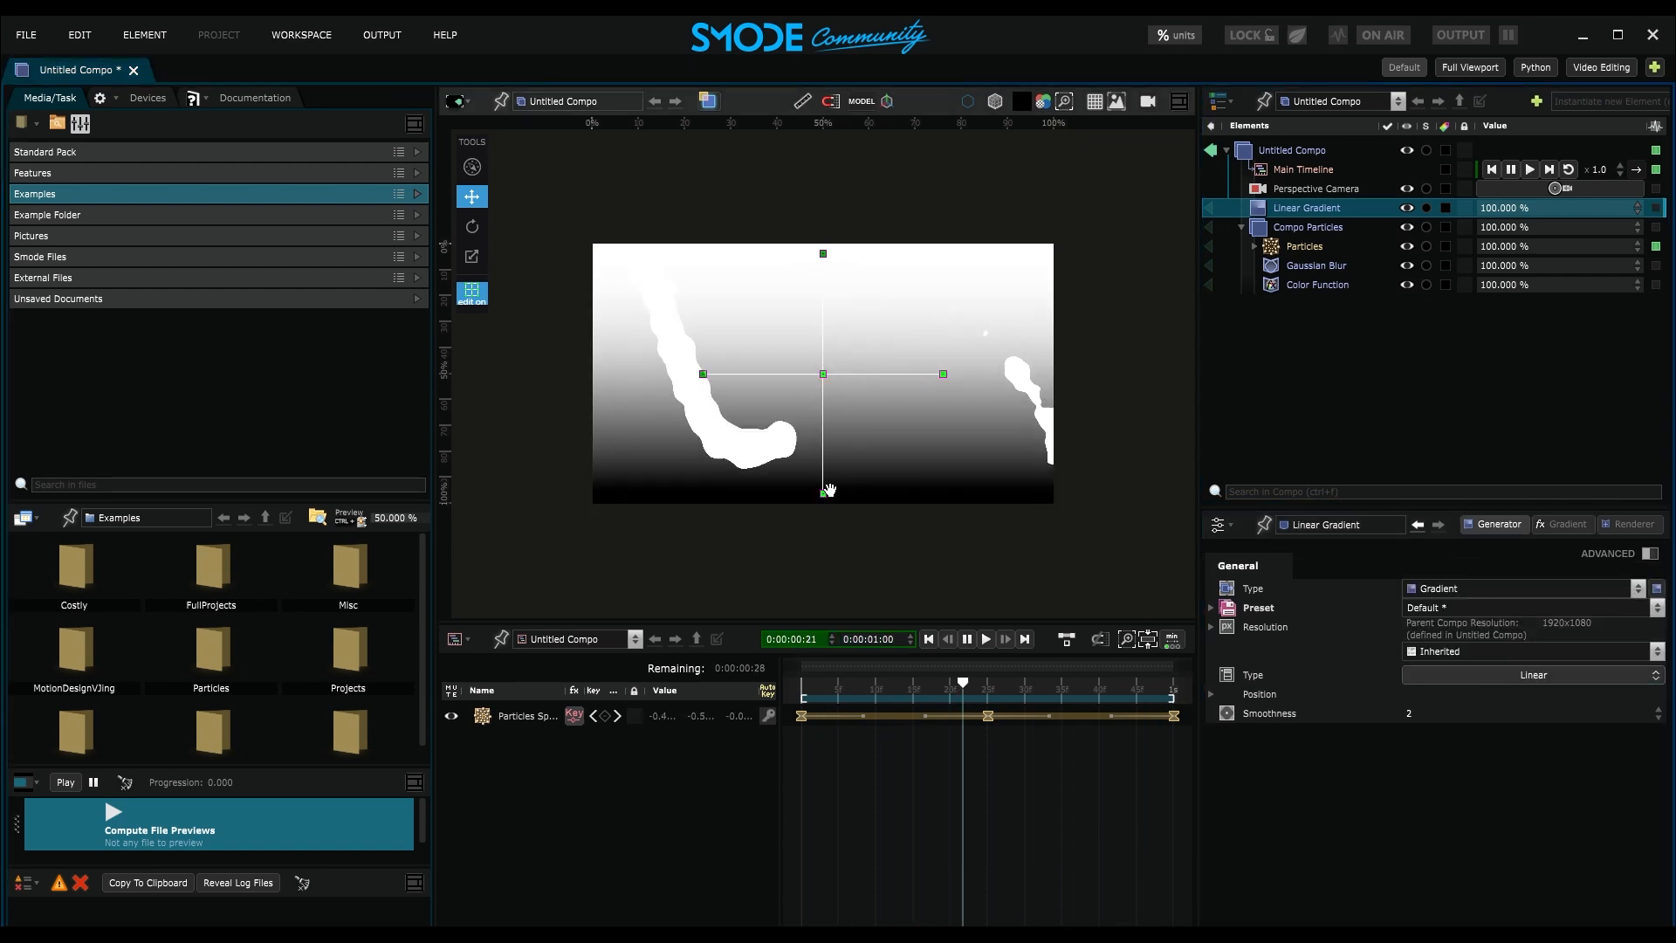
left_click_drag(819, 492, 1091, 506)
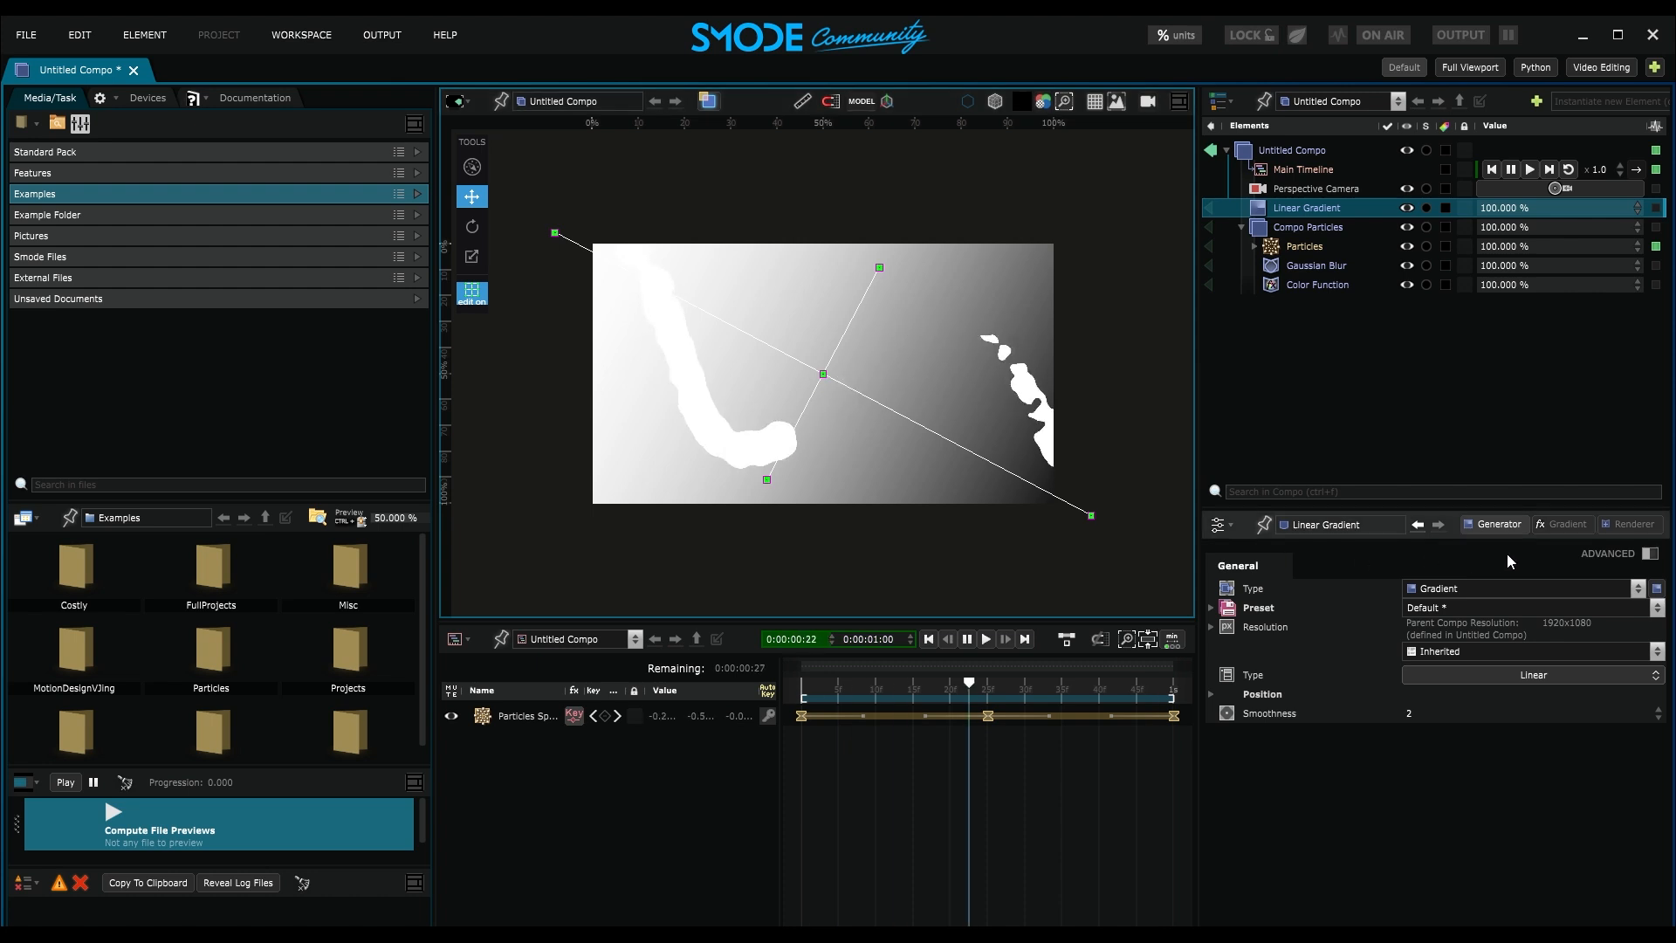
Set the linear gradient's begin color to red C30000FF and its end color to pink FF54FFFF
left_click(1559, 527)
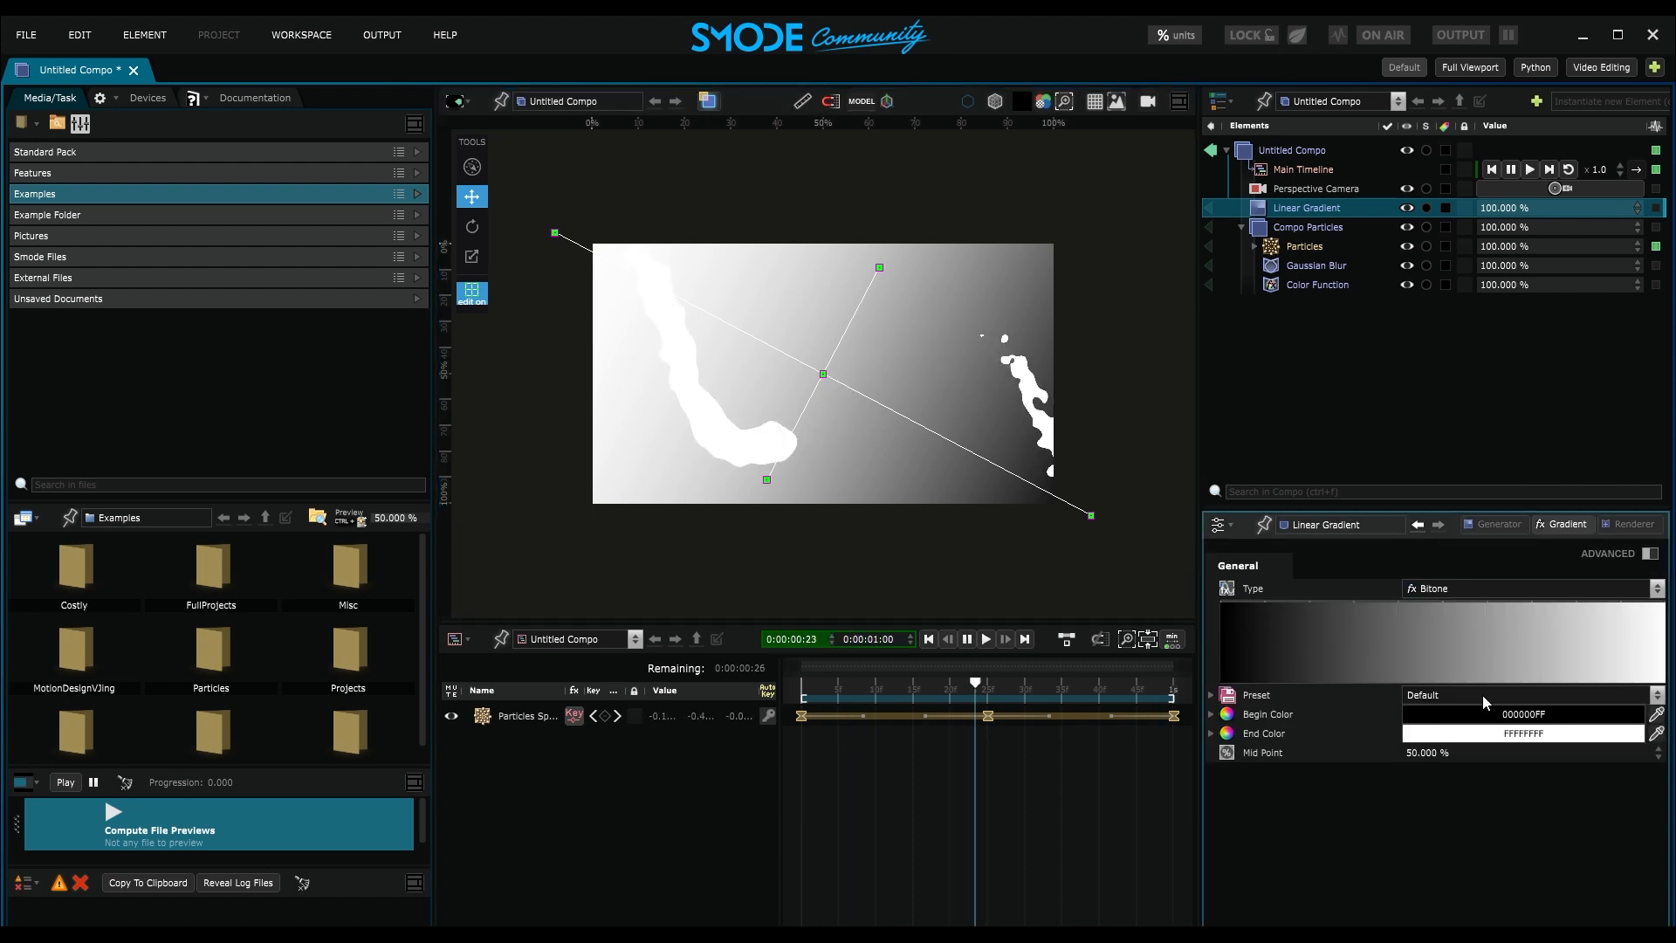
left_click(1497, 715)
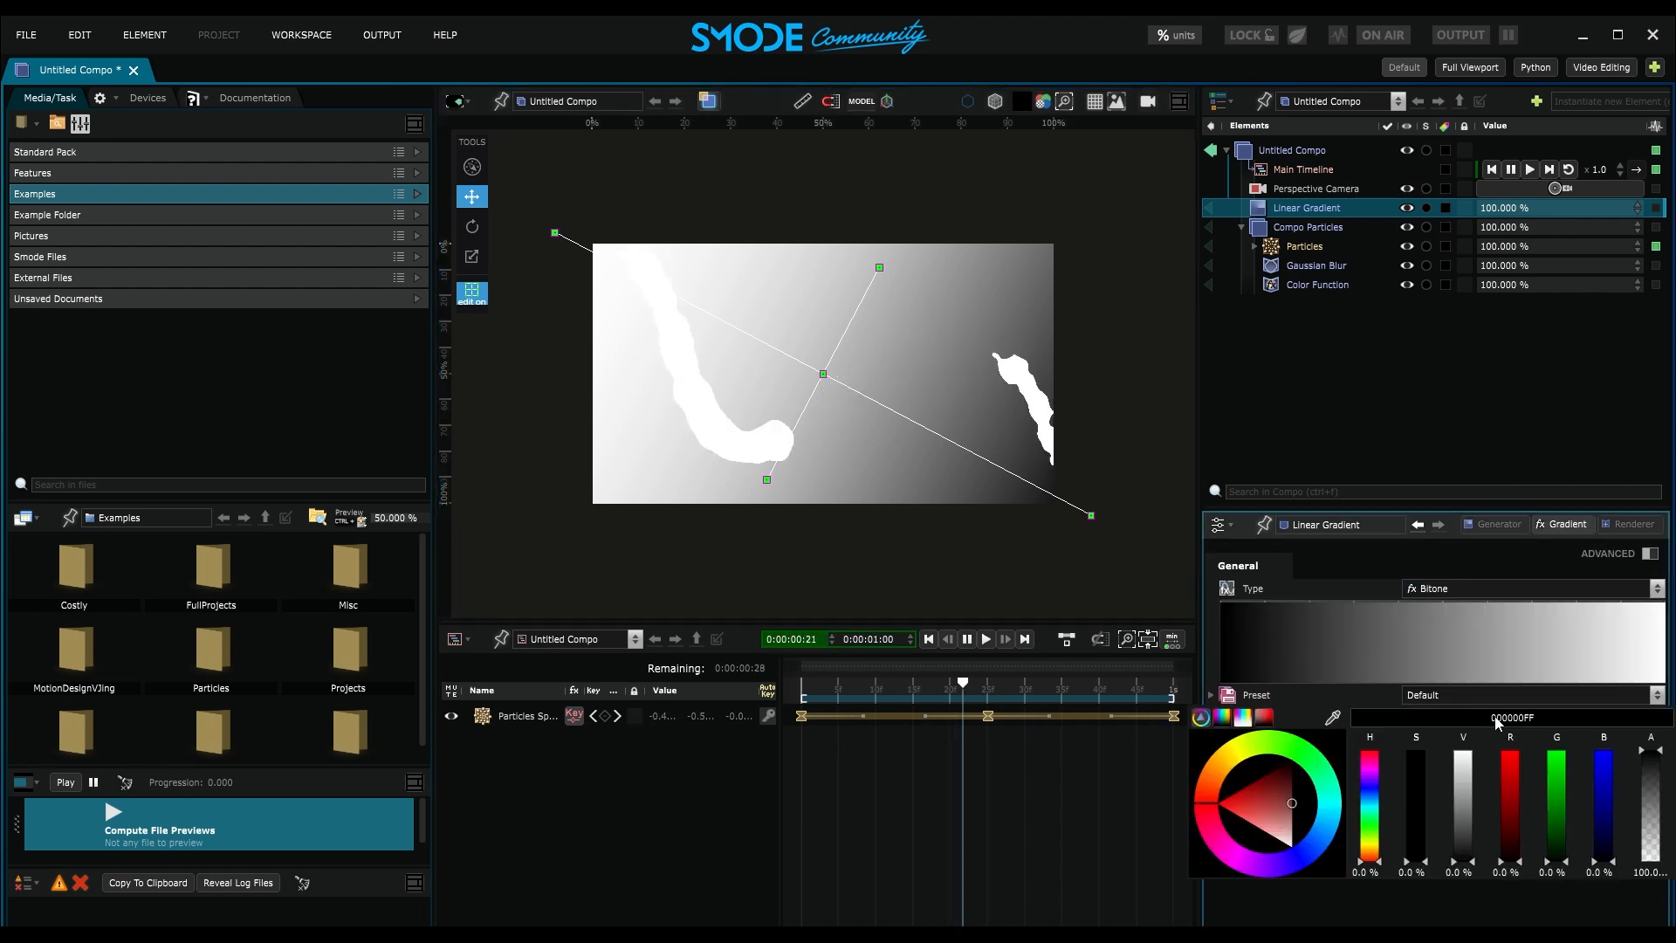
left_click(1493, 779)
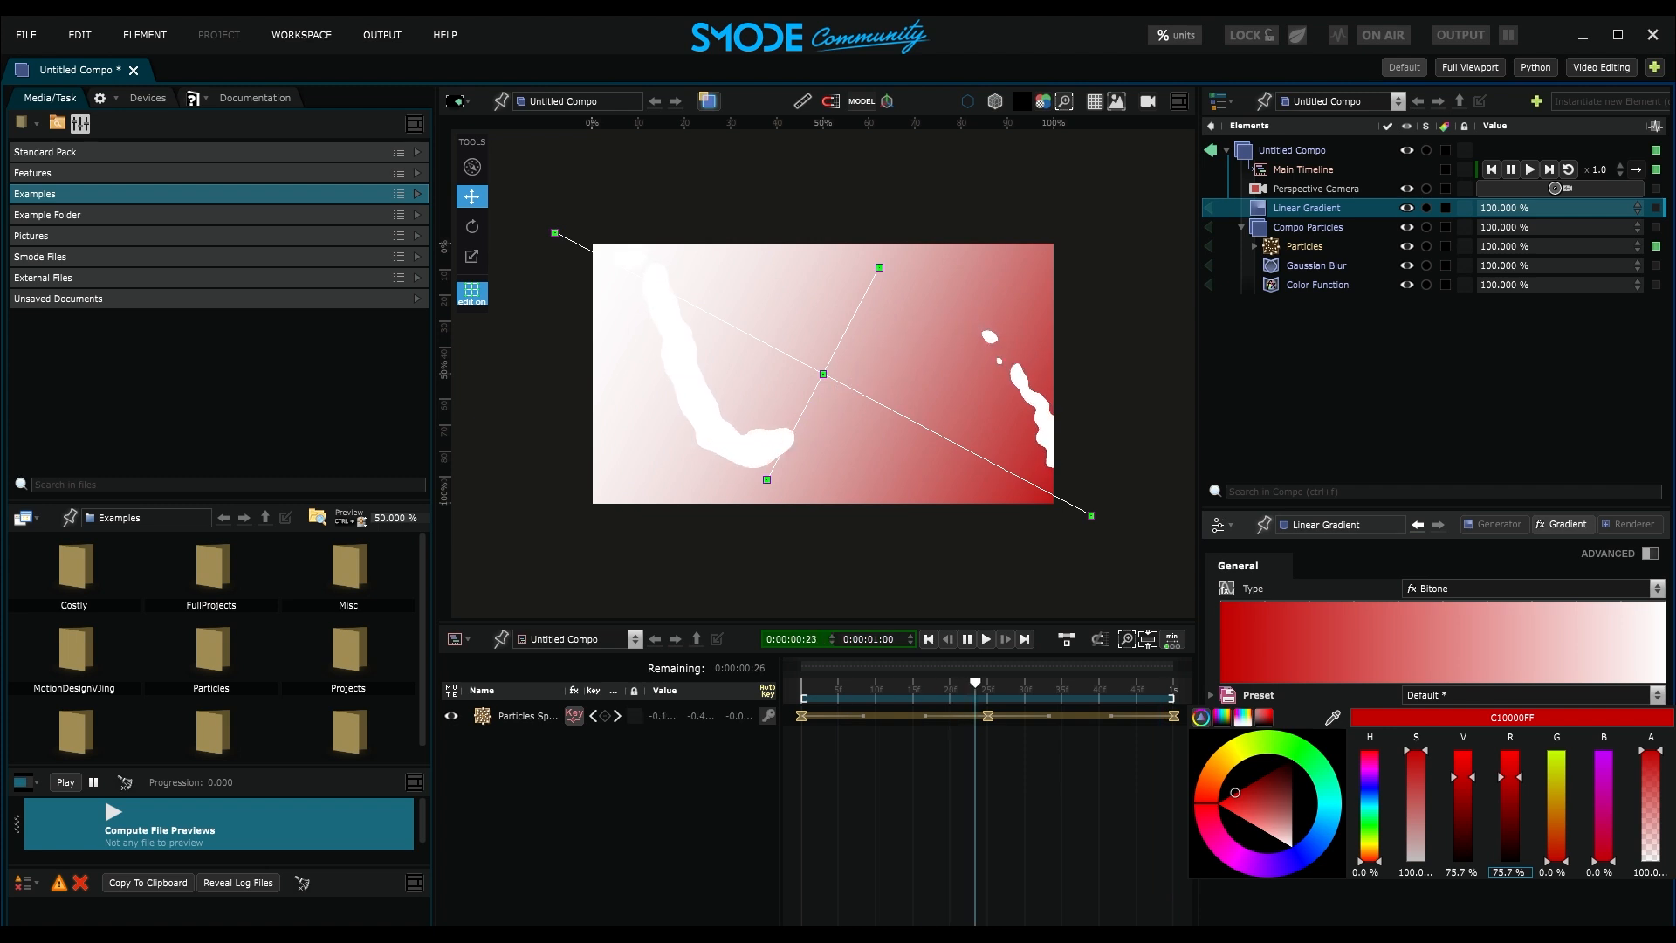
left_click(1430, 638)
left_click(1500, 739)
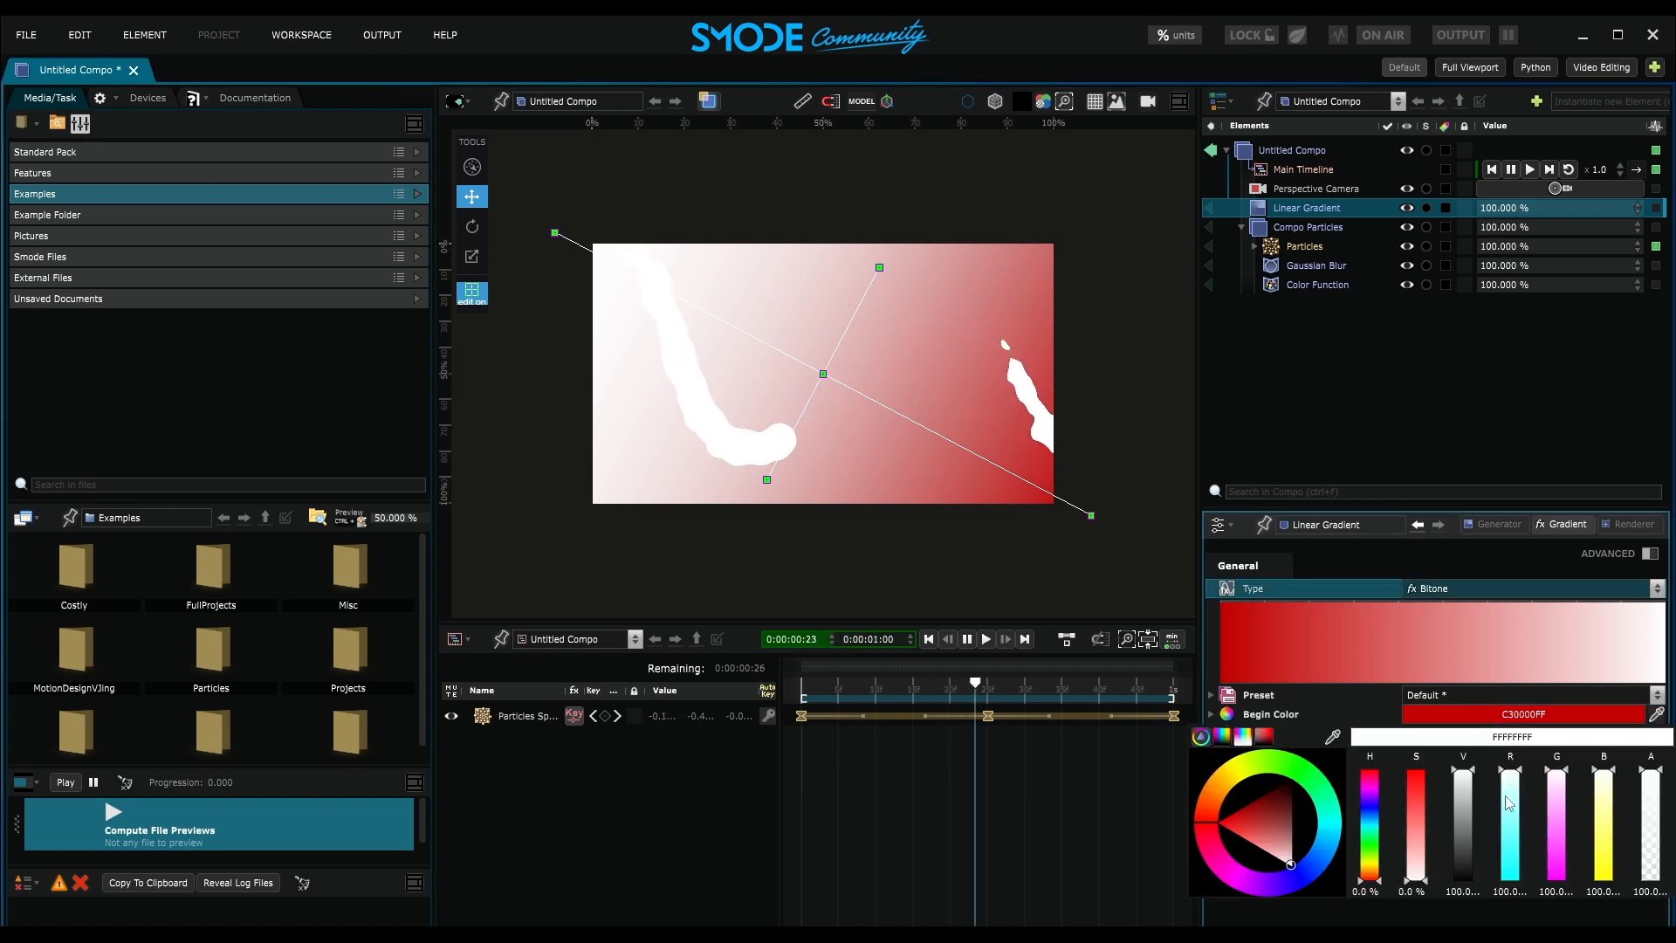
left_click_drag(1562, 803, 1557, 848)
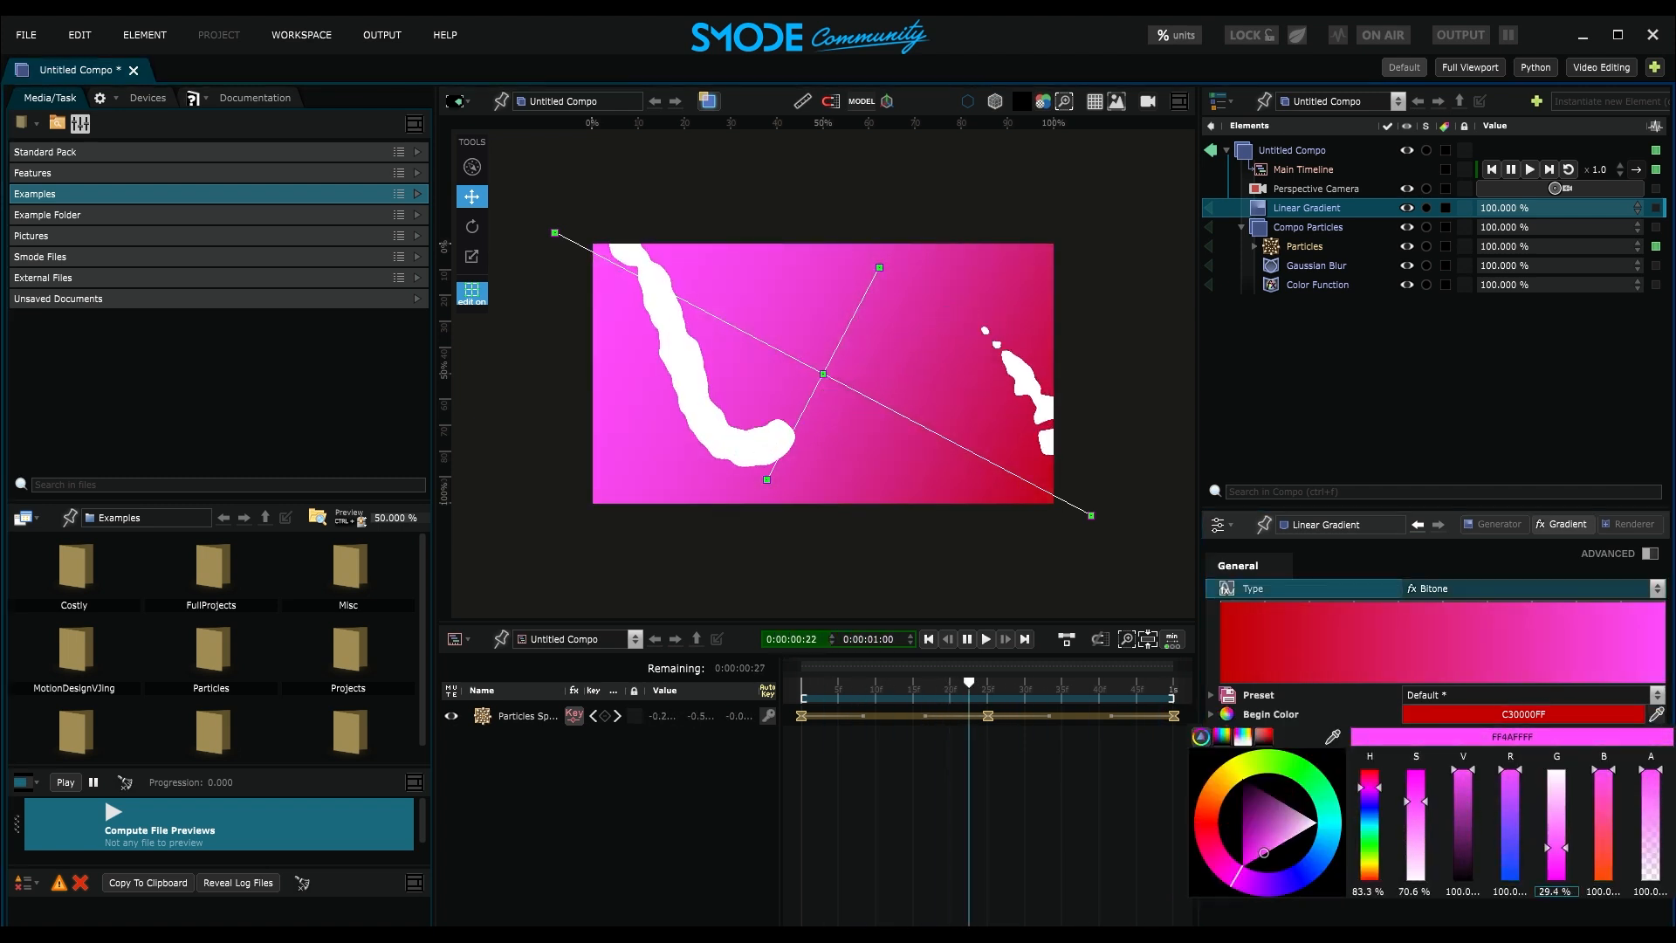
left_click(1431, 447)
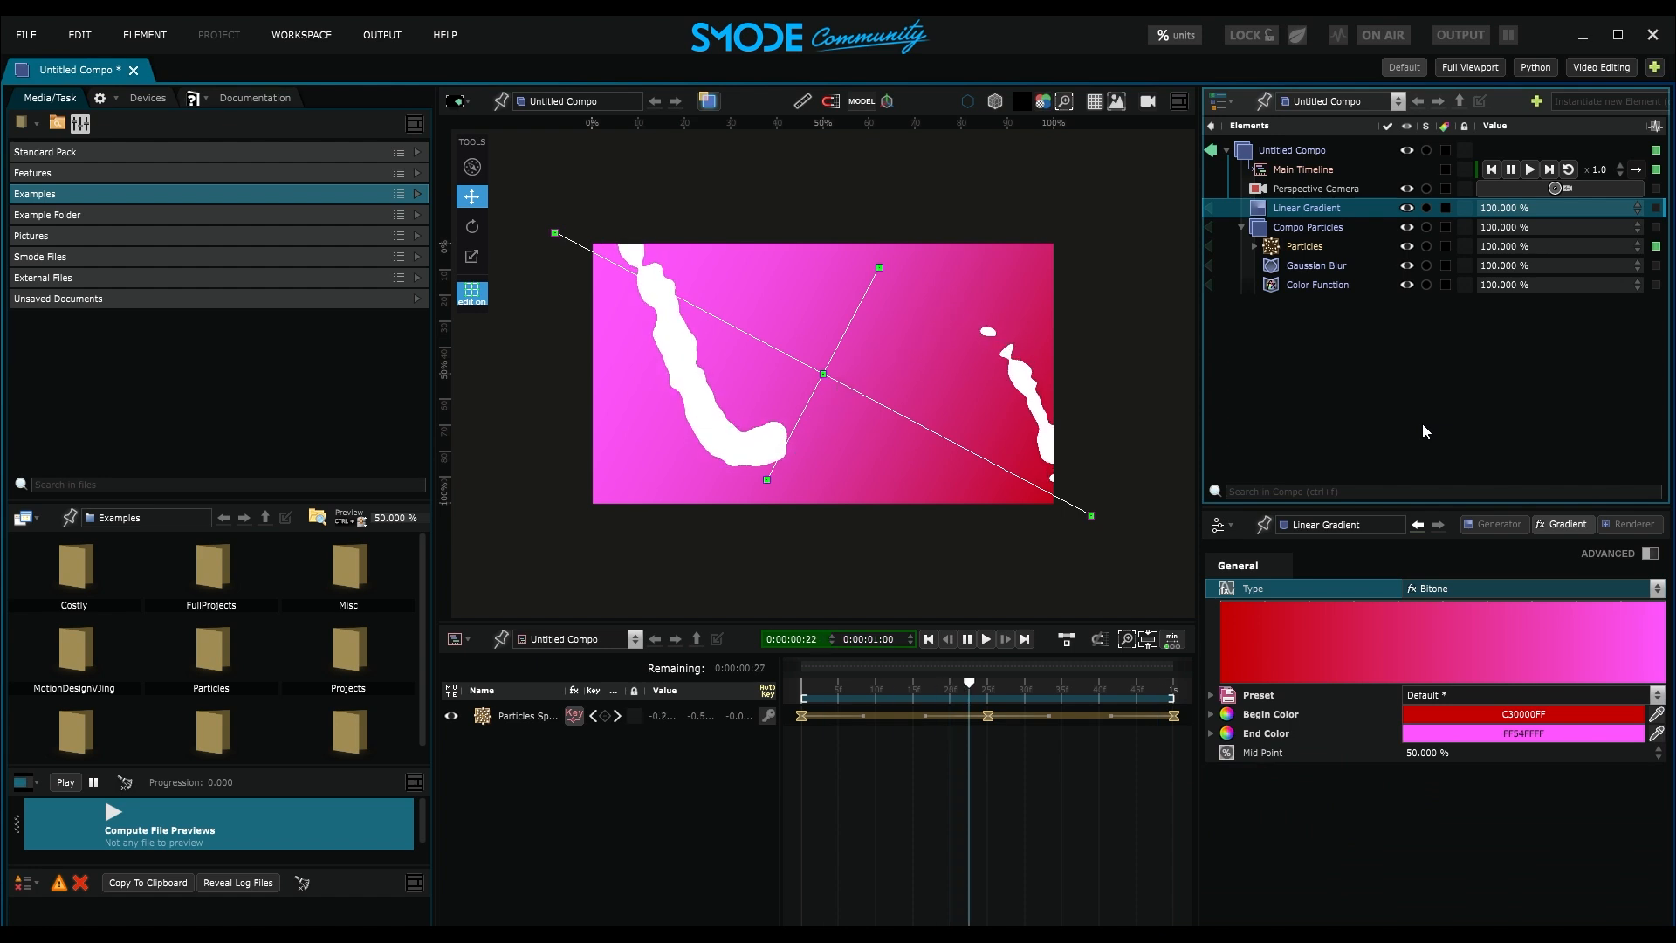
Set the blending mode of Compo Particles to Alpha and show the composition full screen
left_click(1318, 228)
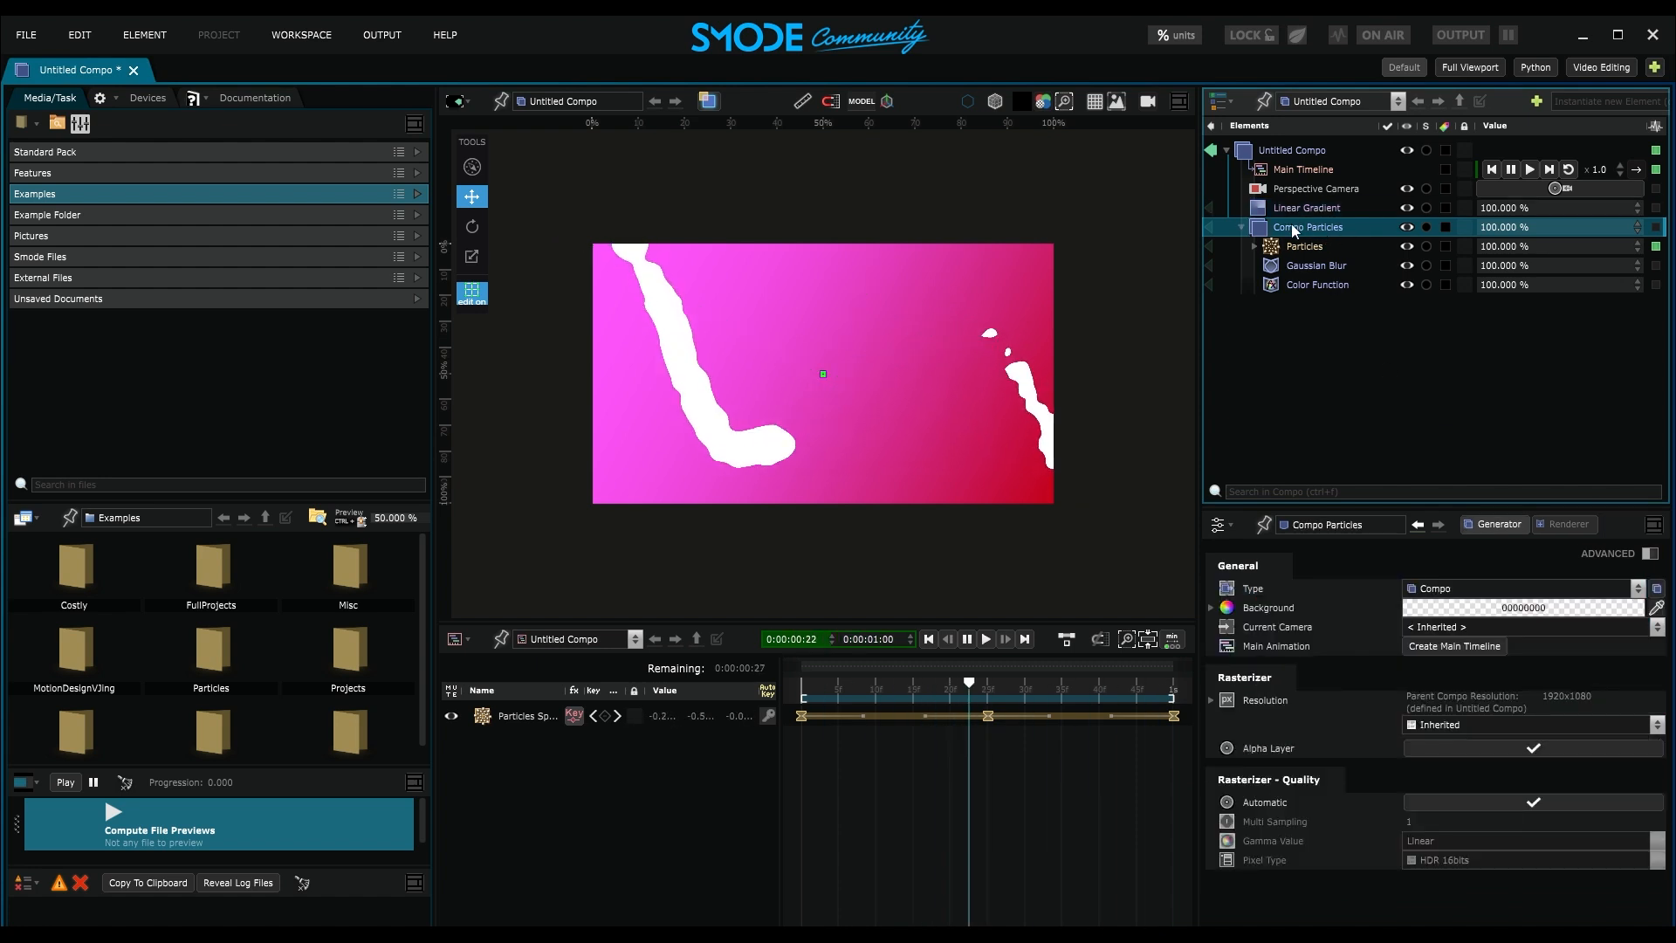
left_click(1565, 526)
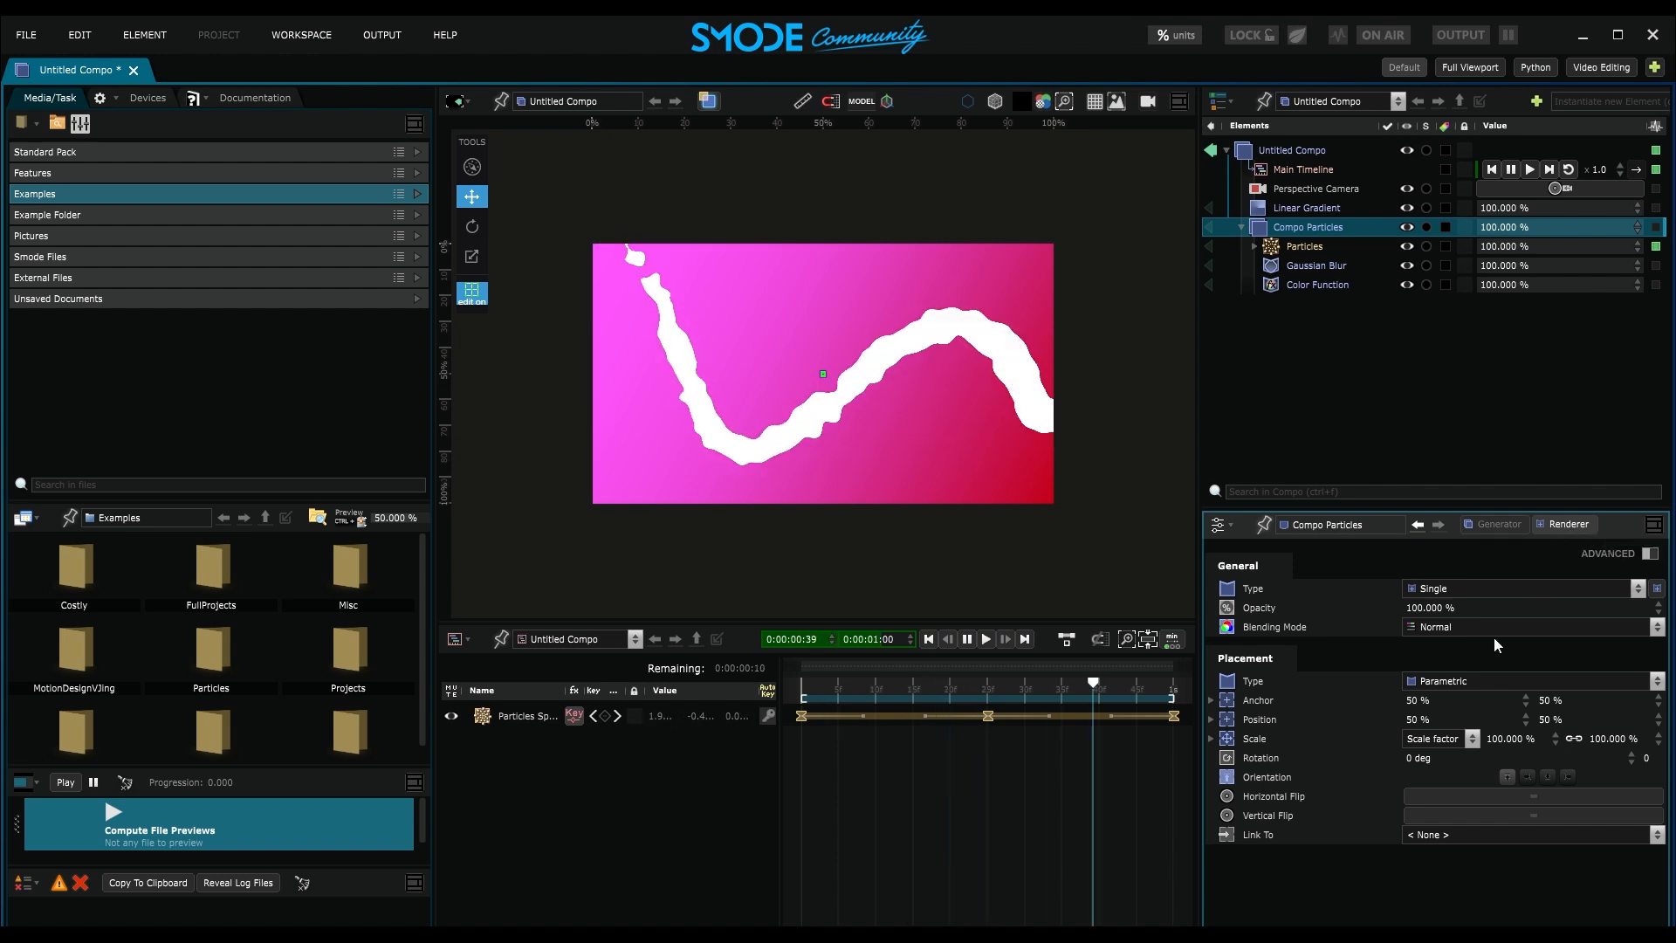
left_click(1431, 626)
left_click(1443, 605)
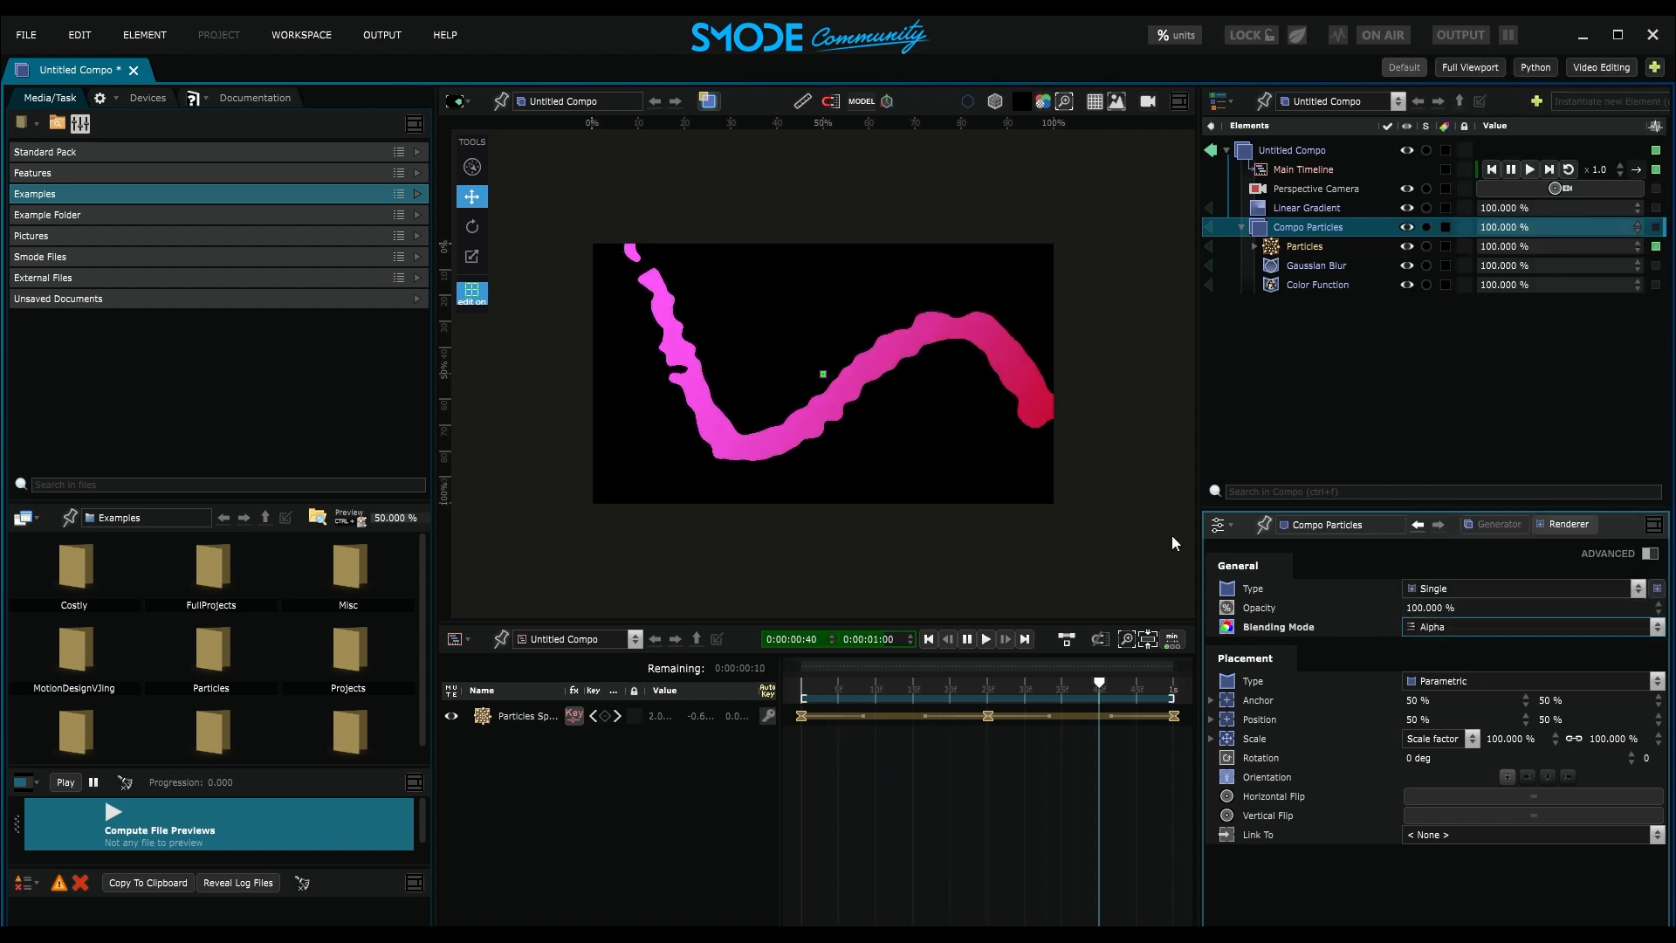
left_click(1098, 564)
key("F11")
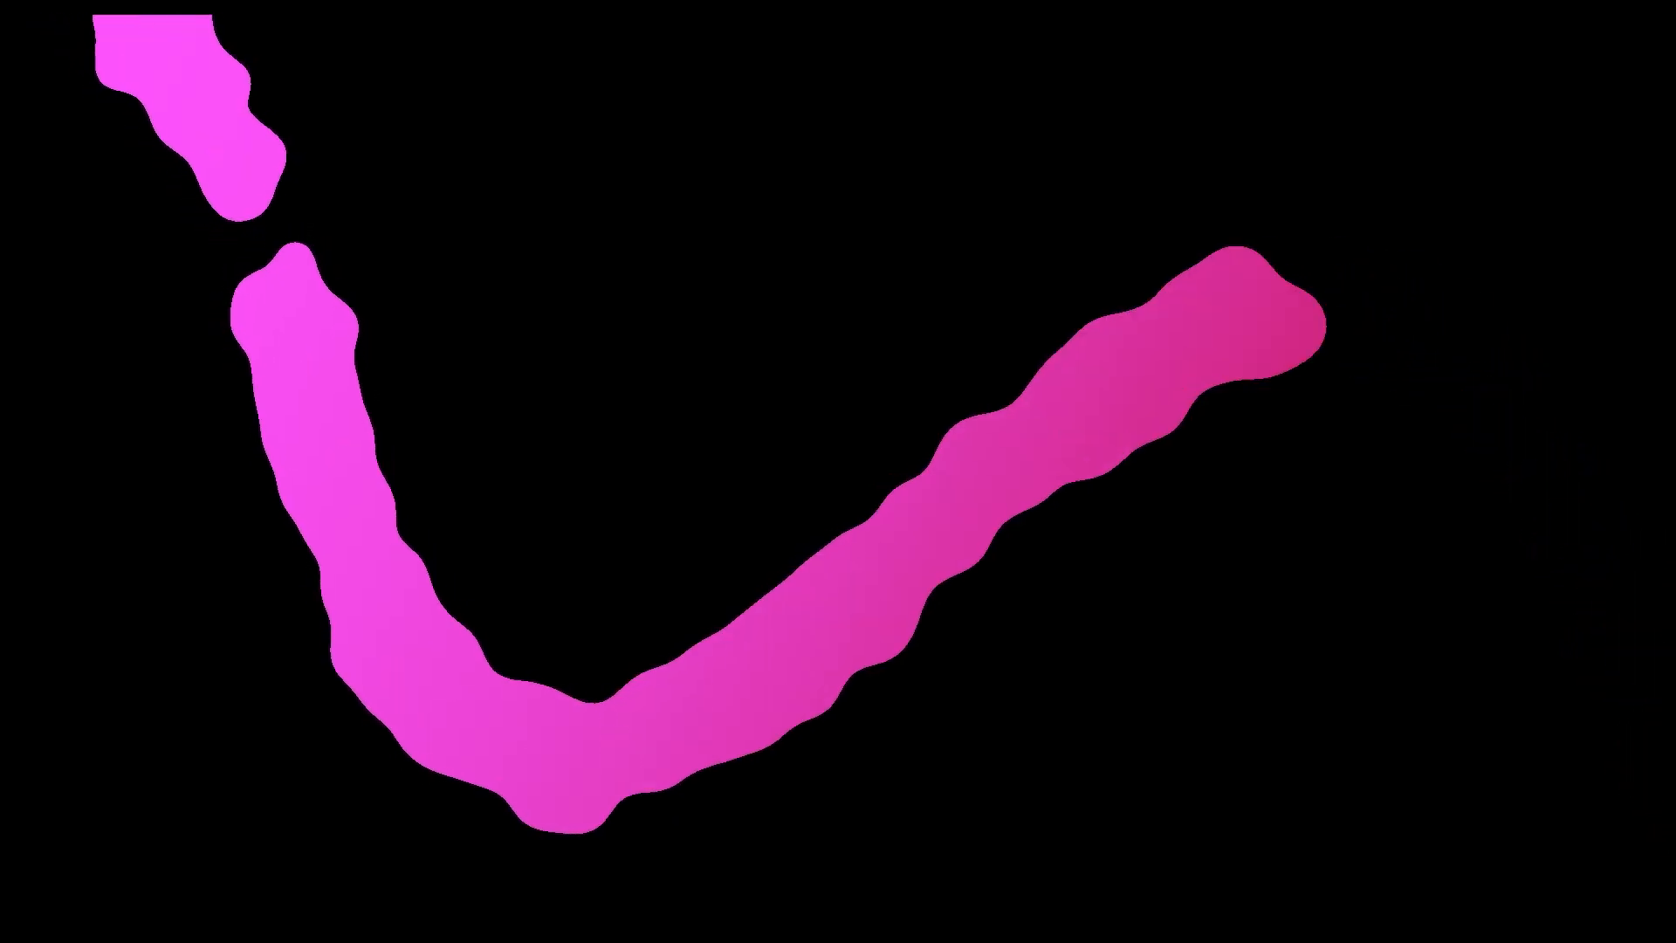